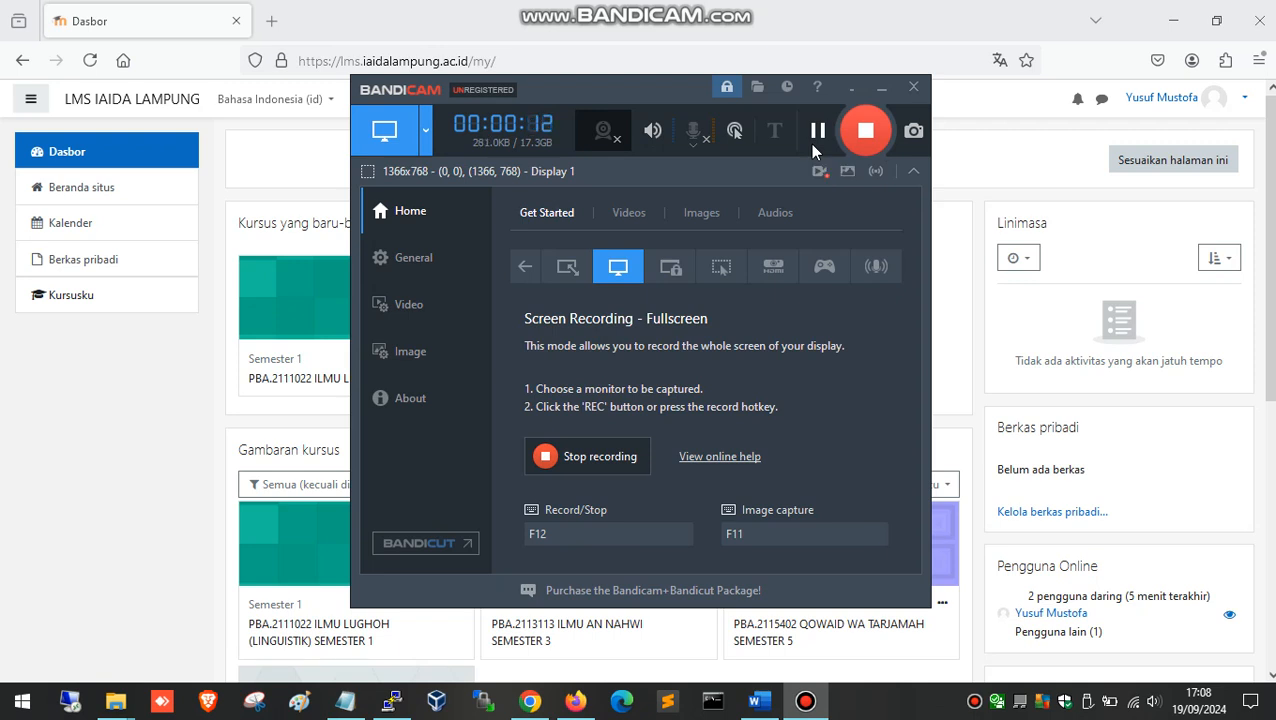
# Open the PBA.2111022 ILMU LUGHOH (LINGUISTIK) SEMESTER 1 course from the recently accessed courses.
pyautogui.click(852, 88)
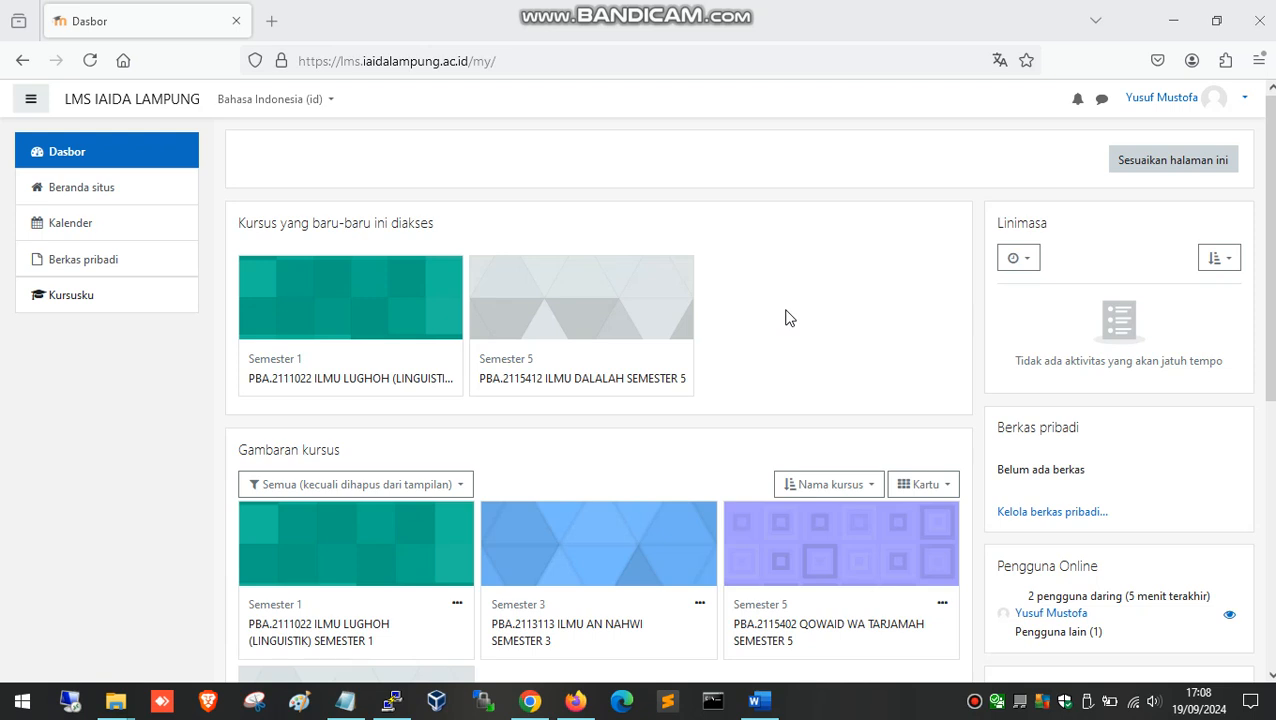
pyautogui.click(341, 376)
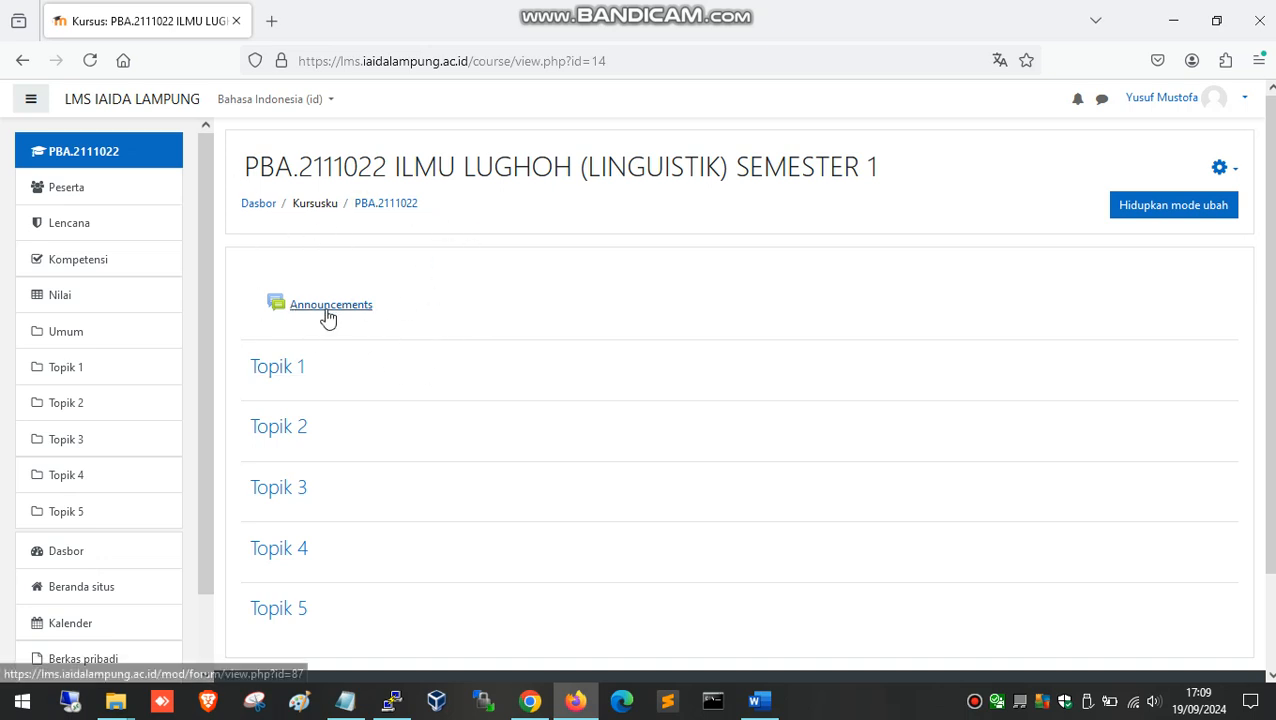
# Review the course page's title, Announcements forum and topic sections.
pyautogui.scroll(-1, 360, 340)
pyautogui.scroll(1, 368, 398)
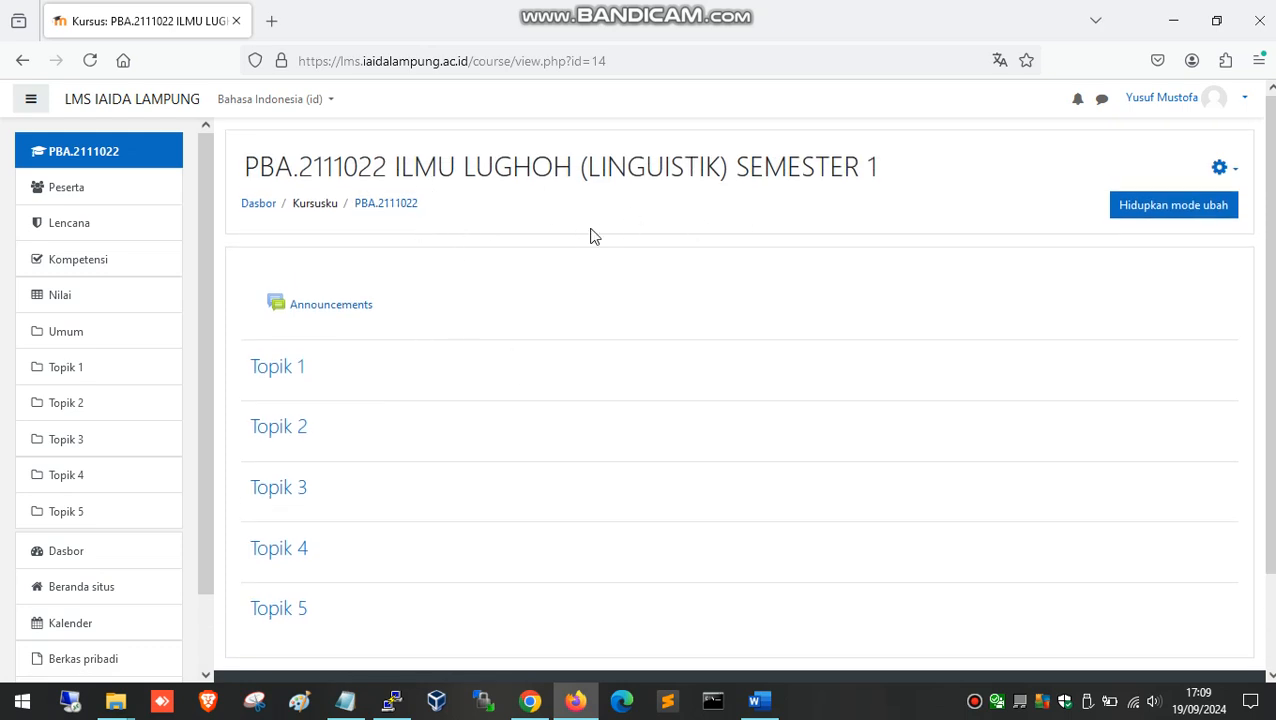
pyautogui.scroll(-1, 476, 273)
pyautogui.scroll(1, 427, 276)
pyautogui.scroll(-1, 440, 325)
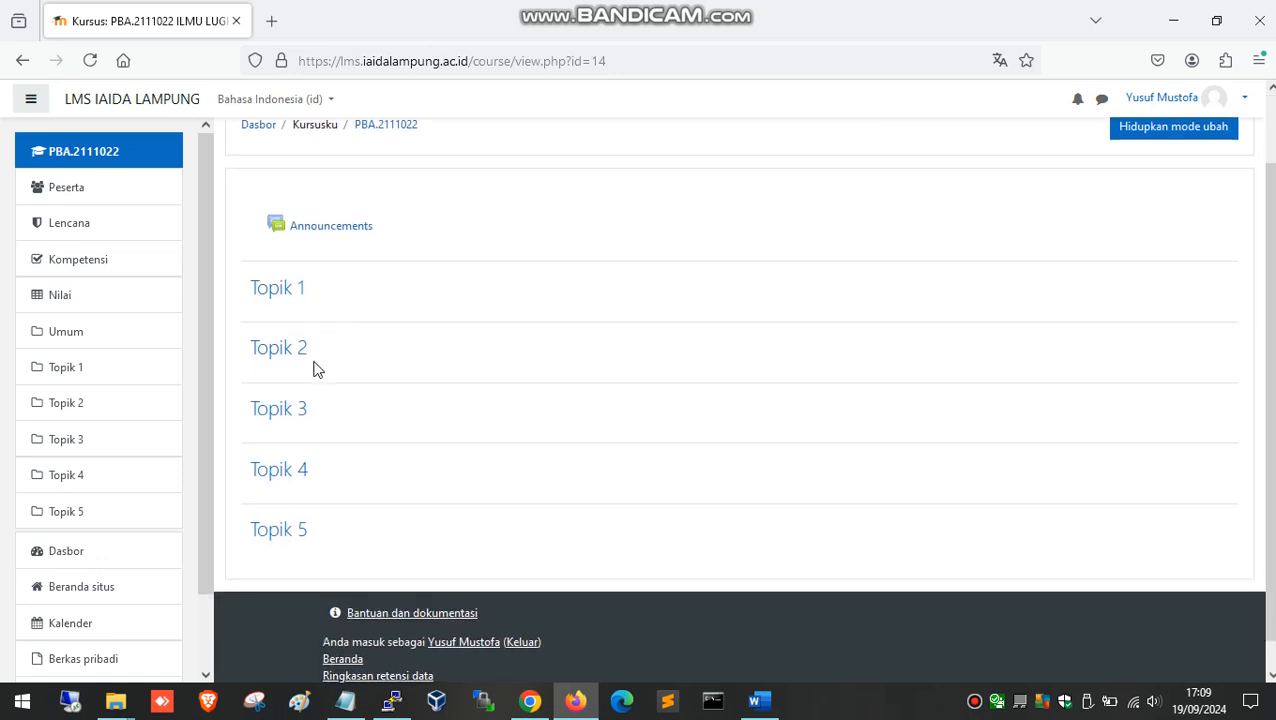
pyautogui.moveTo(264, 412); pyautogui.dragTo(347, 412)
pyautogui.click(451, 417)
pyautogui.scroll(1, 762, 372)
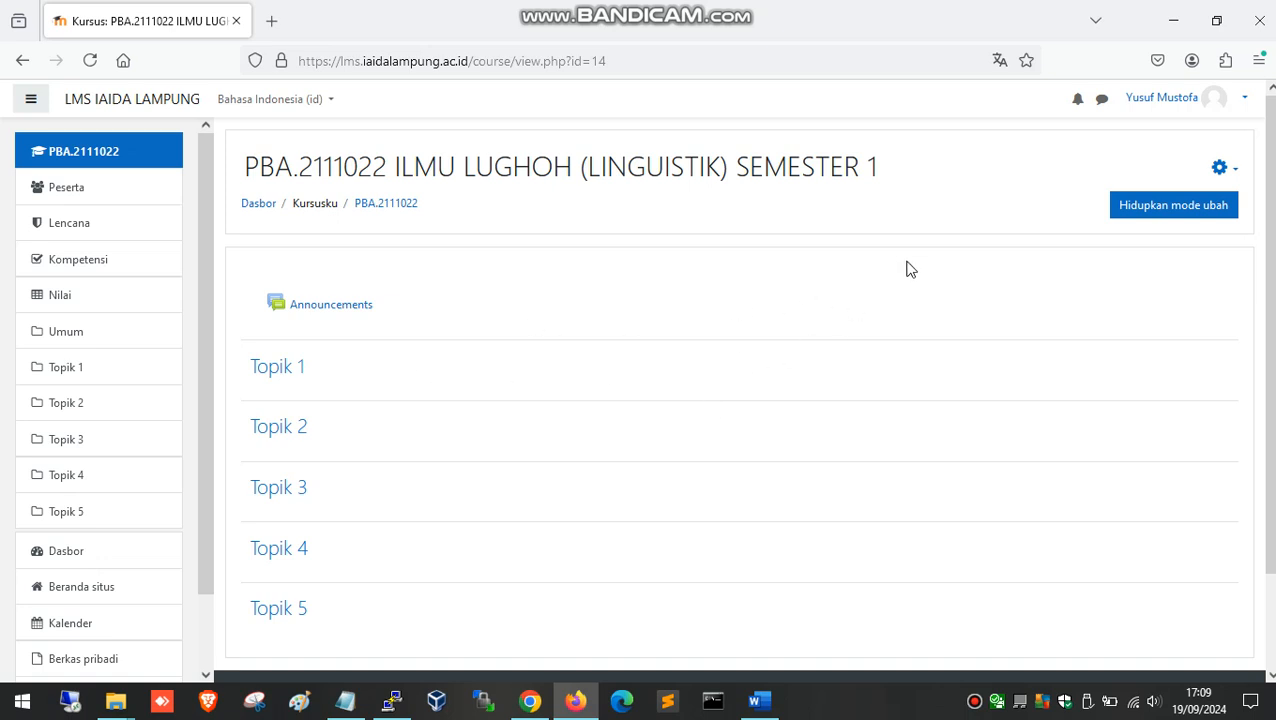
pyautogui.moveTo(395, 165); pyautogui.dragTo(580, 167)
pyautogui.click(596, 228)
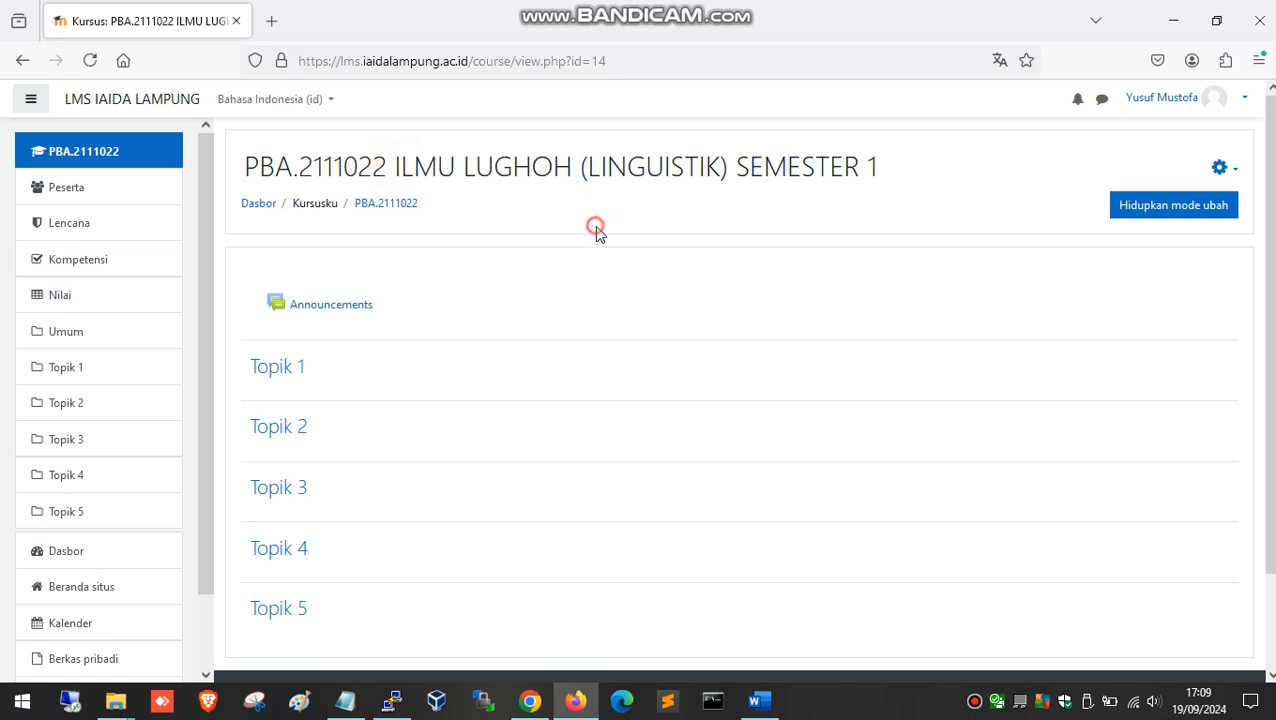
# Turn on the course's editing mode and rename the Announcements forum as Informasi.
pyautogui.click(1182, 212)
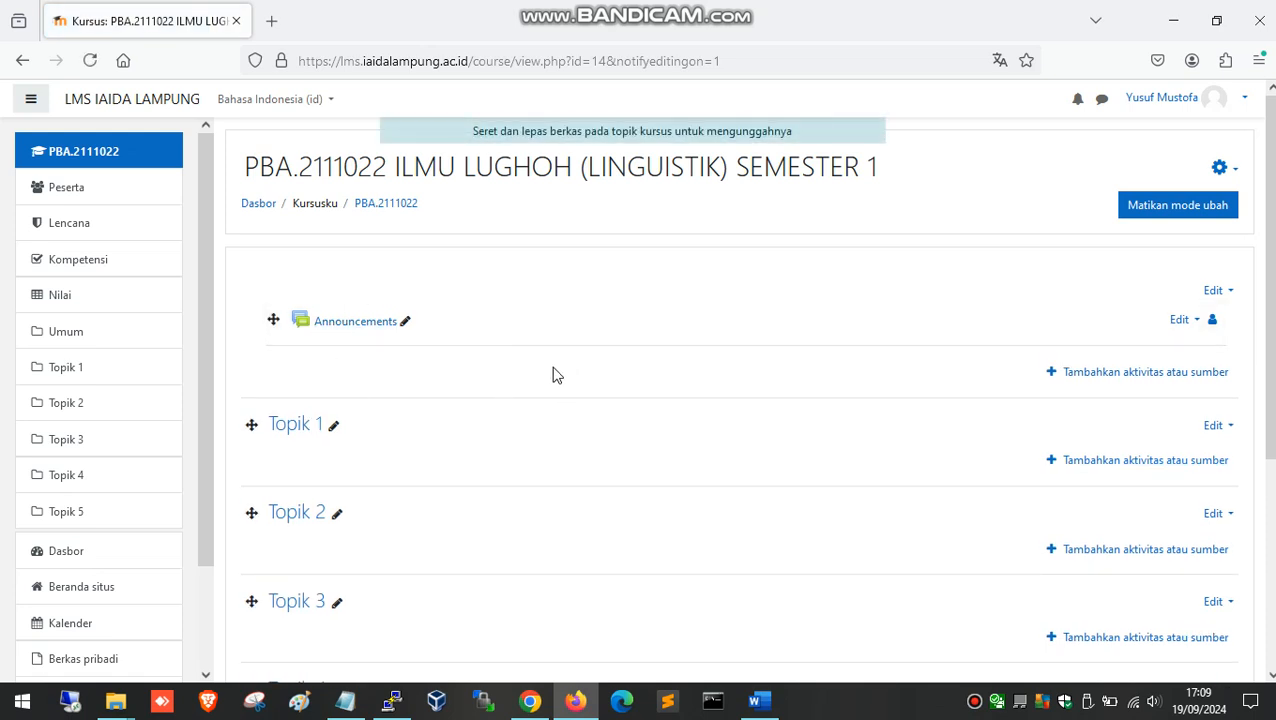
pyautogui.click(406, 321)
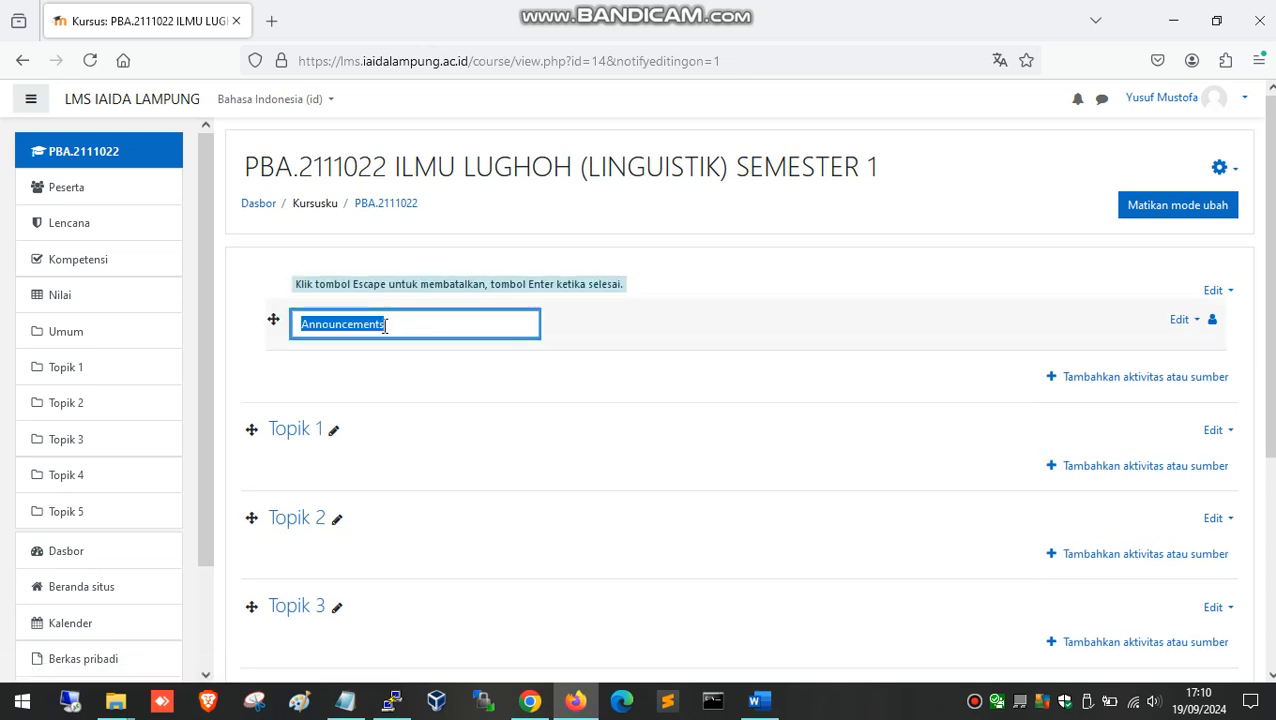
pyautogui.write('Informasi')
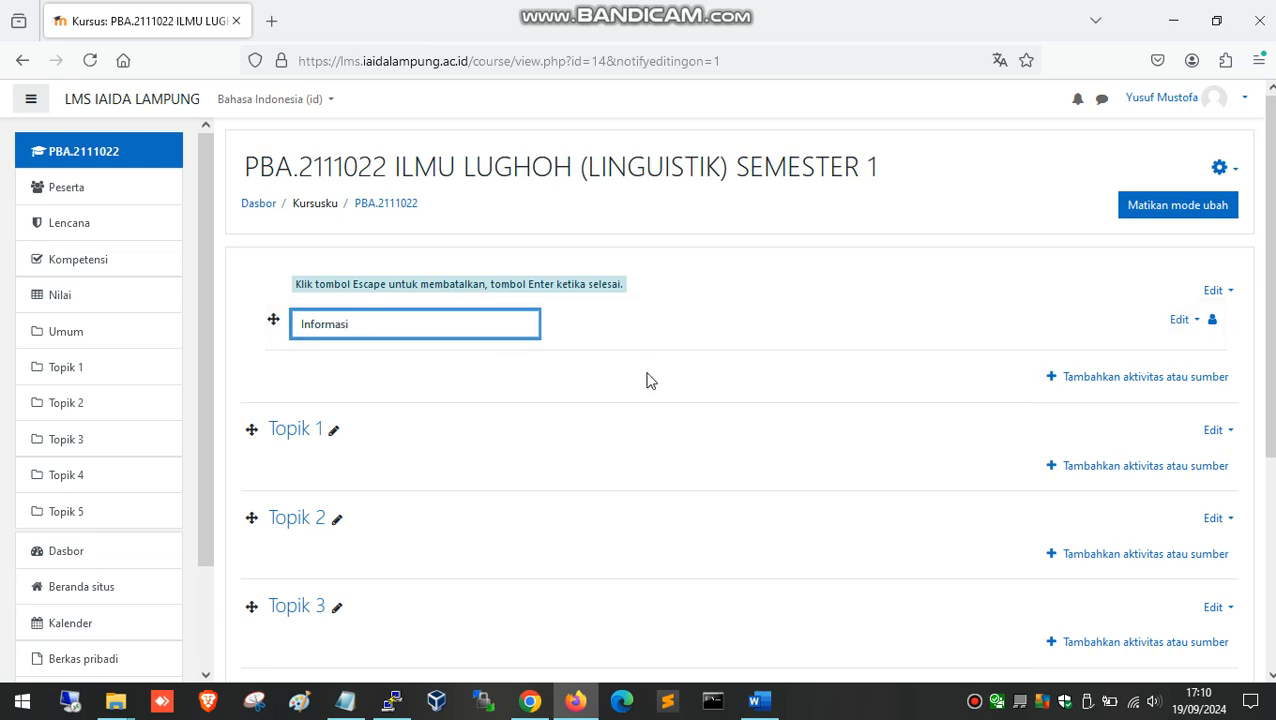
pyautogui.press('Return')
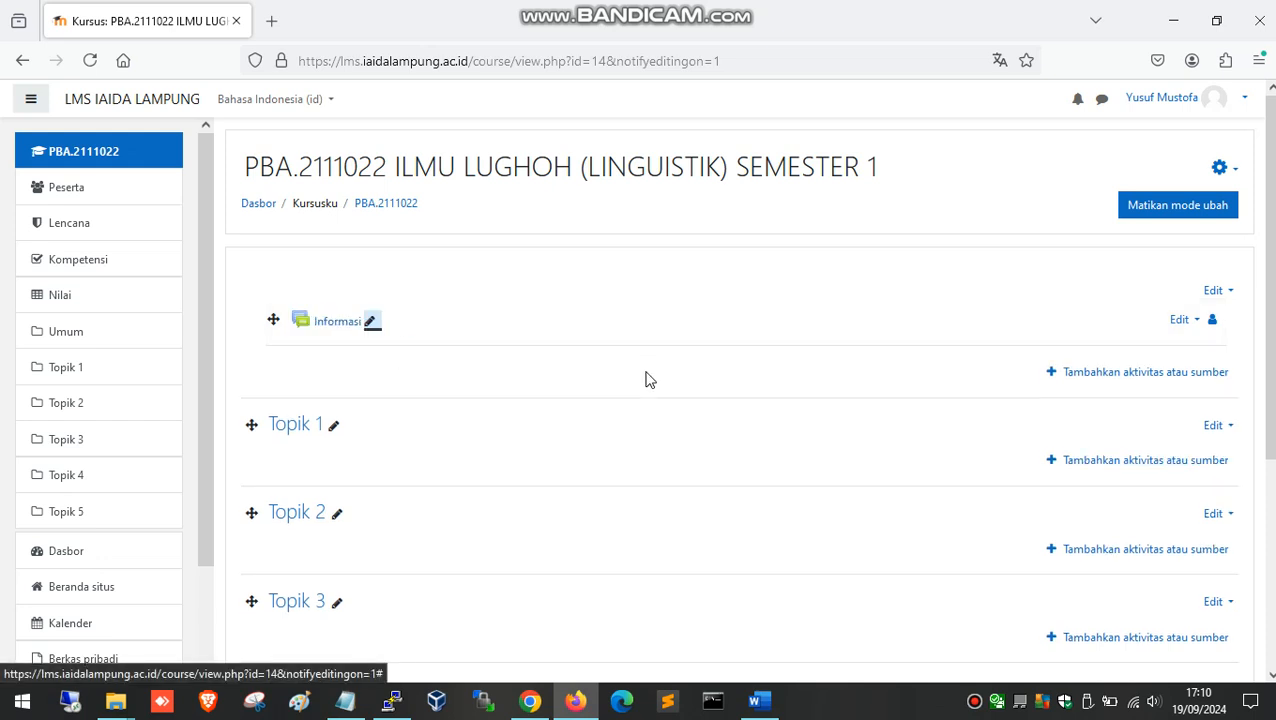
pyautogui.click(598, 292)
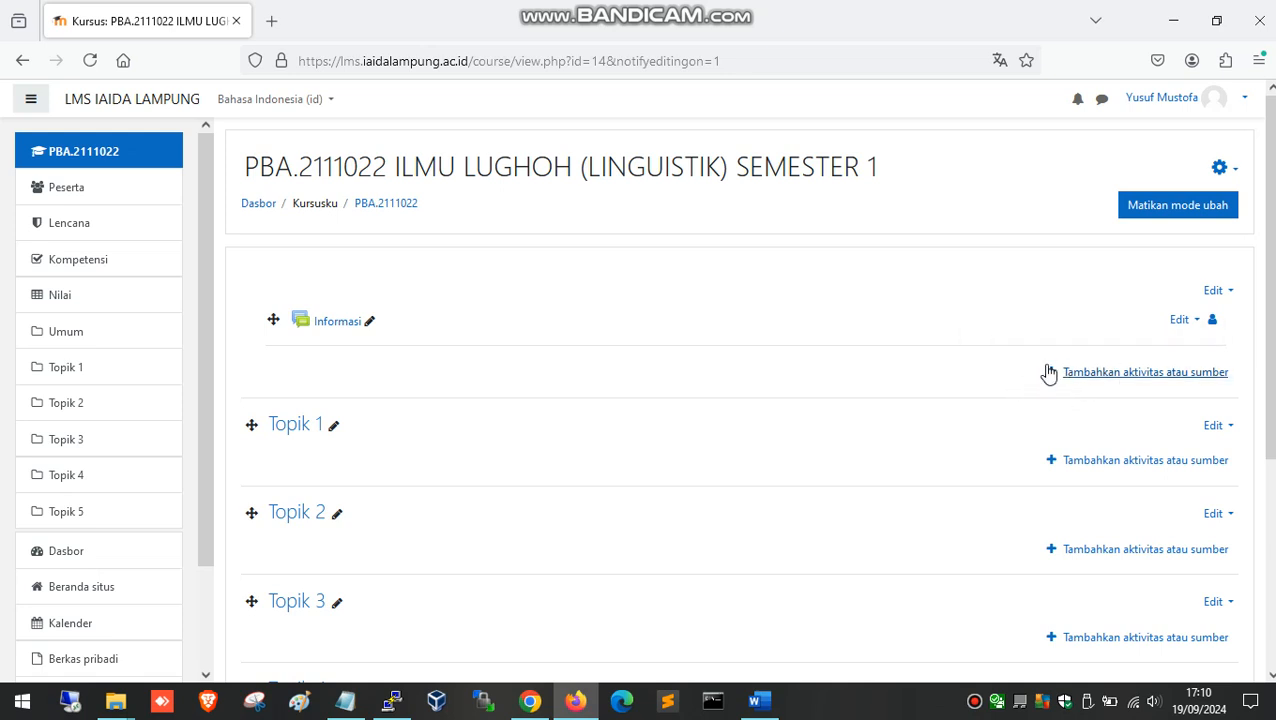
# Browse the available activities and resources for the course's general section and start a new Kehadiran activity.
pyautogui.click(1122, 375)
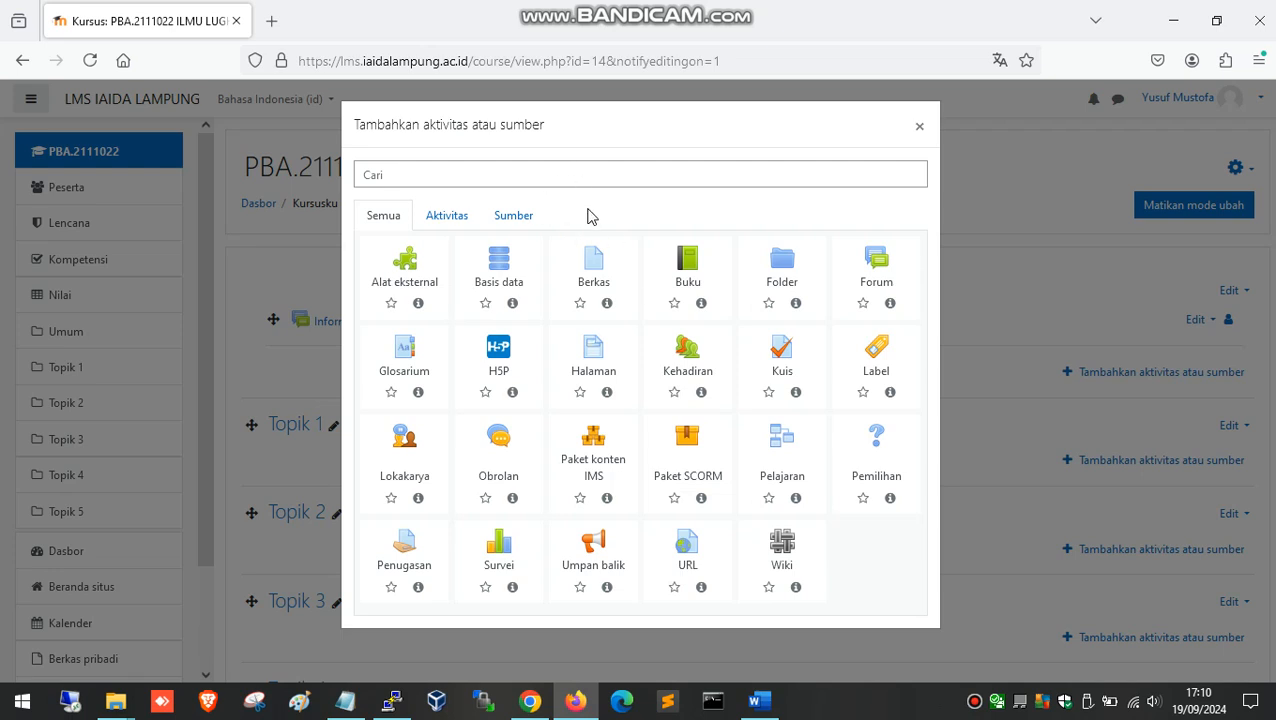
pyautogui.click(465, 220)
pyautogui.click(515, 215)
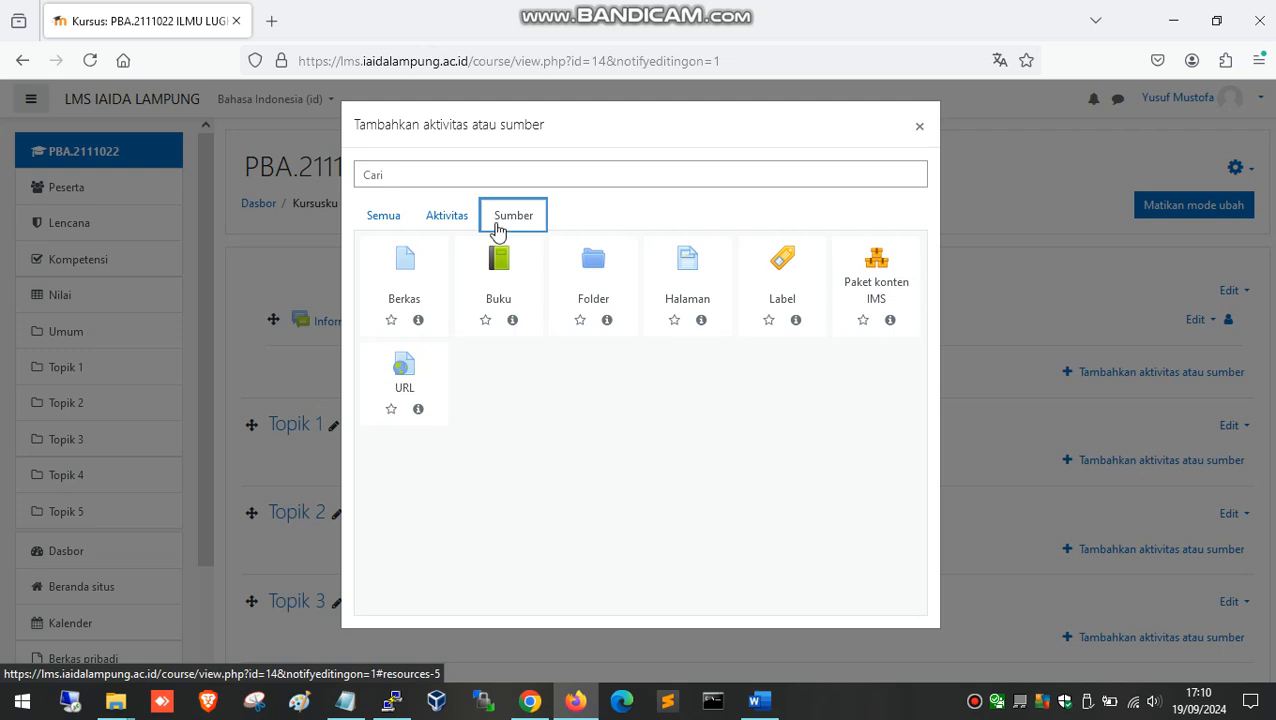
pyautogui.click(447, 220)
pyautogui.click(372, 216)
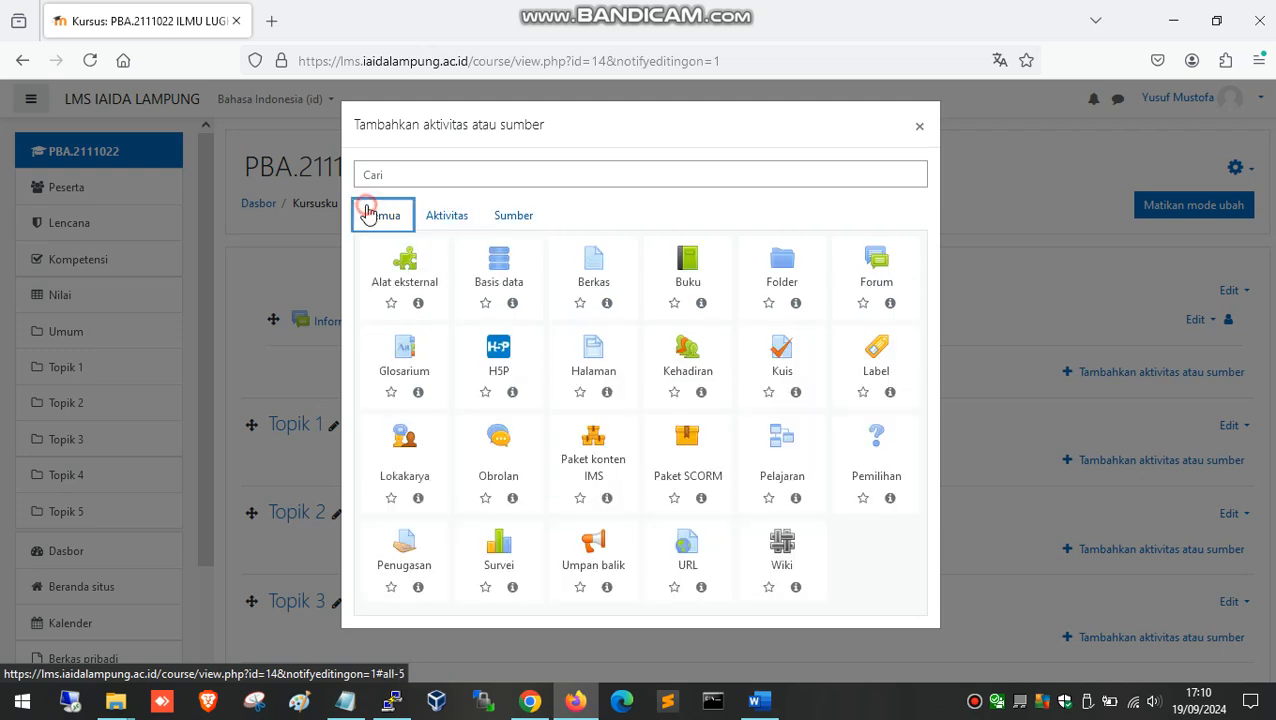
pyautogui.click(442, 218)
pyautogui.click(508, 212)
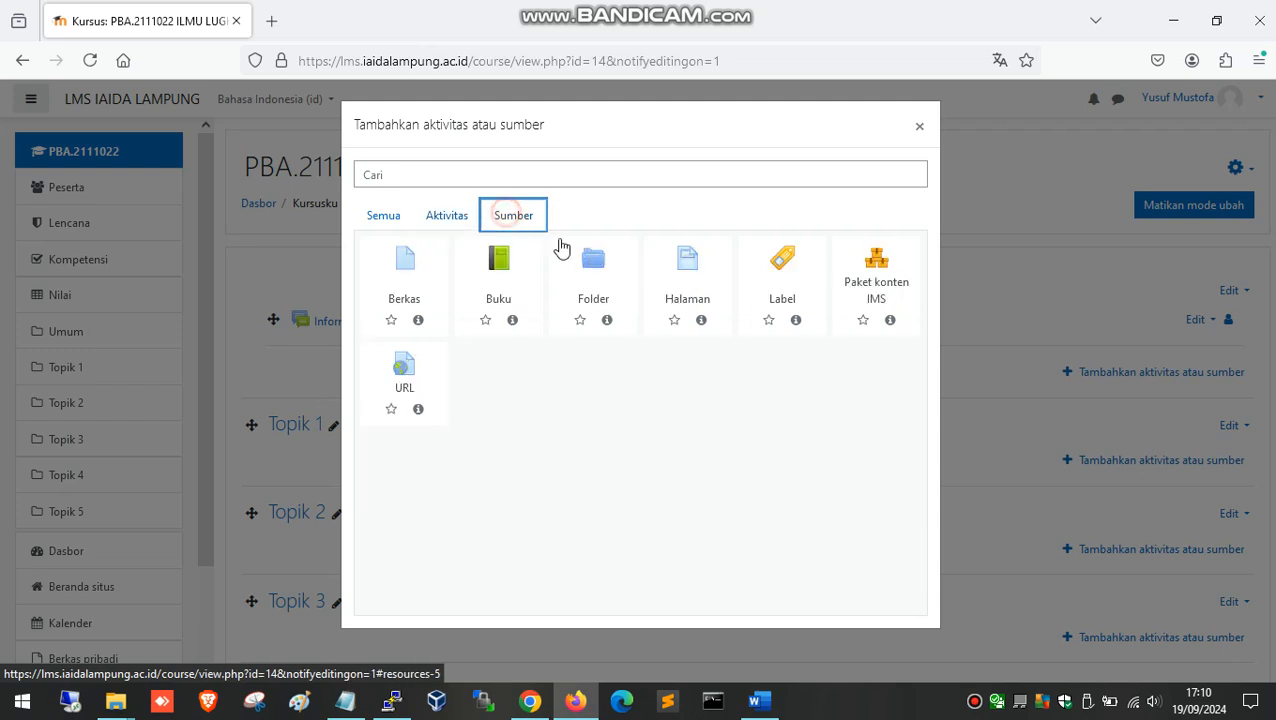
pyautogui.click(455, 216)
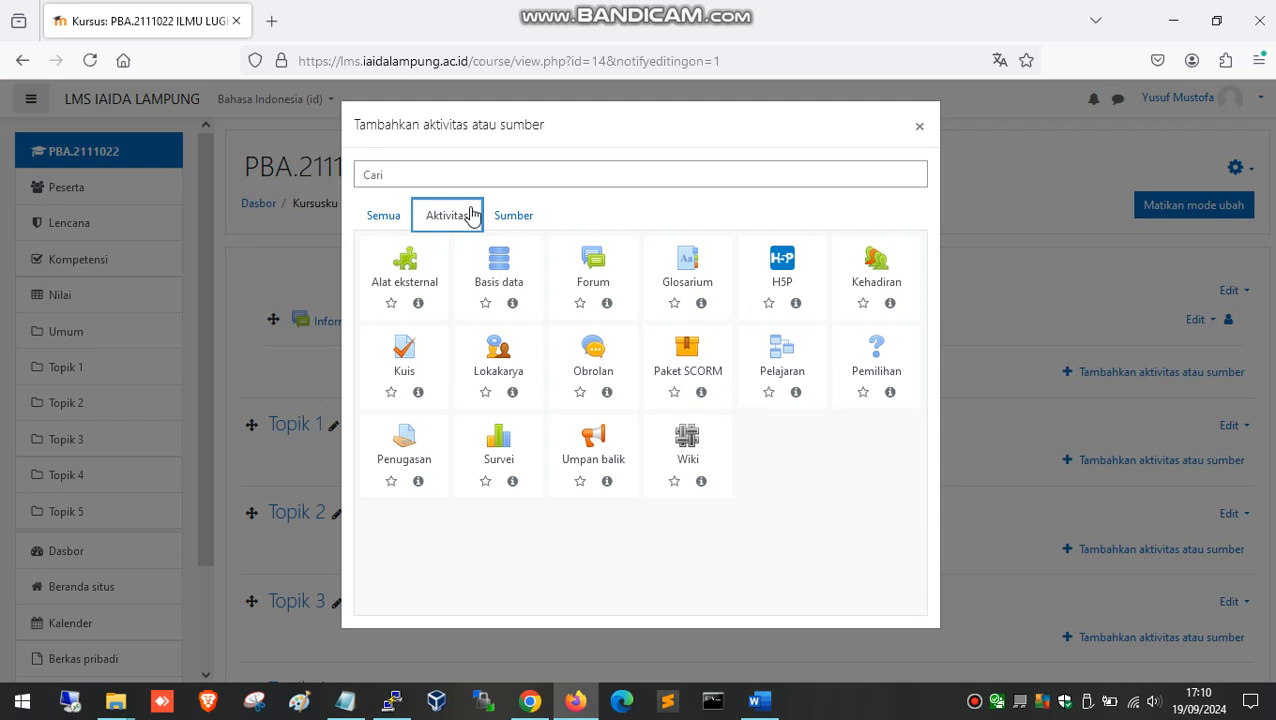
pyautogui.click(880, 268)
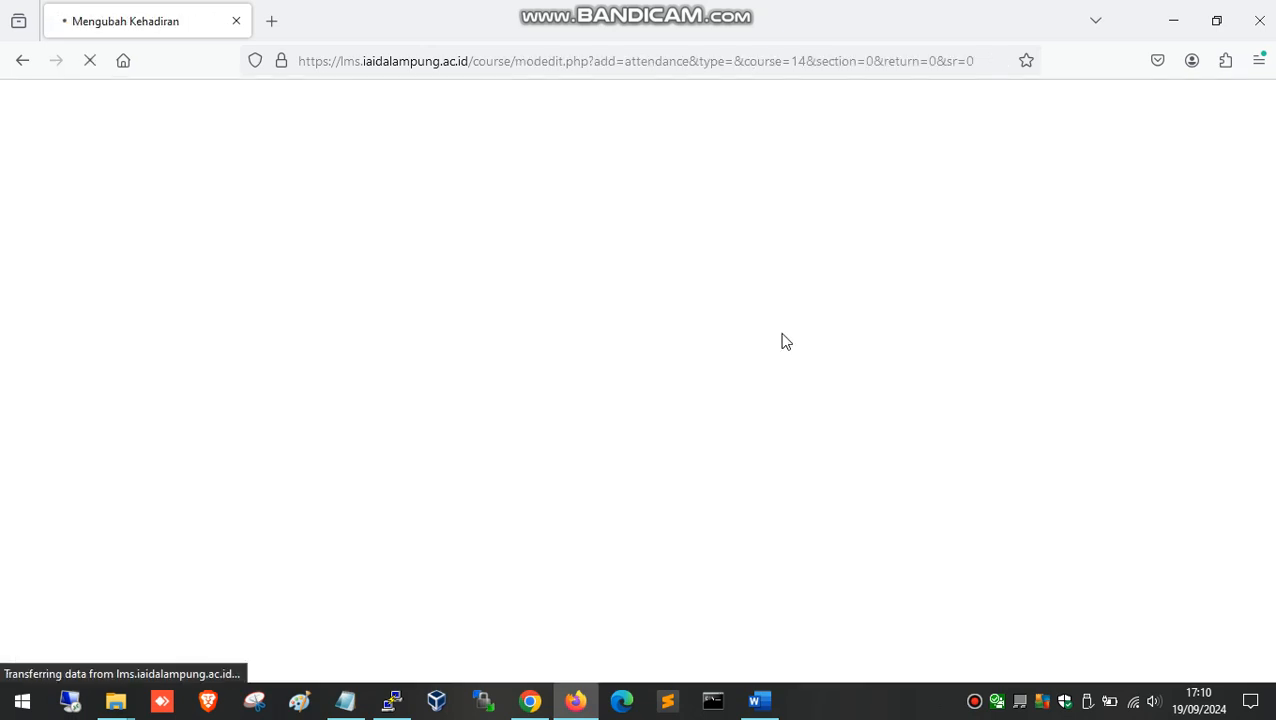
# Enter "Presensi Ilmu Lughoh" as the description of the Kehadiran activity.
pyautogui.scroll(-3, 578, 360)
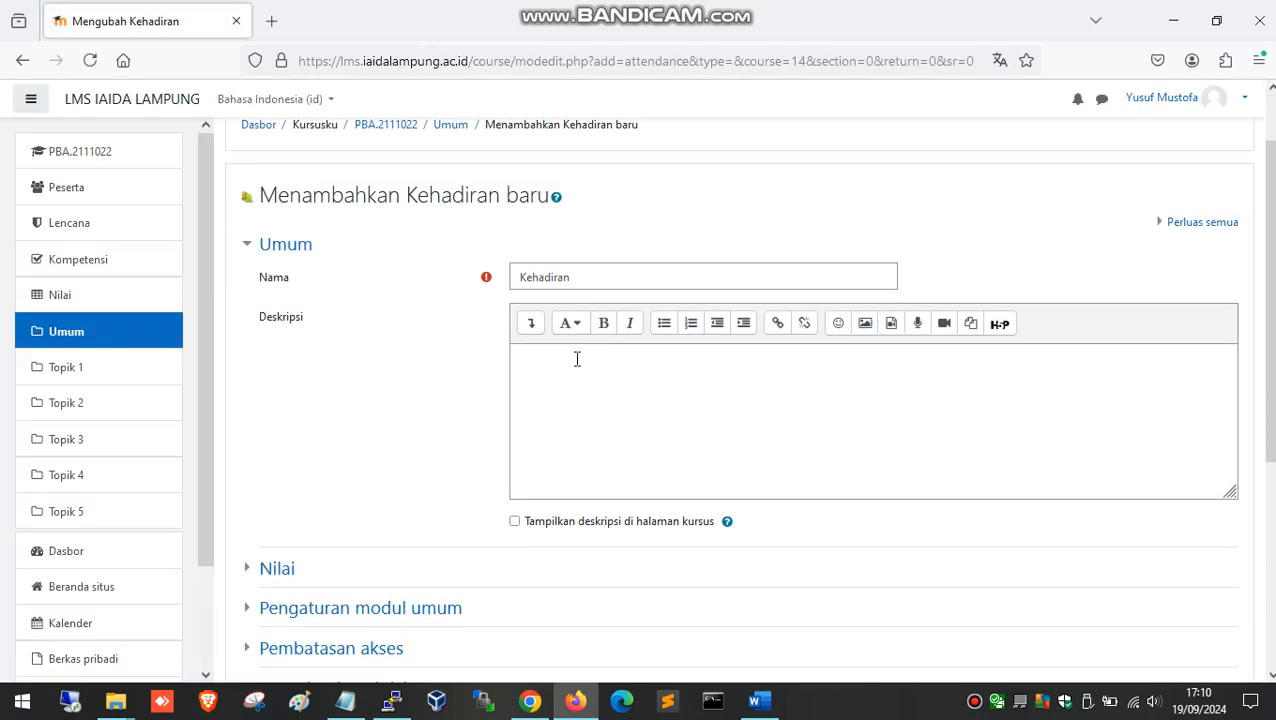
pyautogui.click(558, 283)
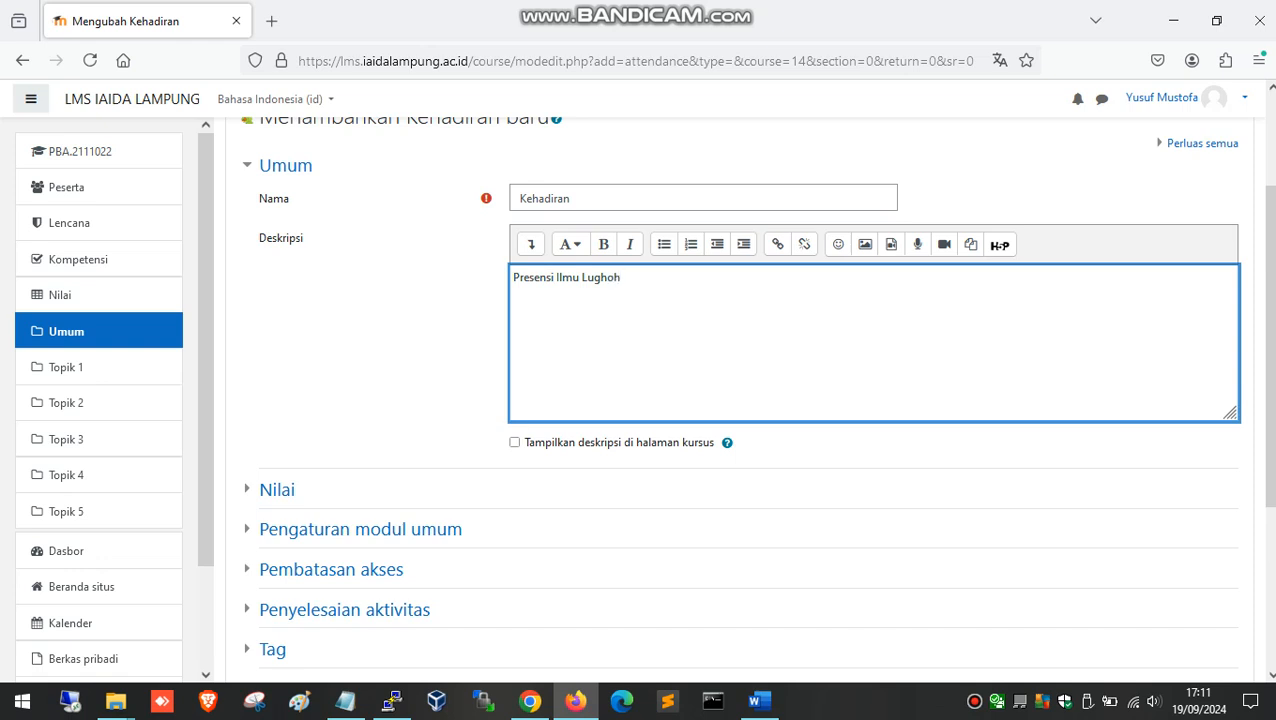
pyautogui.scroll(-1, 638, 342)
pyautogui.scroll(3, 641, 342)
# Try the Skala grade type in the Nilai settings and set the type back to Poin.
pyautogui.scroll(-1, 607, 338)
pyautogui.scroll(-4, 607, 338)
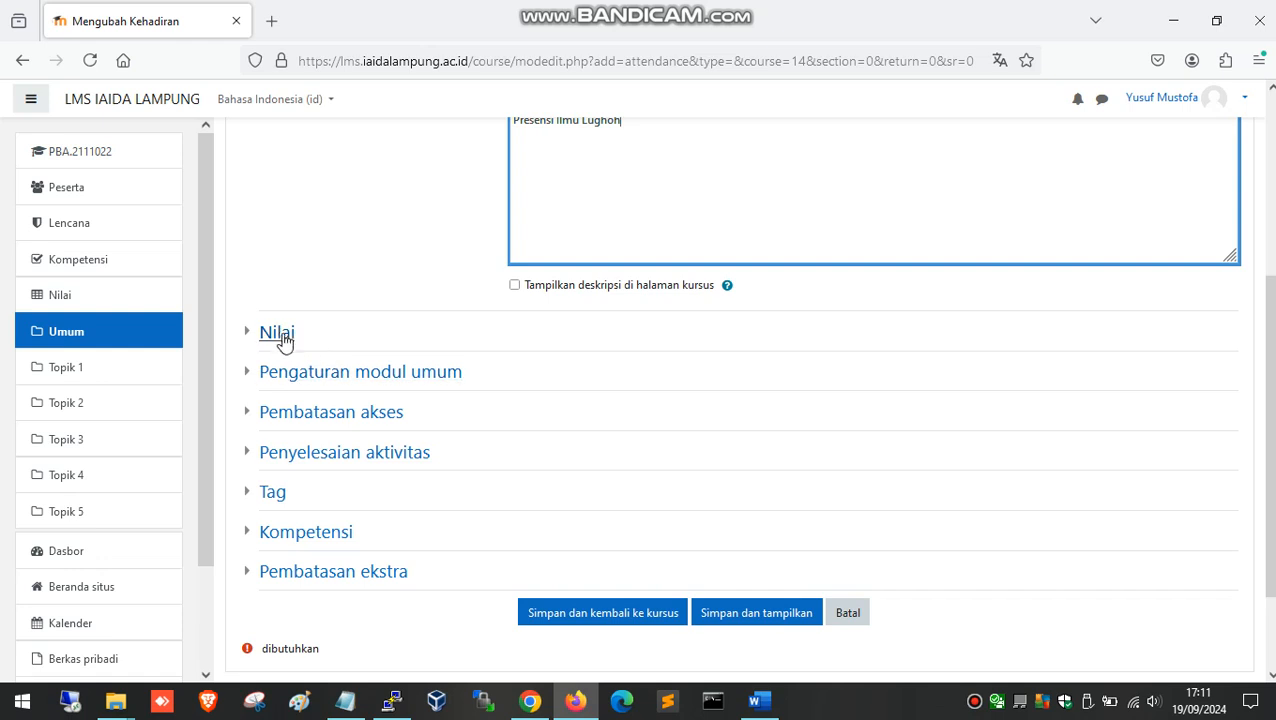
pyautogui.scroll(-1, 300, 310)
pyautogui.click(255, 254)
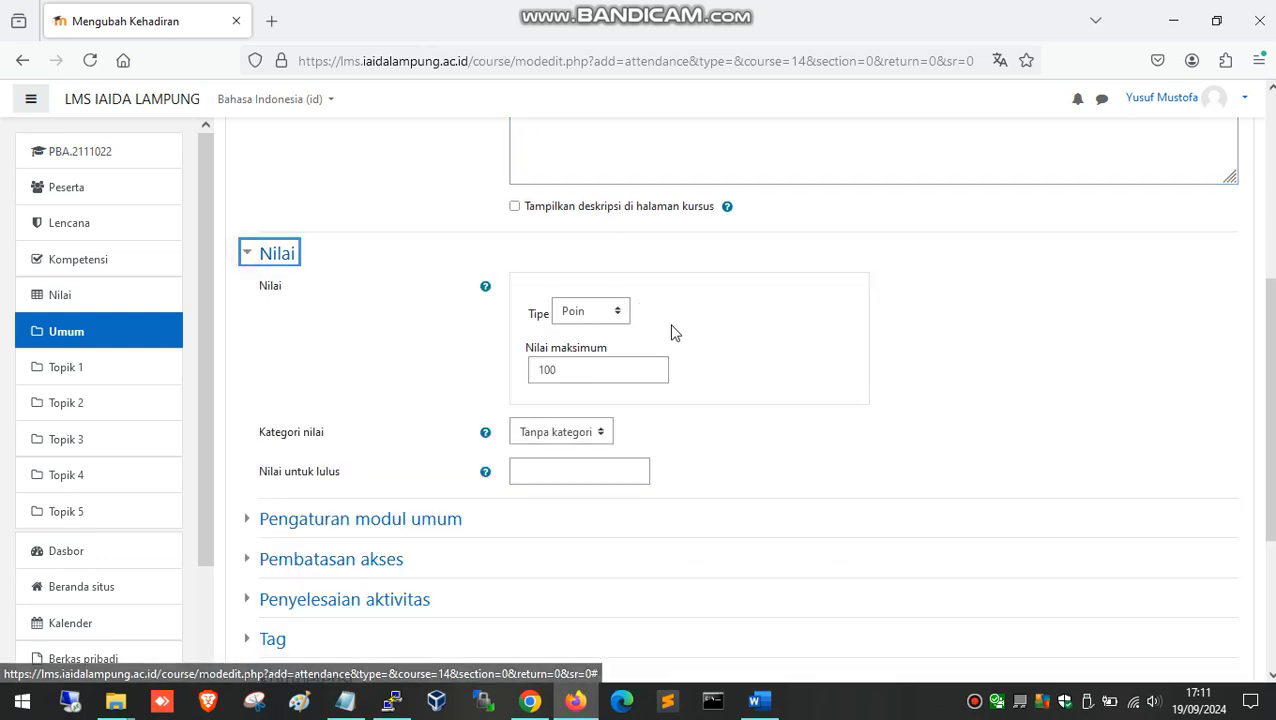
pyautogui.click(561, 371)
pyautogui.click(588, 318)
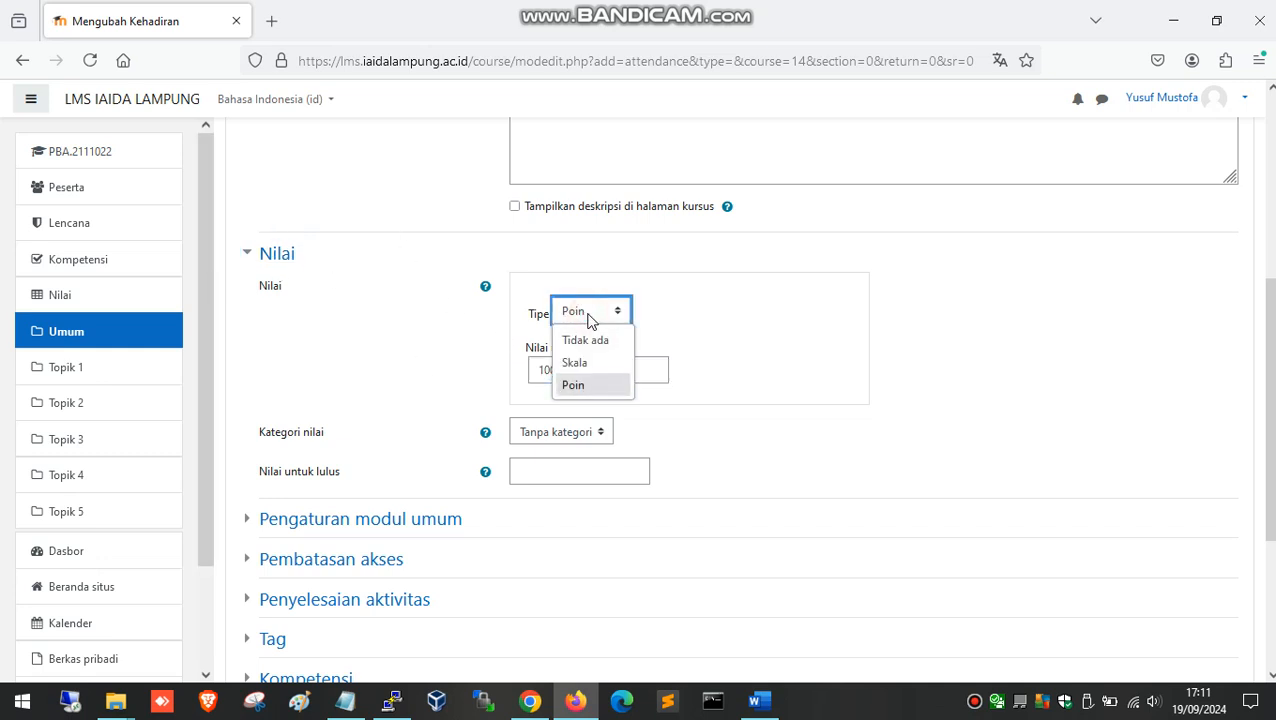
pyautogui.click(579, 363)
pyautogui.click(595, 313)
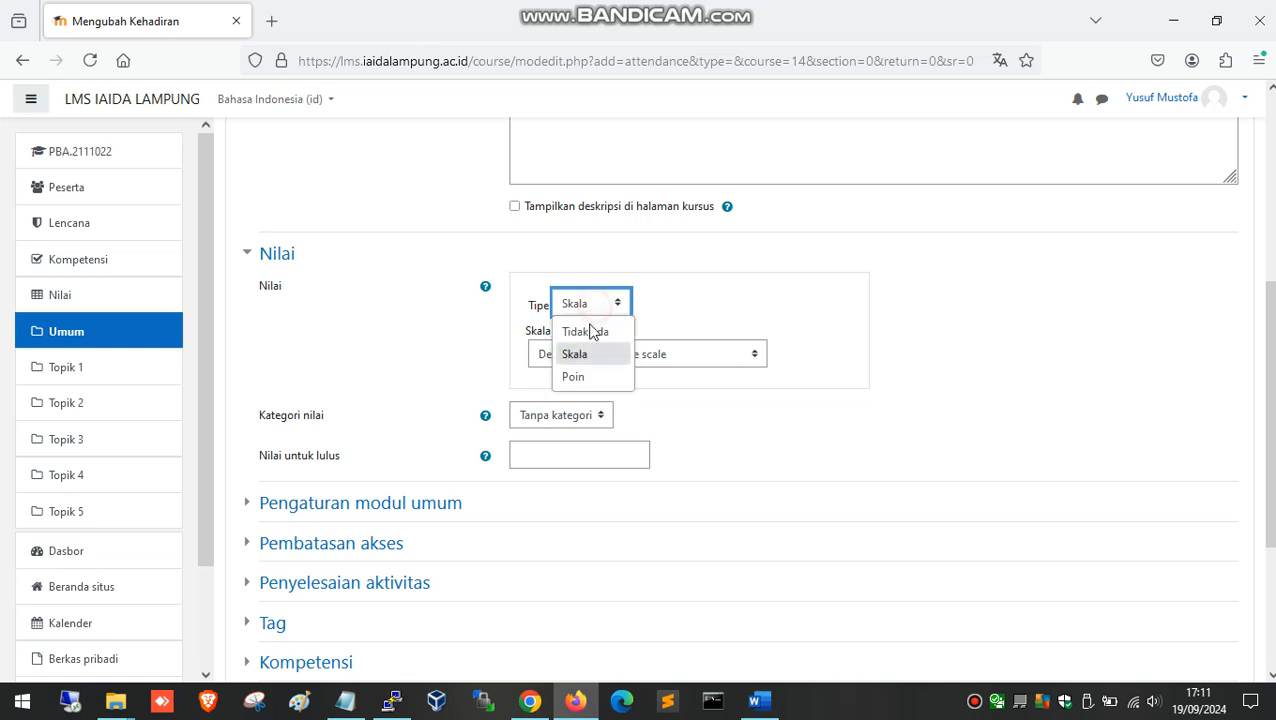
pyautogui.click(571, 375)
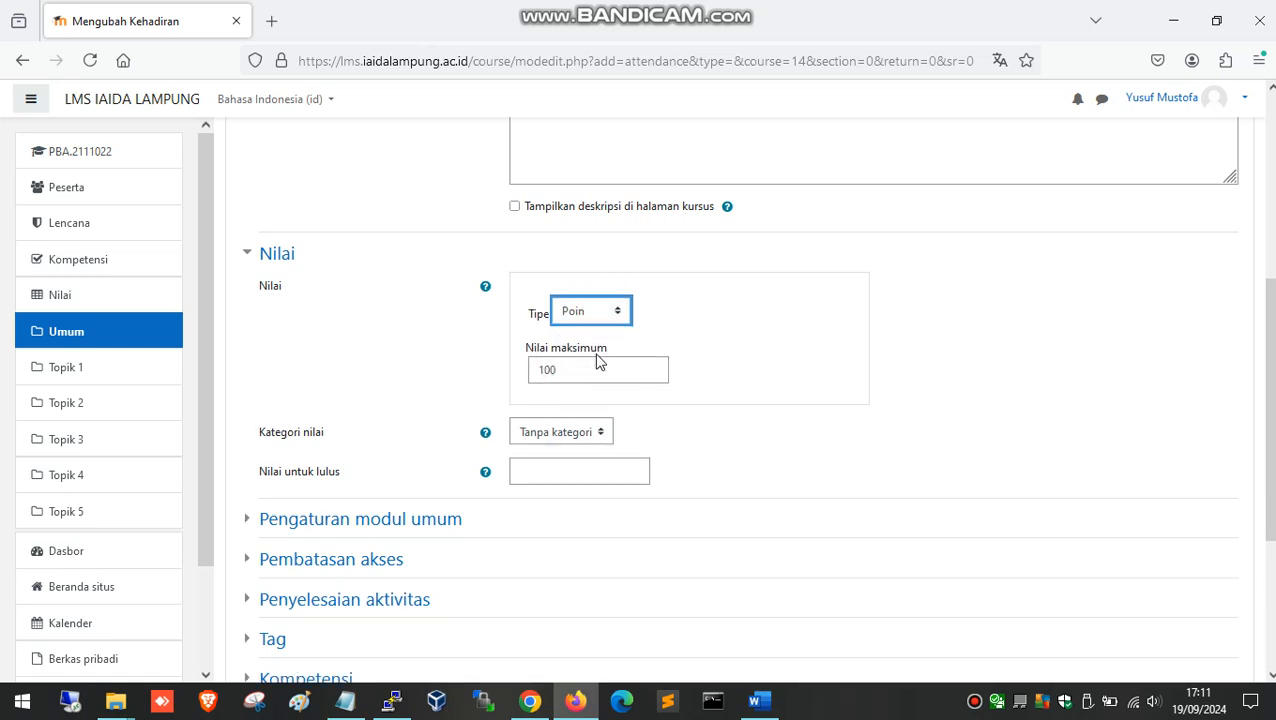
# Examine the grade category and passing grade options in the Nilai settings.
pyautogui.scroll(-1, 698, 359)
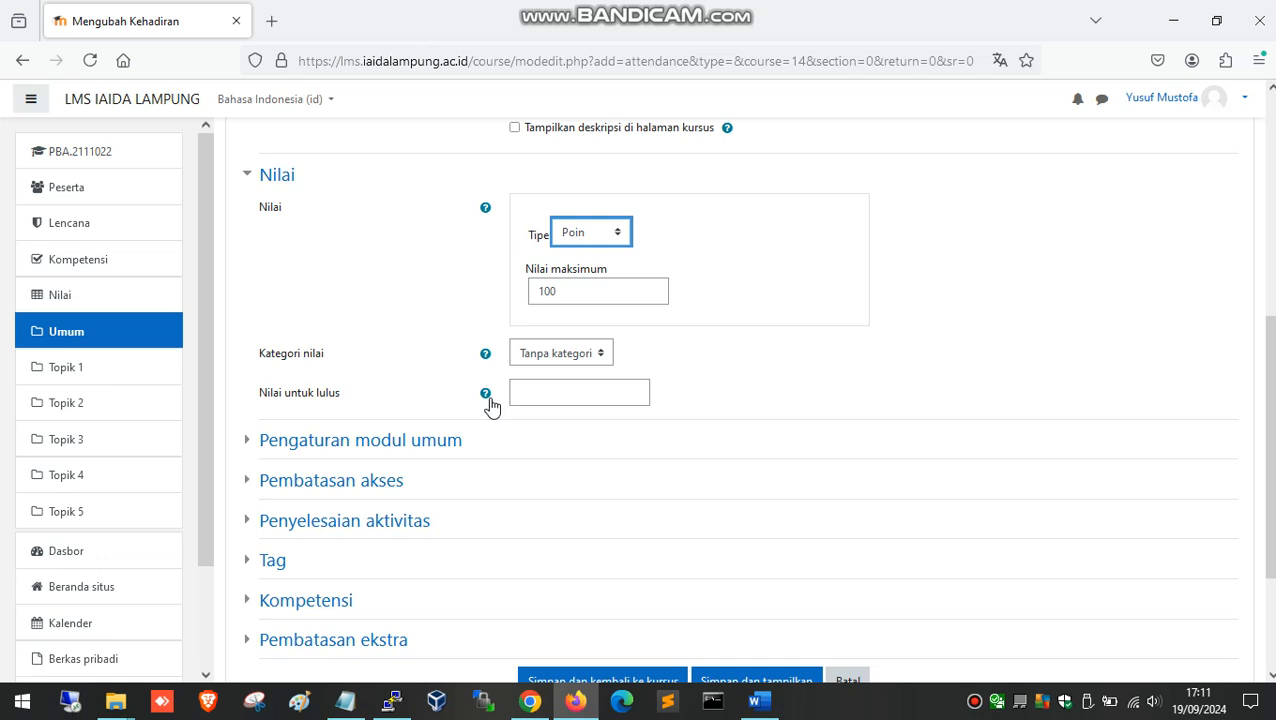
pyautogui.click(560, 353)
pyautogui.click(553, 348)
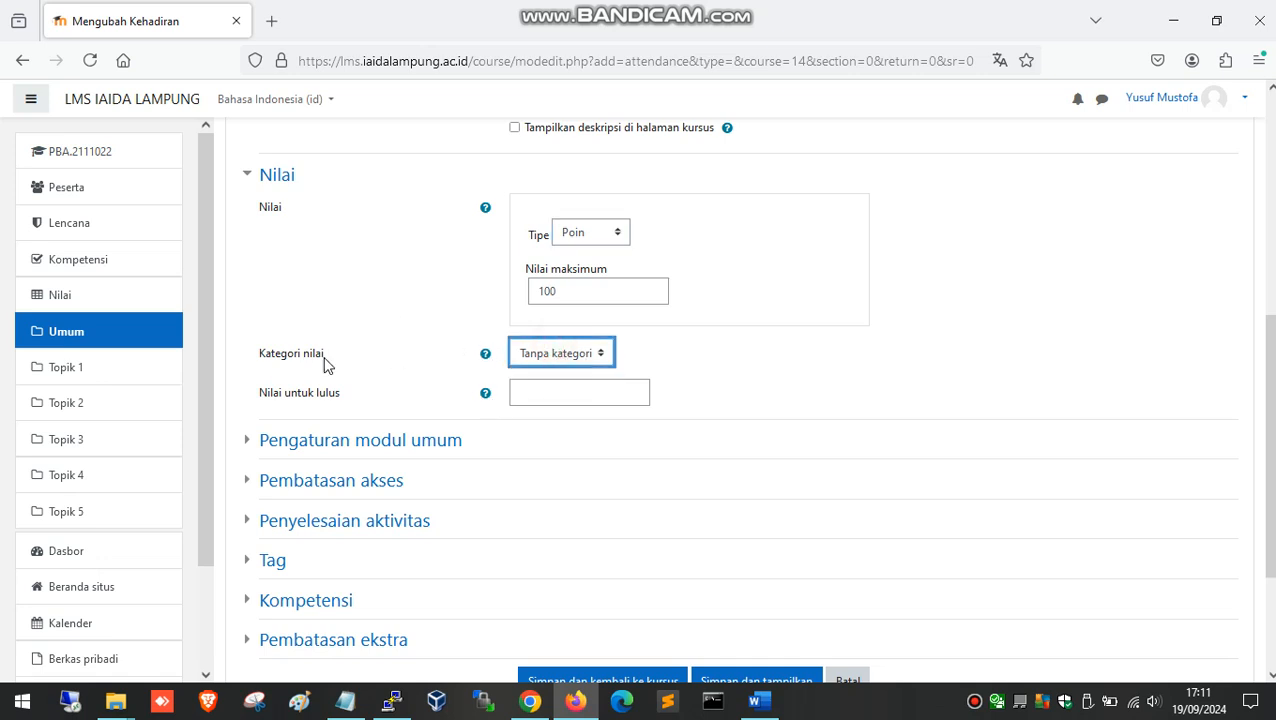
pyautogui.scroll(-1, 399, 407)
pyautogui.click(568, 313)
pyautogui.scroll(1, 578, 327)
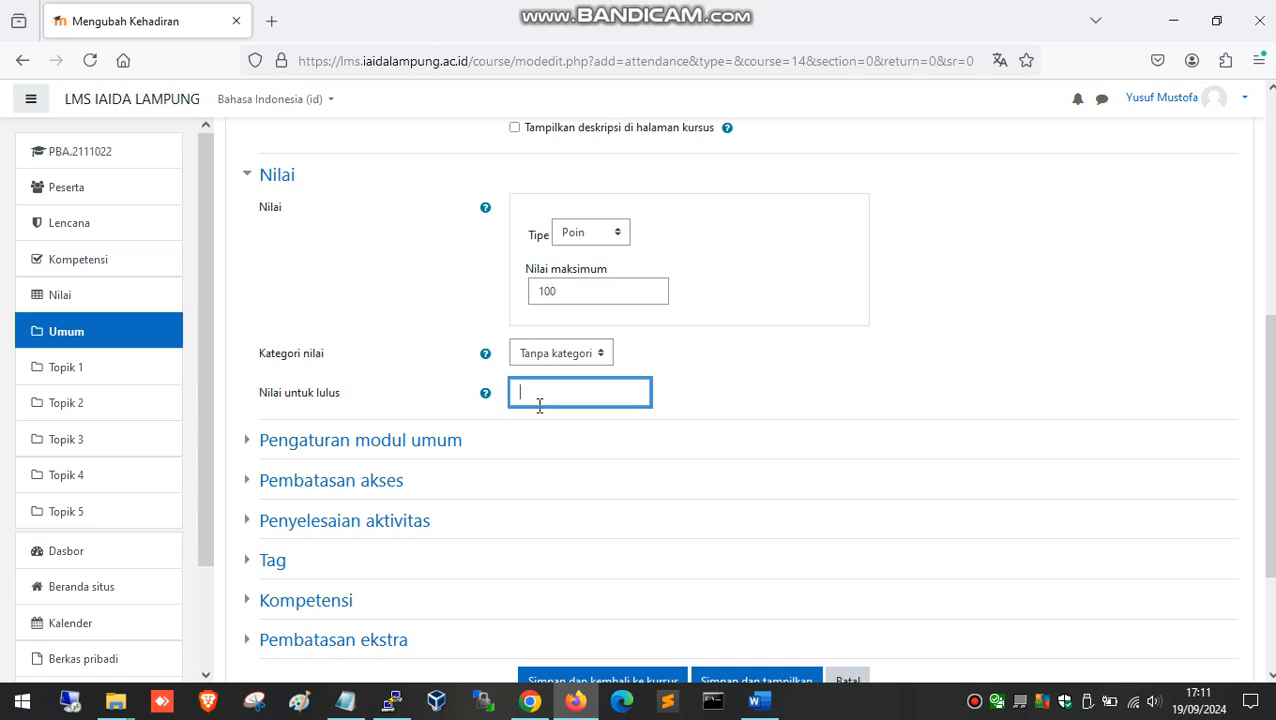
pyautogui.moveTo(253, 393); pyautogui.dragTo(342, 398)
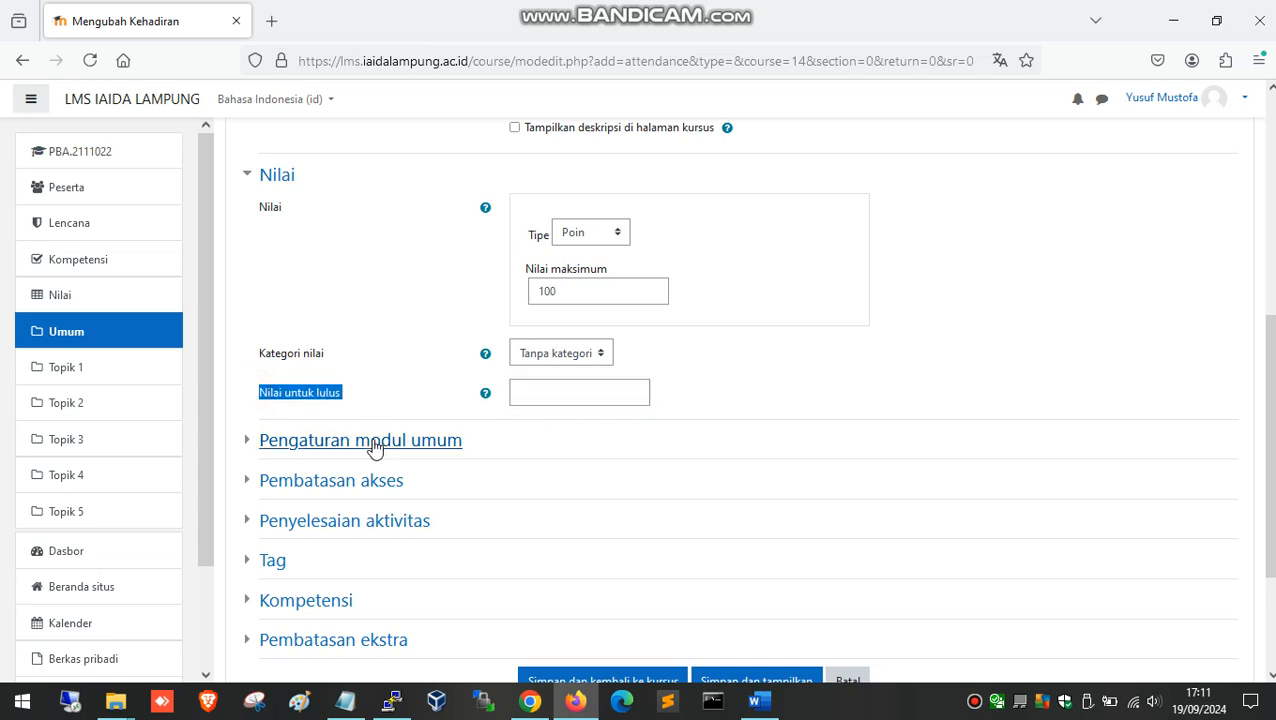
pyautogui.click(894, 372)
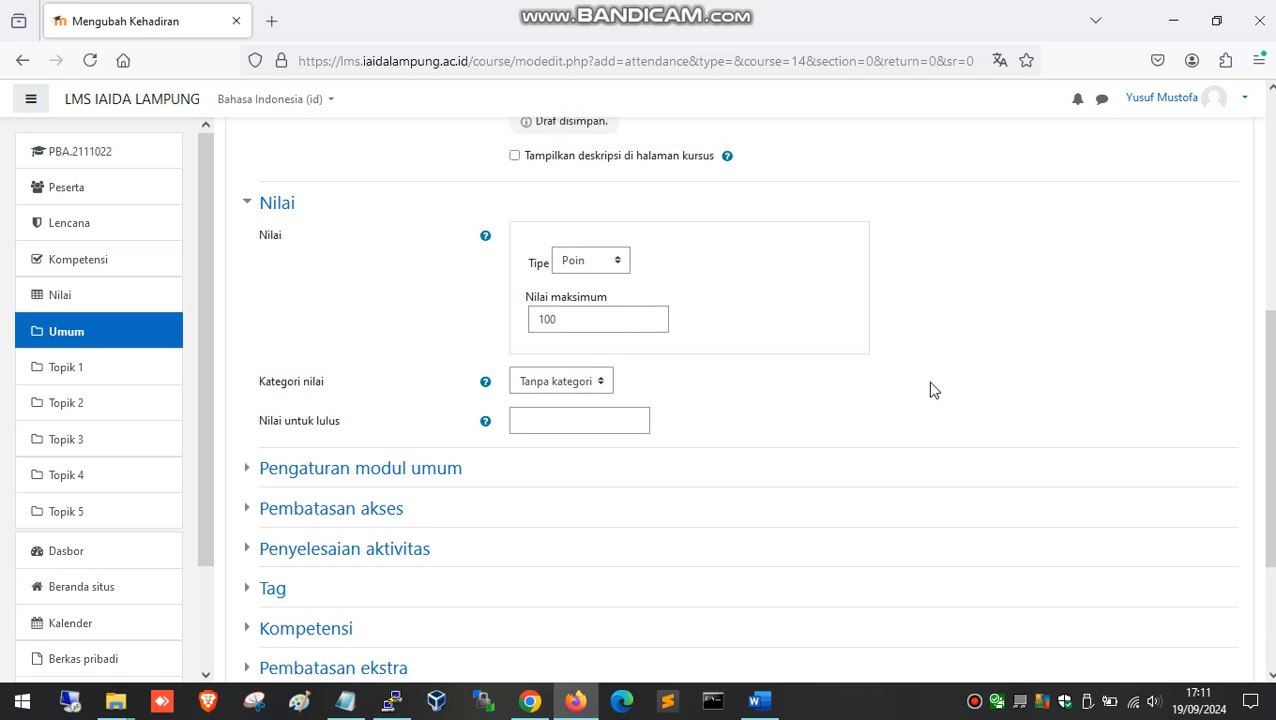
# Examine the availability, ID number and group mode options under Pengaturan modul umum, and collapse that section.
pyautogui.scroll(3, 521, 385)
pyautogui.scroll(-3, 507, 376)
pyautogui.scroll(-2, 479, 368)
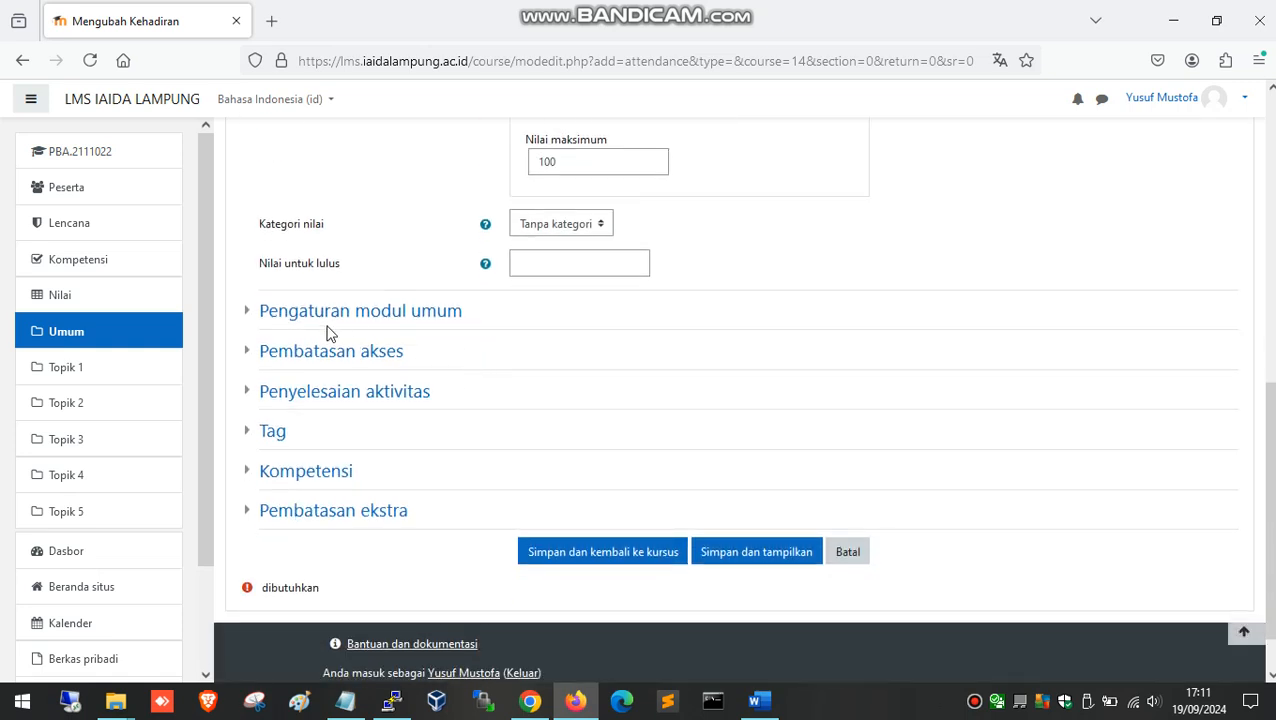
pyautogui.click(250, 314)
pyautogui.scroll(-1, 487, 402)
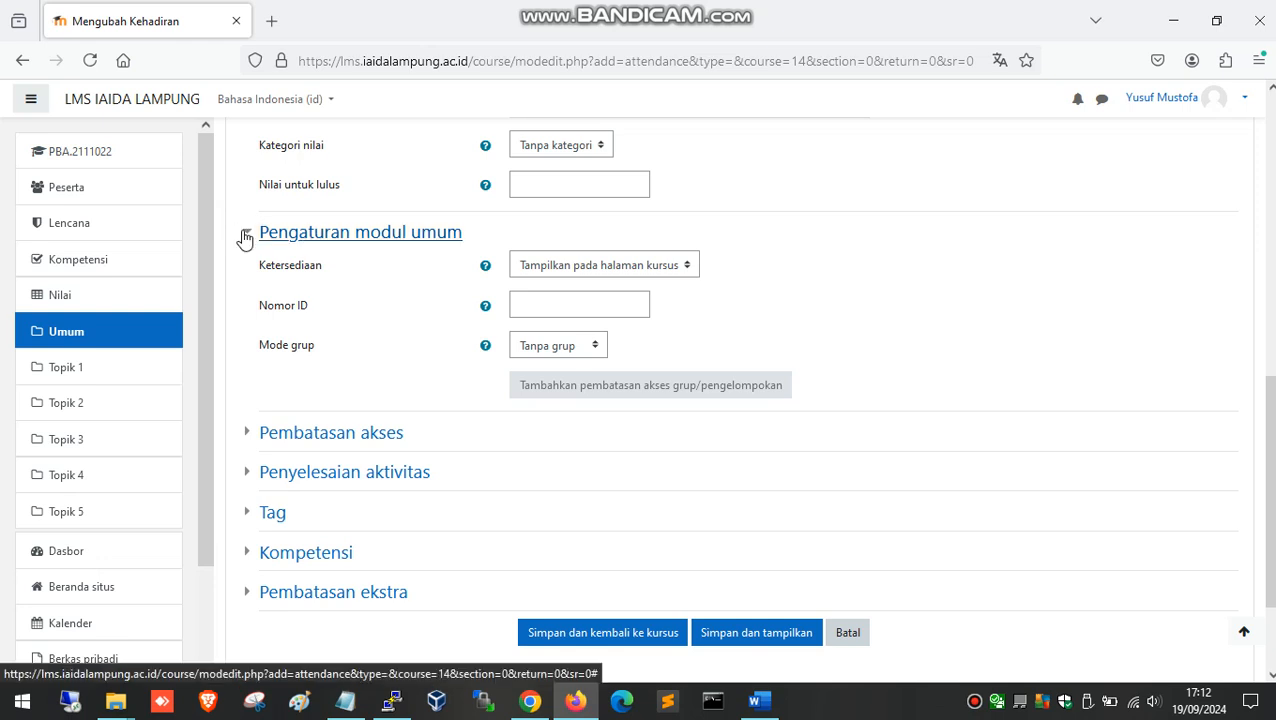
pyautogui.click(244, 234)
# Add a Tanggal restriction to the activity's access settings and check it against today's date in the system calendar.
pyautogui.click(248, 290)
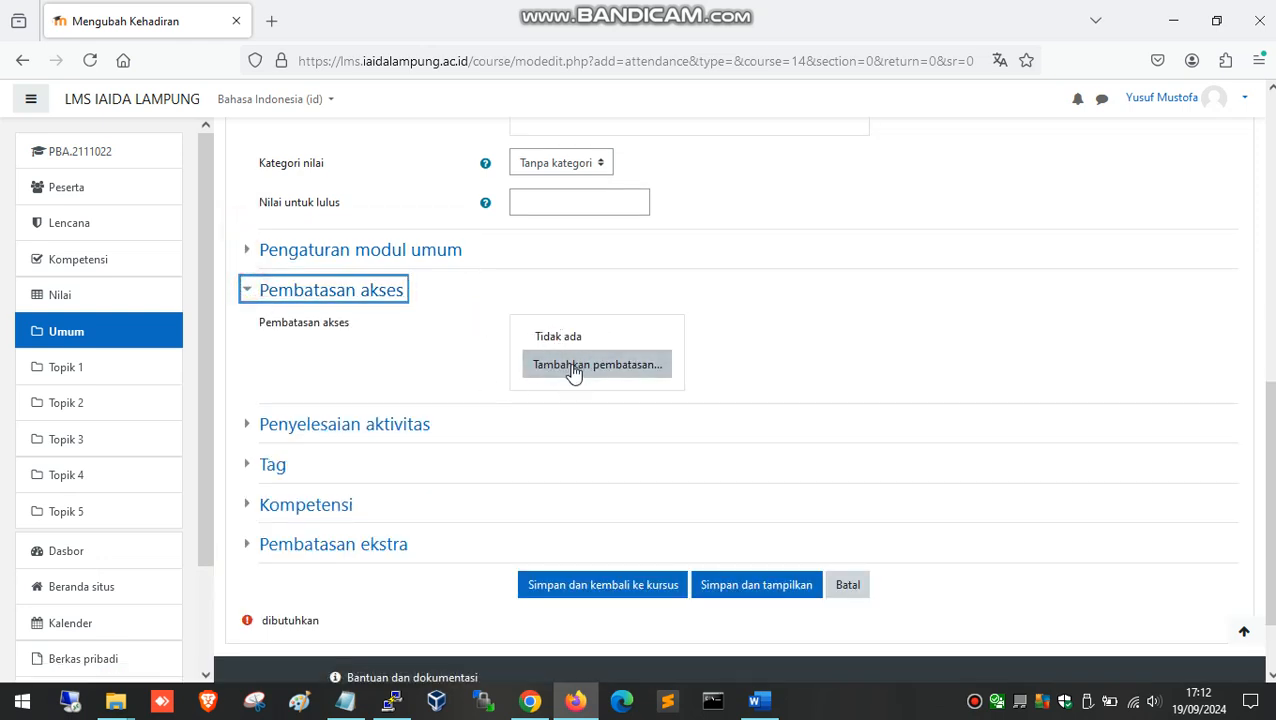
pyautogui.click(568, 370)
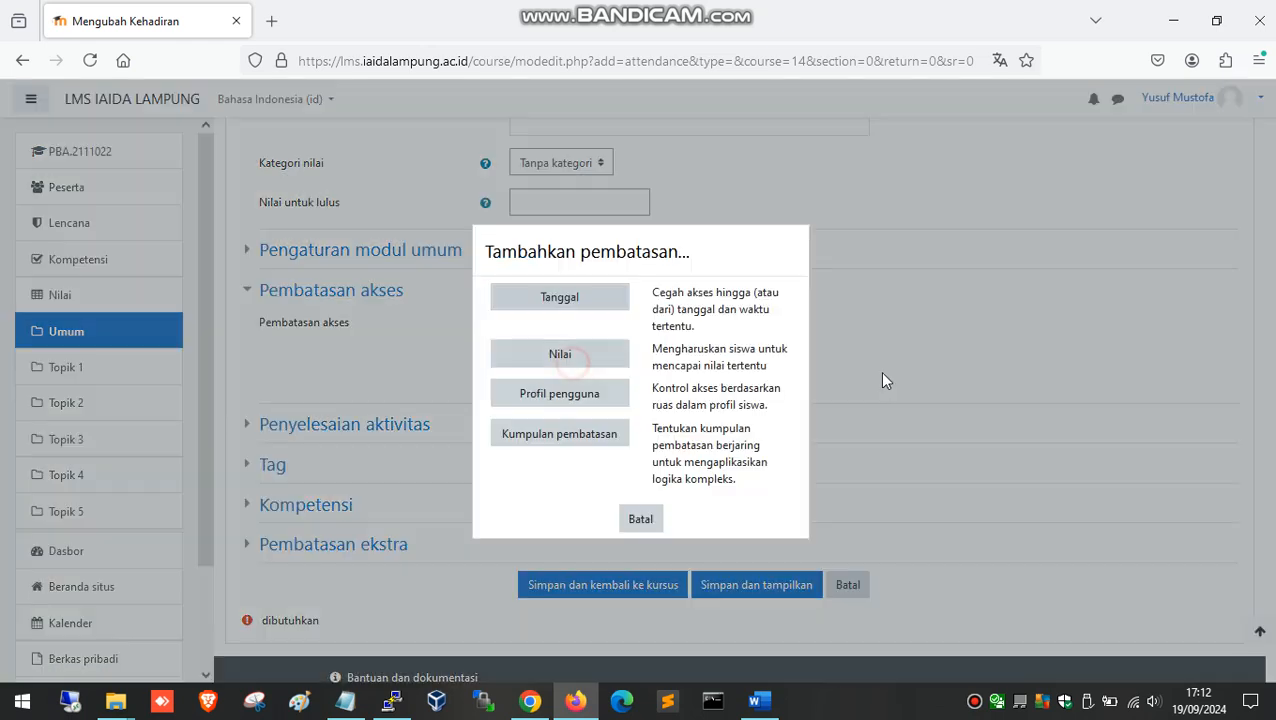
pyautogui.click(557, 298)
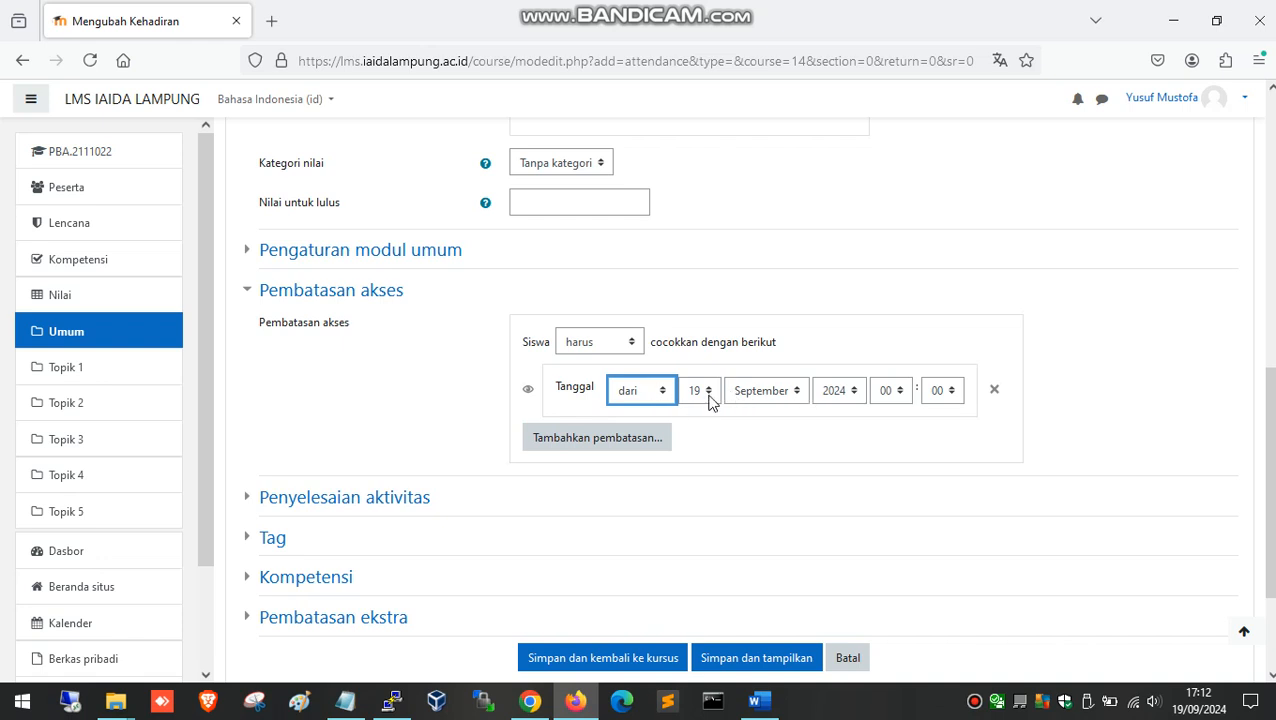
pyautogui.click(1190, 700)
pyautogui.click(726, 500)
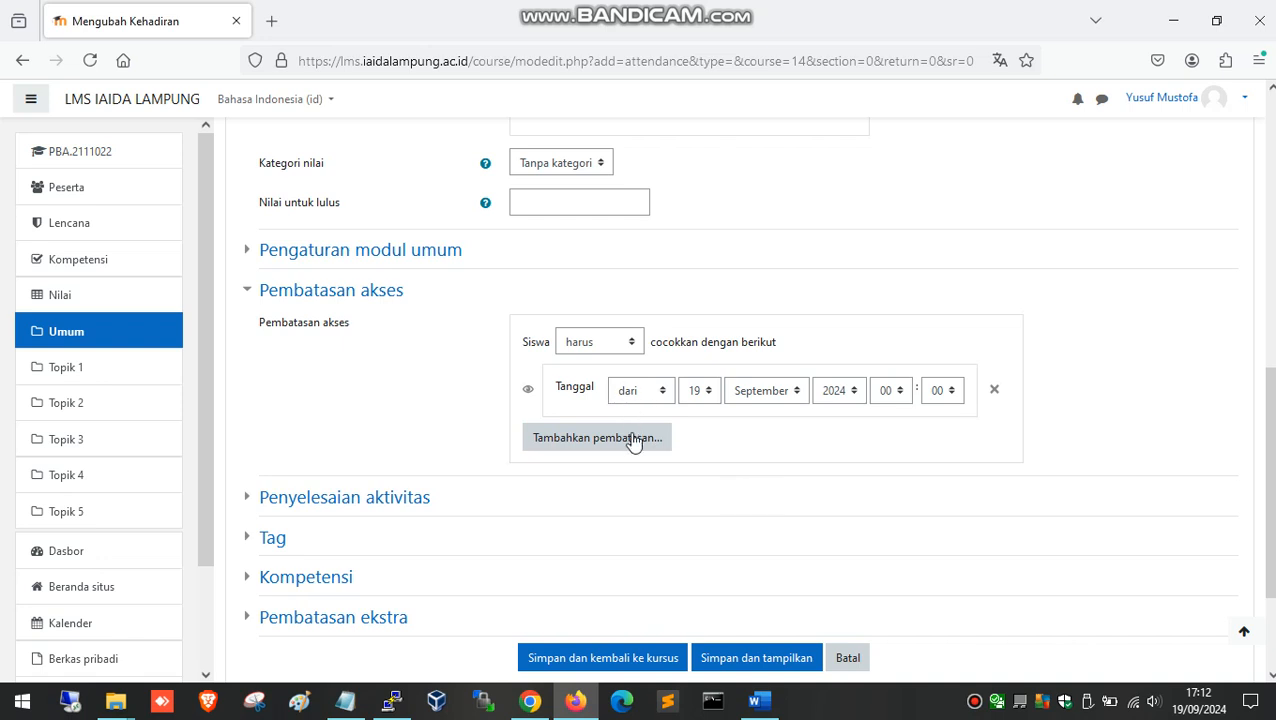
# Check the student match options in Pembatasan akses, and try adding a second Tanggal restriction before removing it.
pyautogui.click(612, 346)
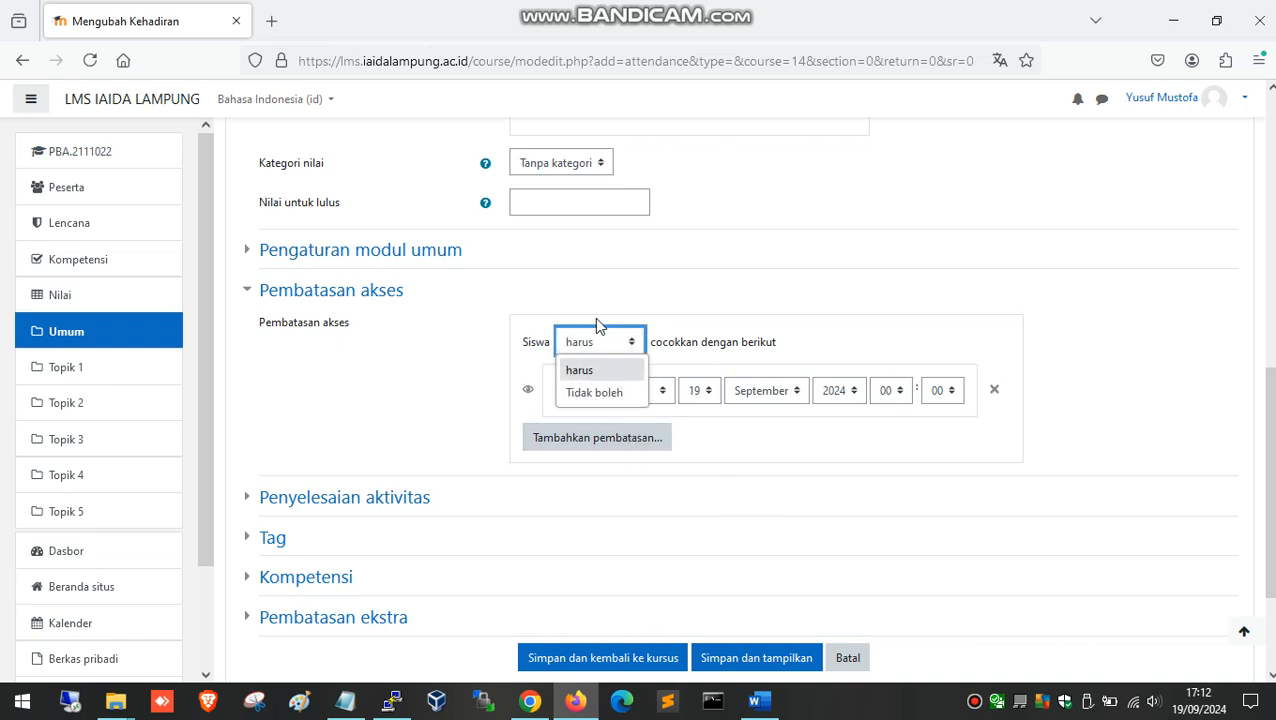
pyautogui.click(824, 342)
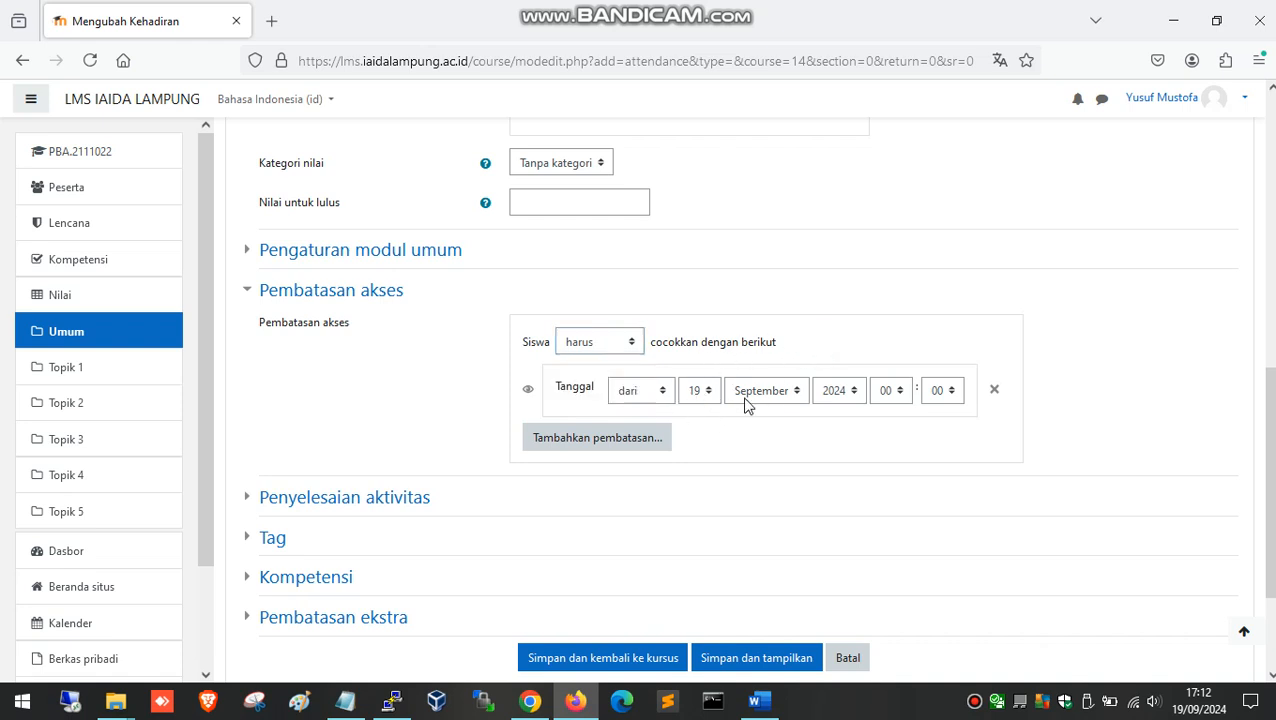
pyautogui.click(597, 441)
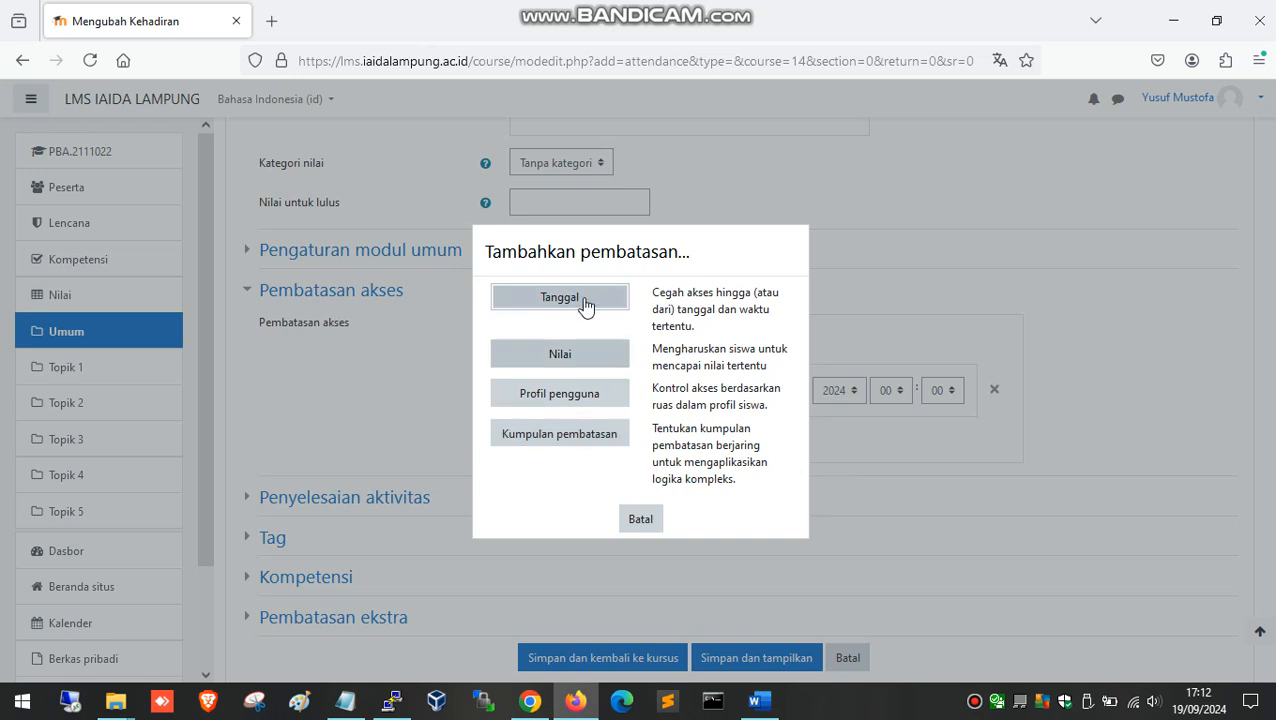
pyautogui.click(584, 303)
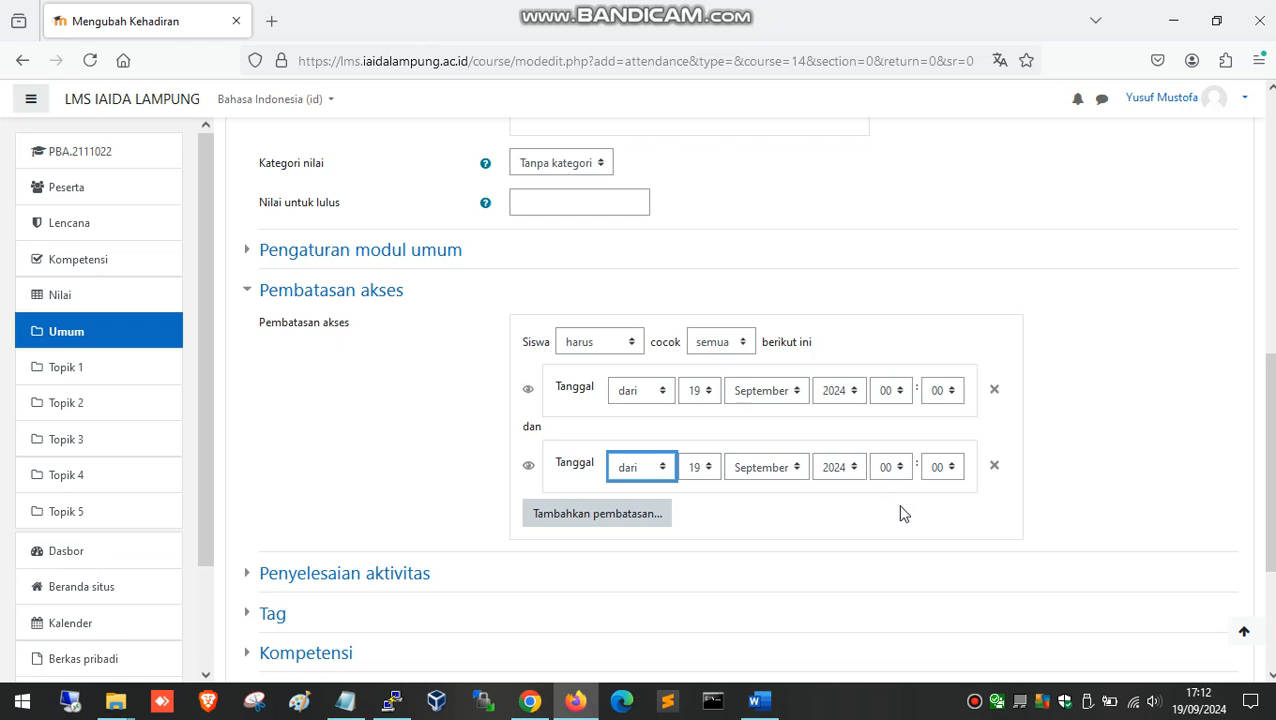
pyautogui.click(994, 465)
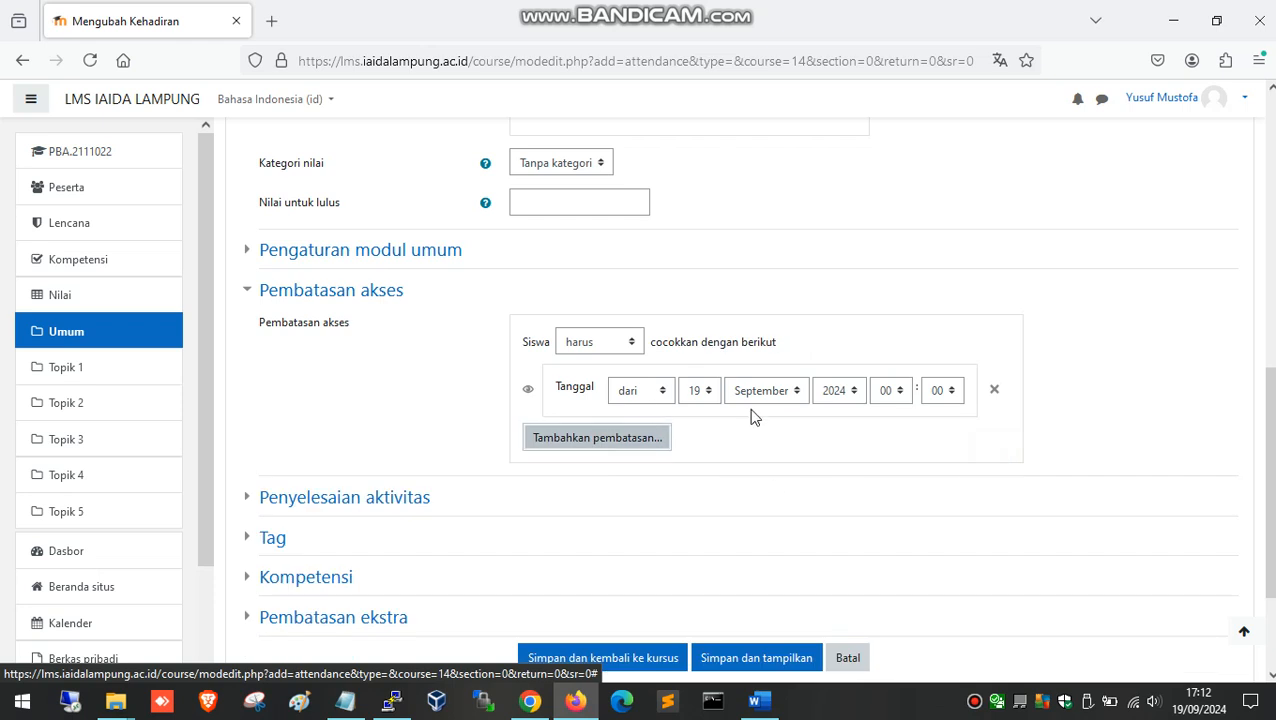
# Examine the completion tracking options under Penyelesaian aktivitas, keeping Siswa dapat menandai selesai aktivitas secara manual.
pyautogui.scroll(-1, 558, 464)
pyautogui.click(262, 420)
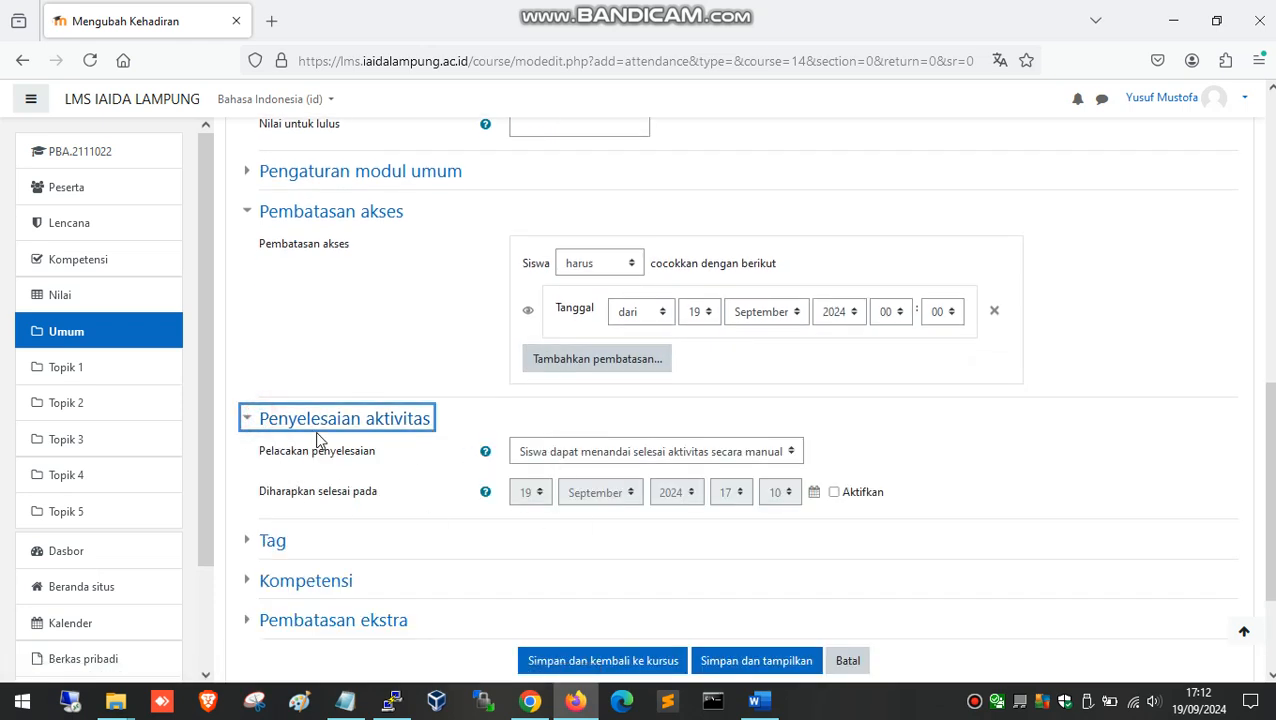
pyautogui.click(641, 451)
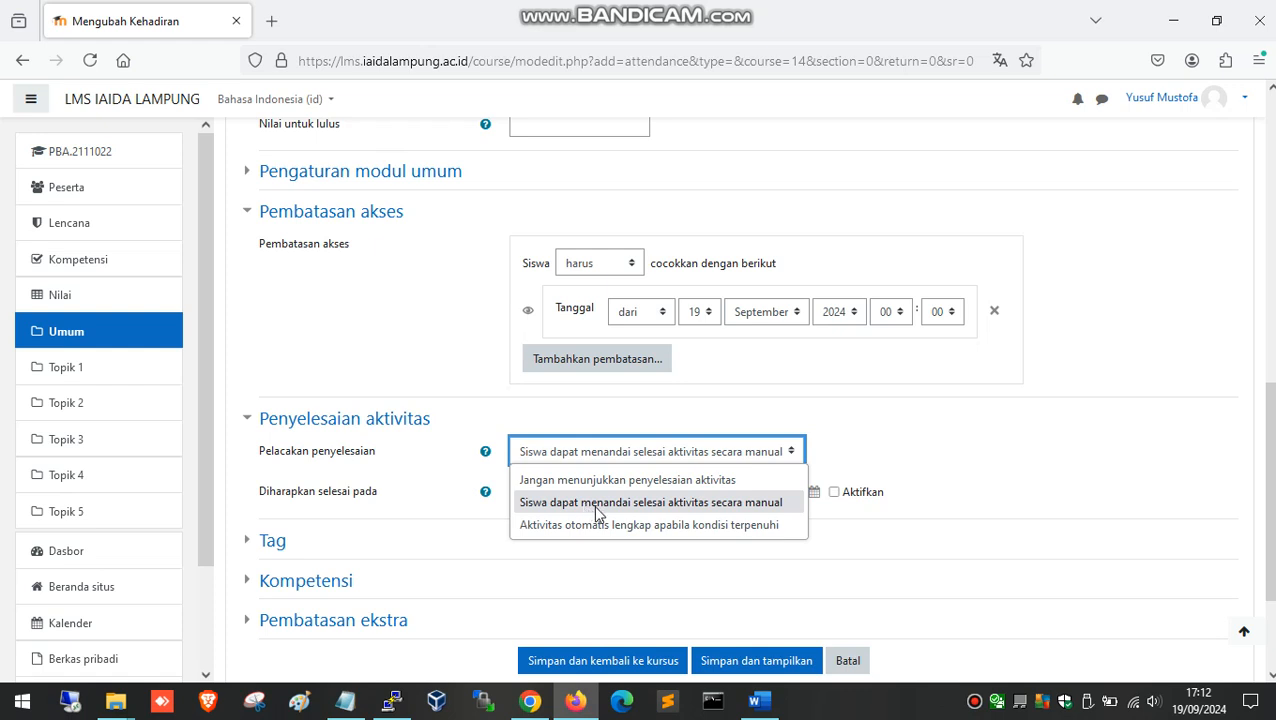
pyautogui.click(770, 503)
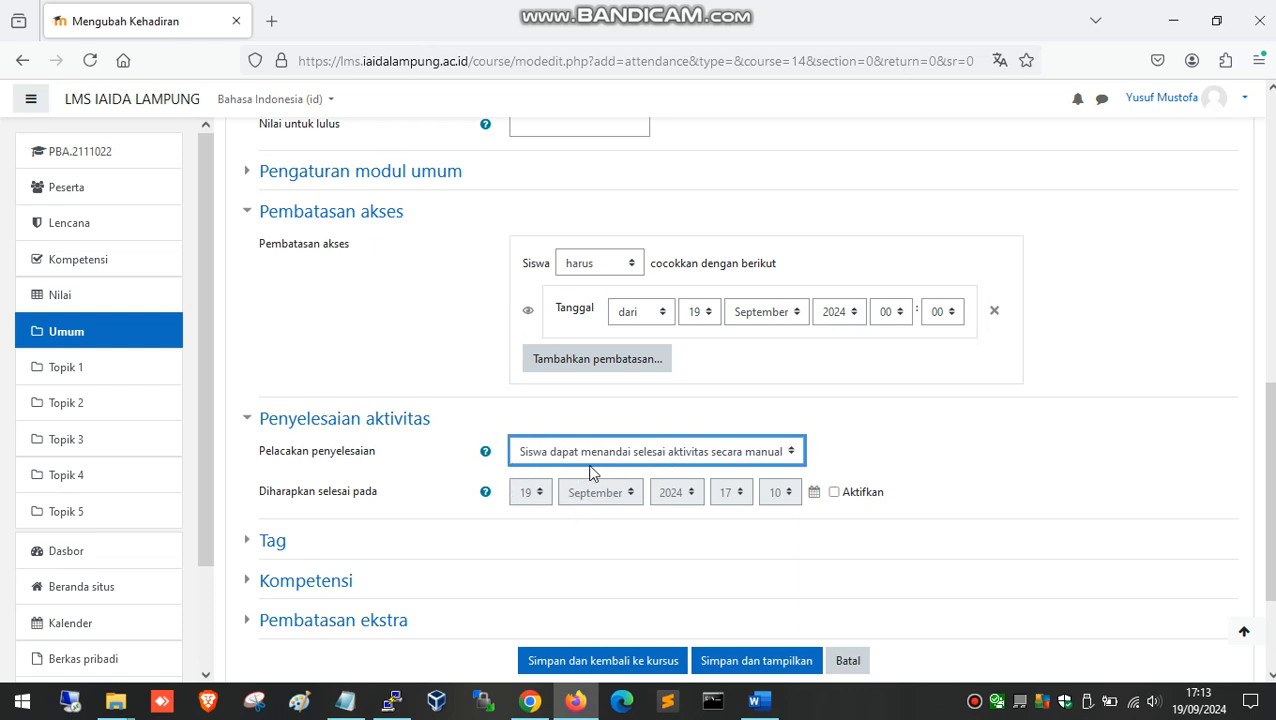
# Examine the Tag section and the course competency options under Kompetensi.
pyautogui.scroll(-1, 517, 510)
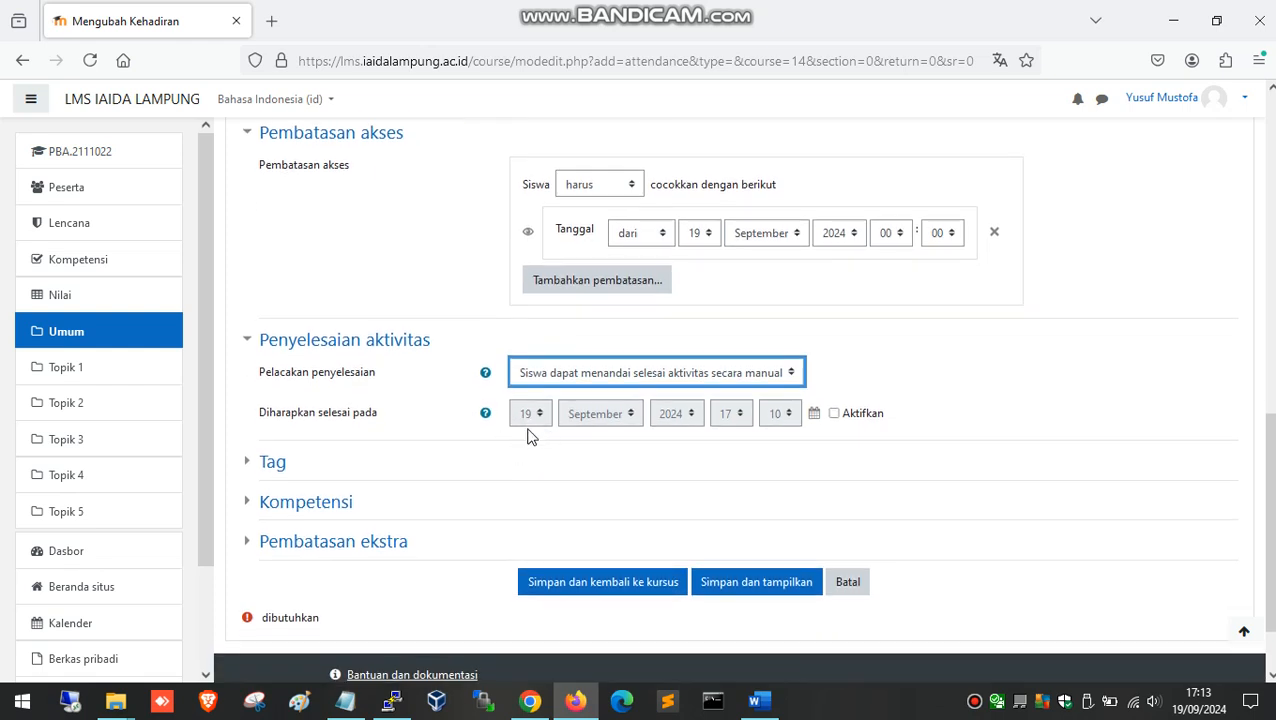
pyautogui.click(249, 463)
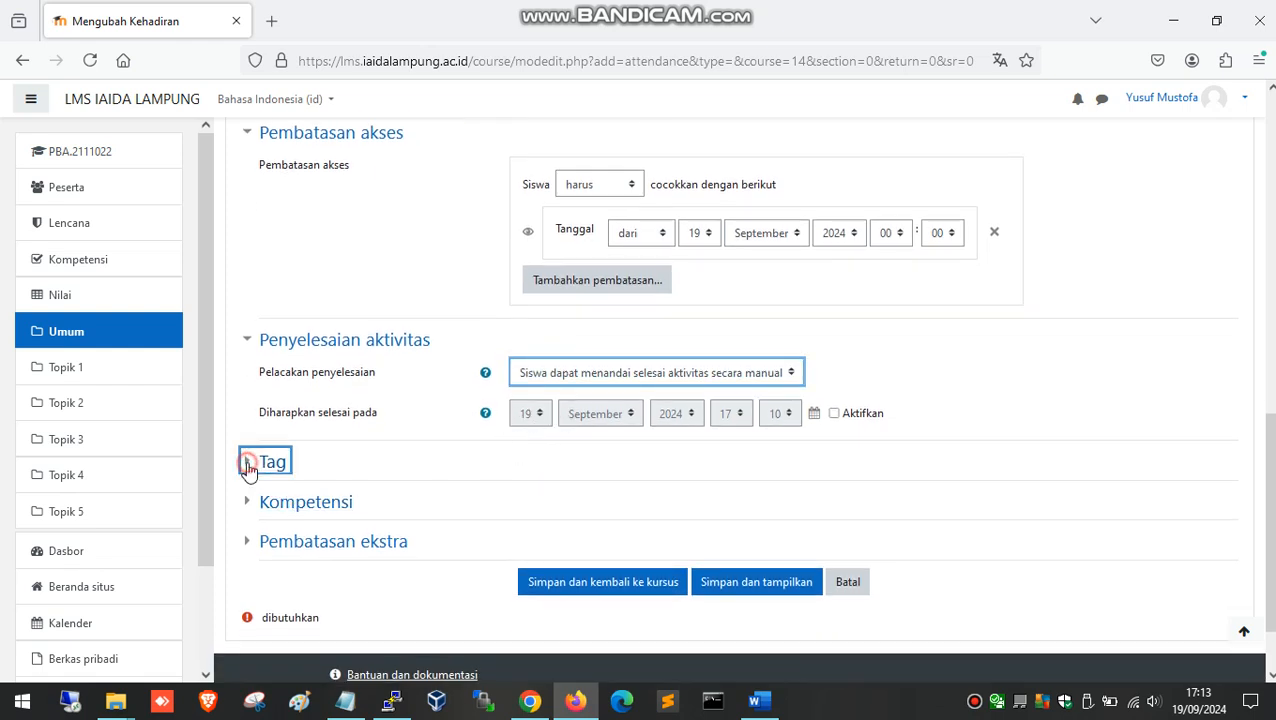
pyautogui.click(253, 466)
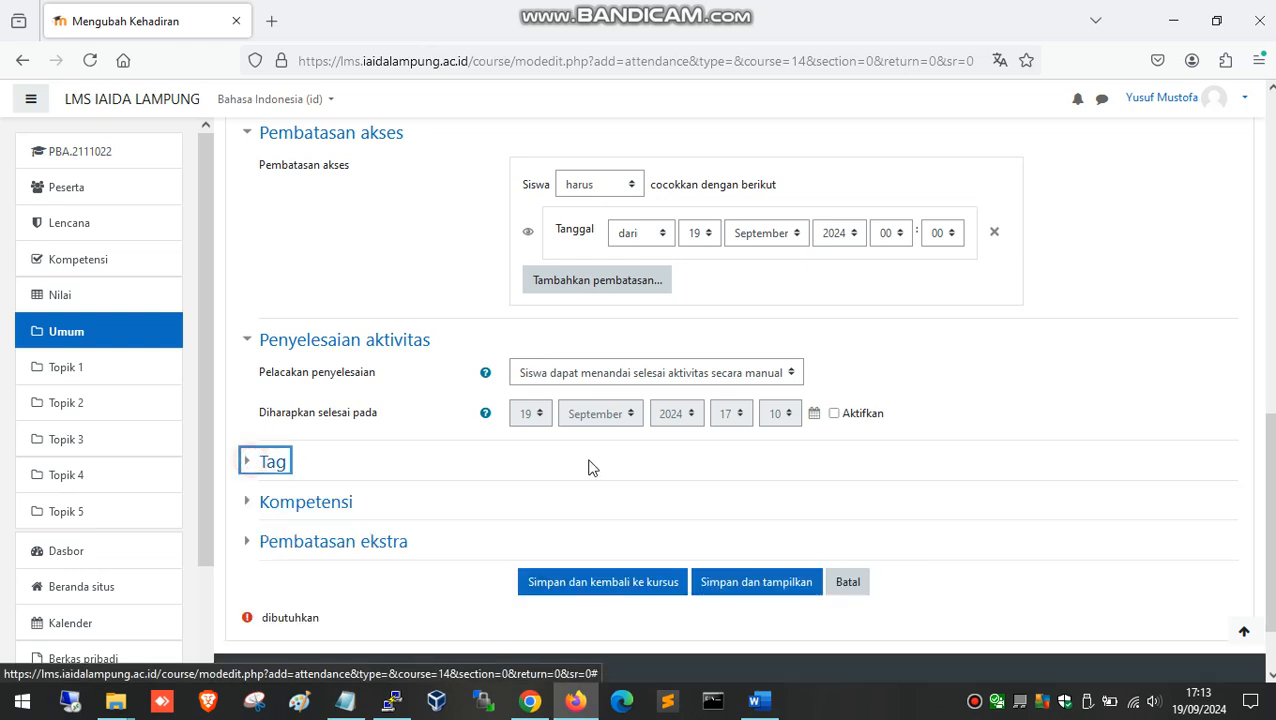
pyautogui.scroll(-1, 421, 484)
pyautogui.click(290, 418)
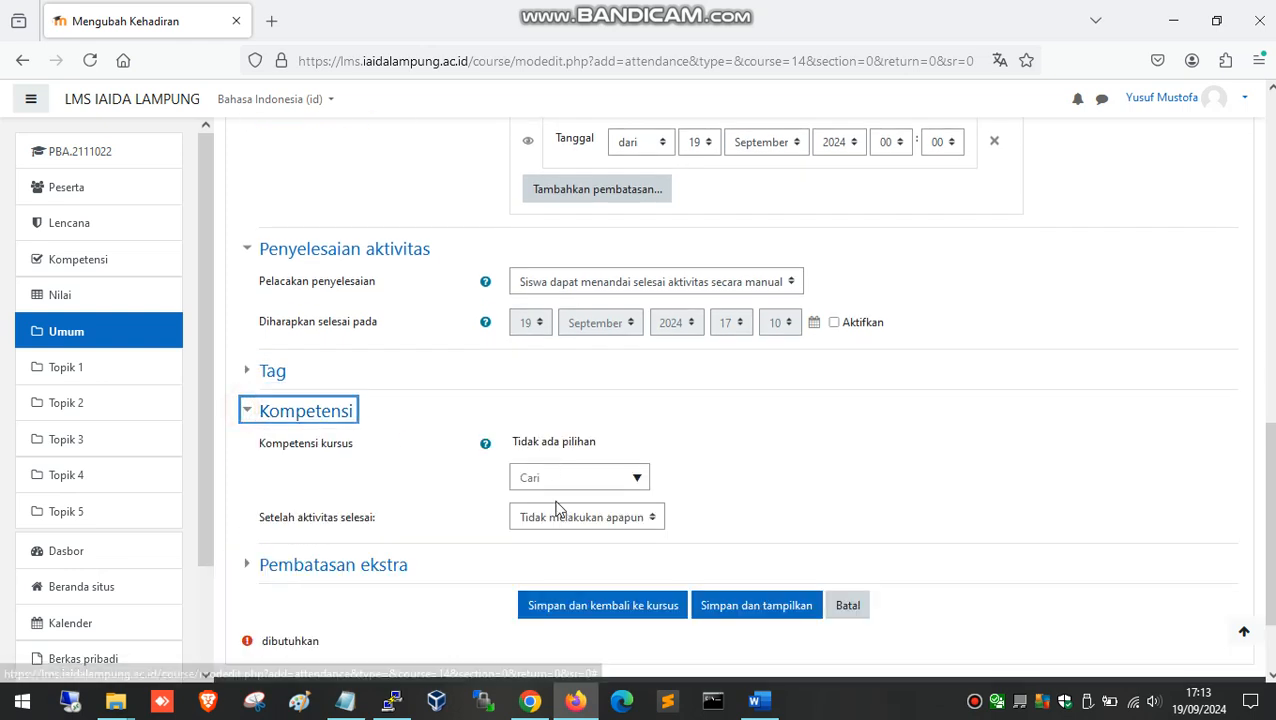
pyautogui.click(636, 479)
pyautogui.click(643, 480)
pyautogui.click(782, 433)
pyautogui.click(640, 479)
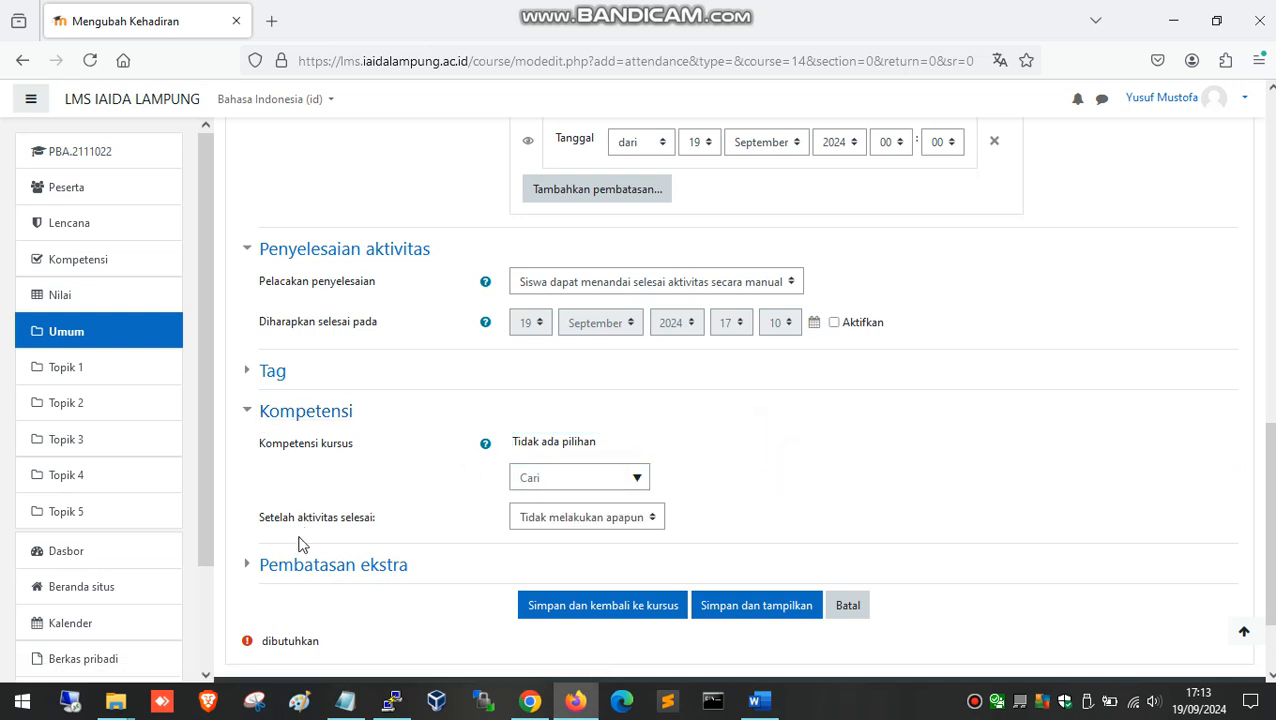
# Save the Kehadiran activity, return to the course page and check the availability date listed under the activity.
pyautogui.click(255, 565)
pyautogui.scroll(-3, 560, 510)
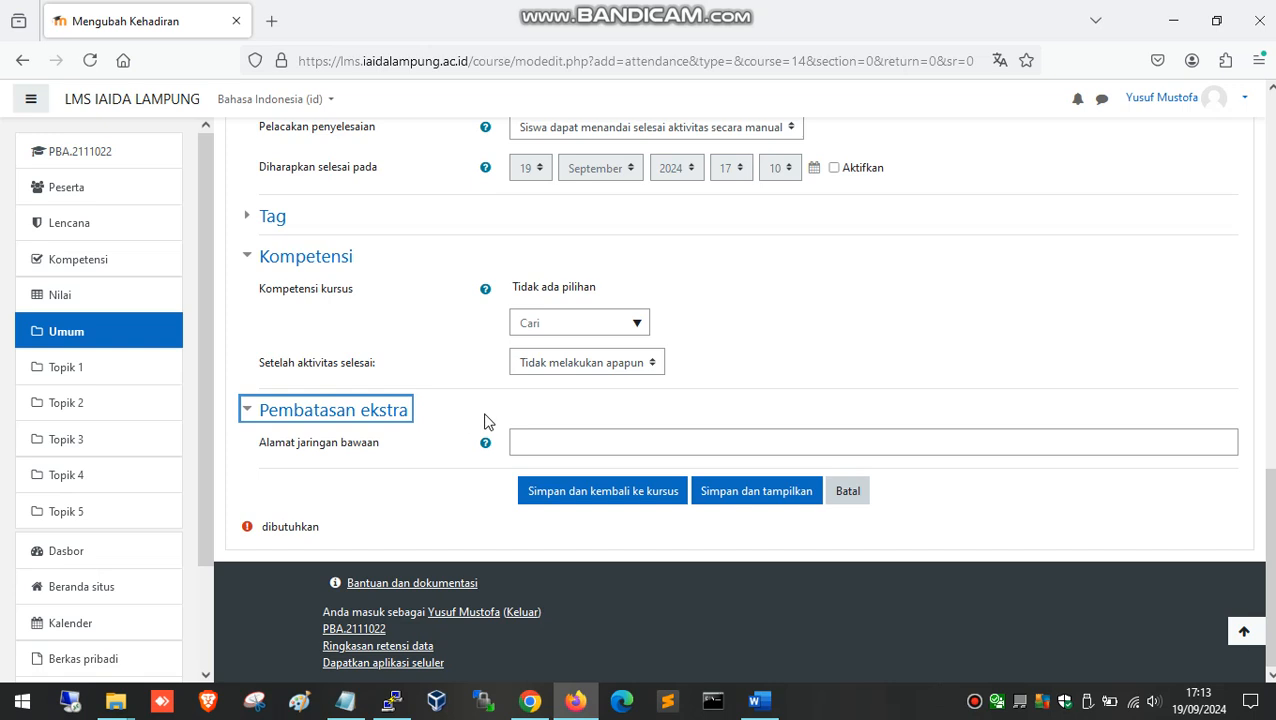
pyautogui.click(578, 502)
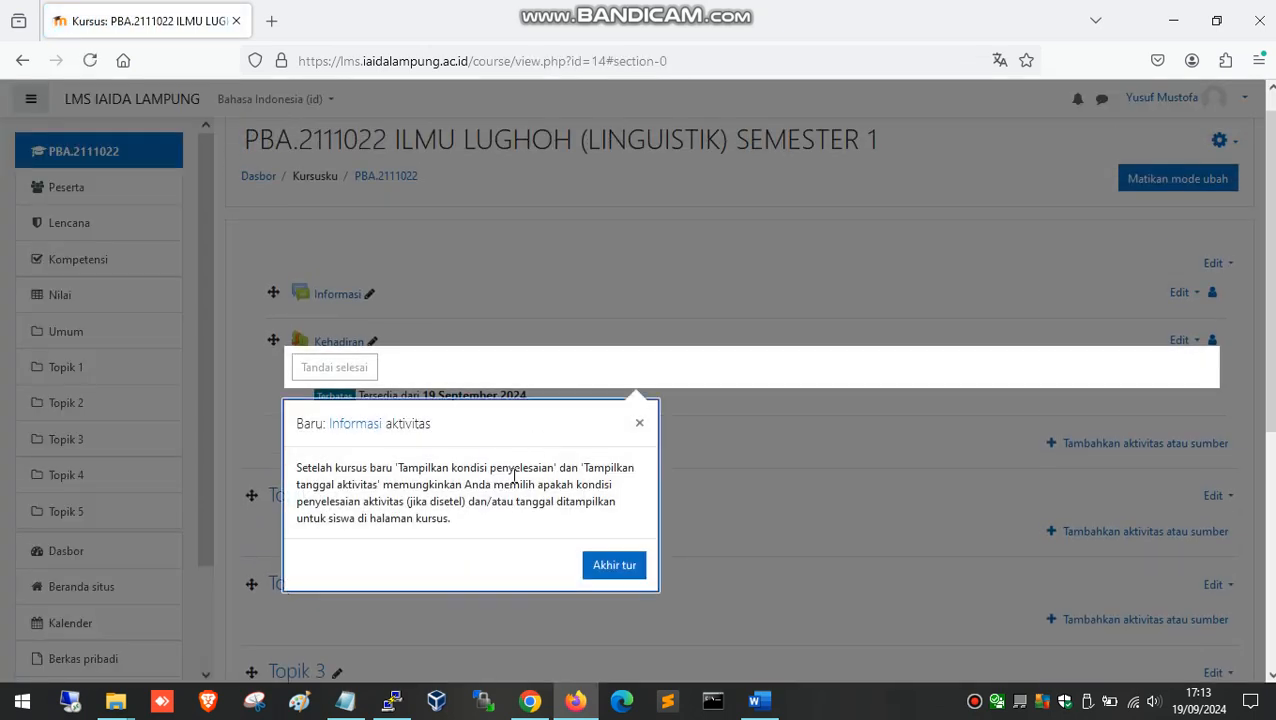
pyautogui.click(608, 566)
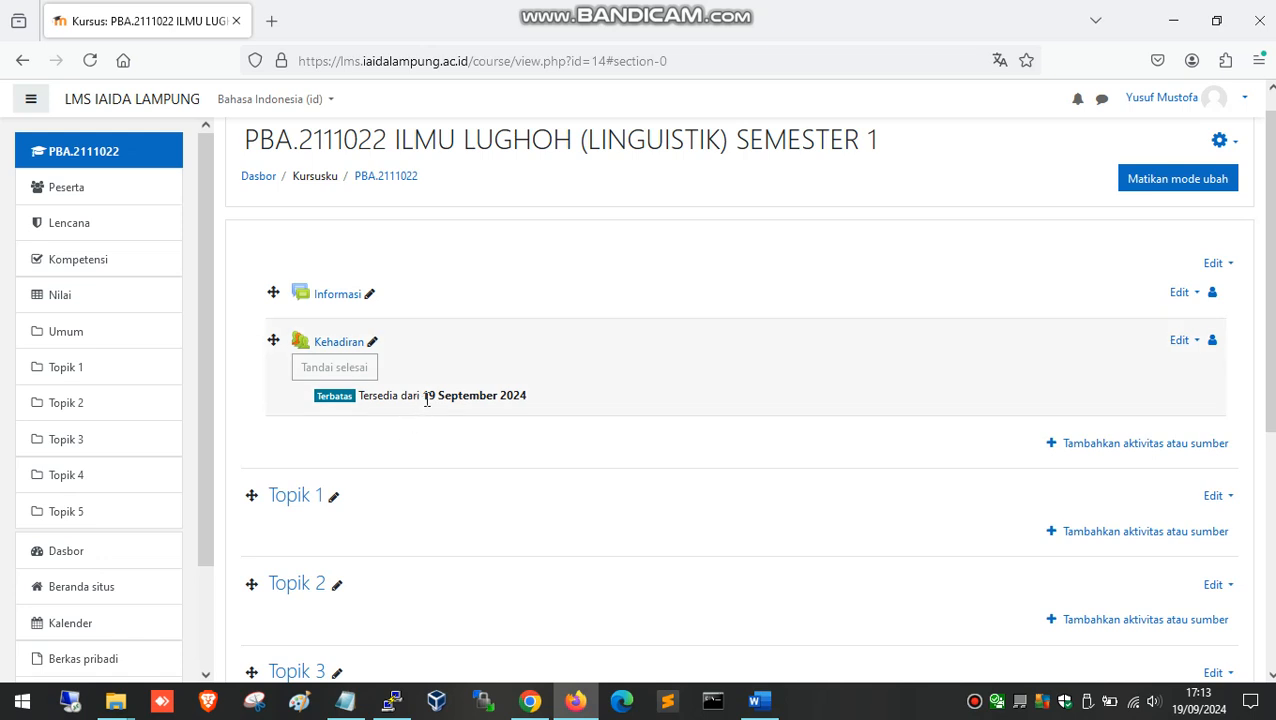
pyautogui.moveTo(424, 398); pyautogui.dragTo(519, 399)
pyautogui.click(539, 403)
pyautogui.moveTo(426, 396); pyautogui.dragTo(535, 400)
pyautogui.click(469, 420)
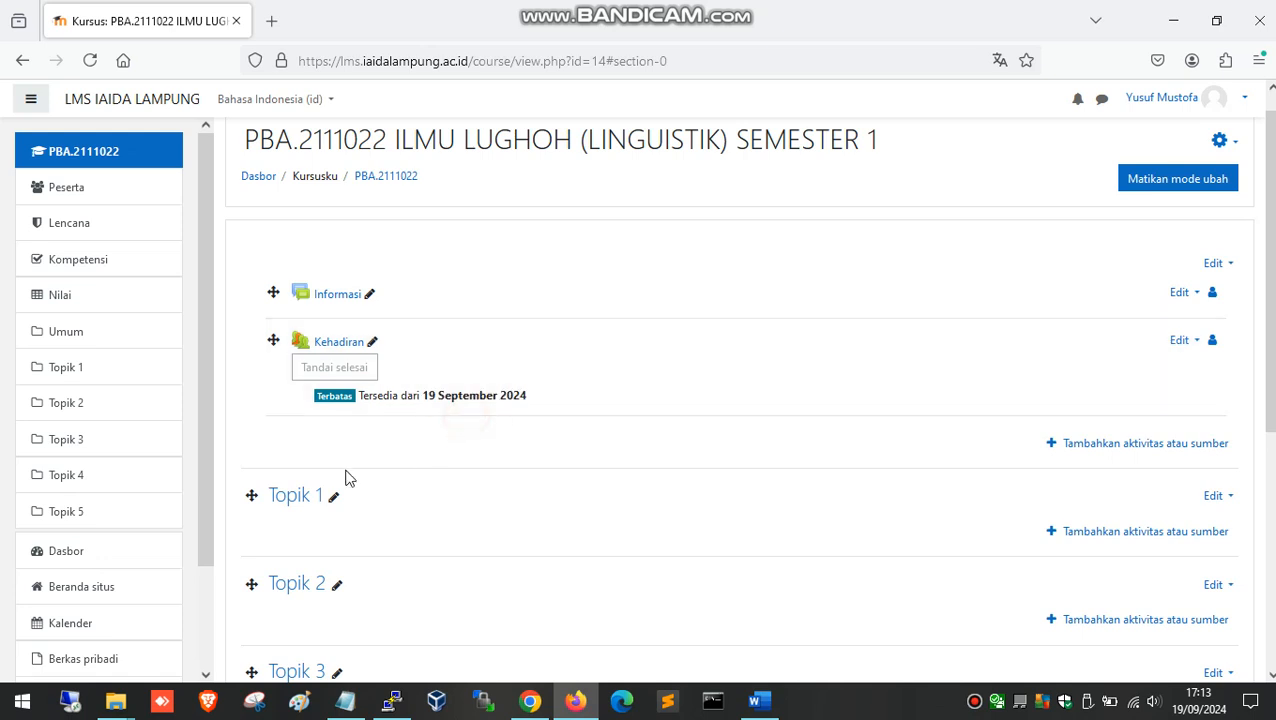
# Rename the Topik 1 section as "Pertemuan 1".
pyautogui.scroll(-2, 367, 470)
pyautogui.scroll(-2, 345, 467)
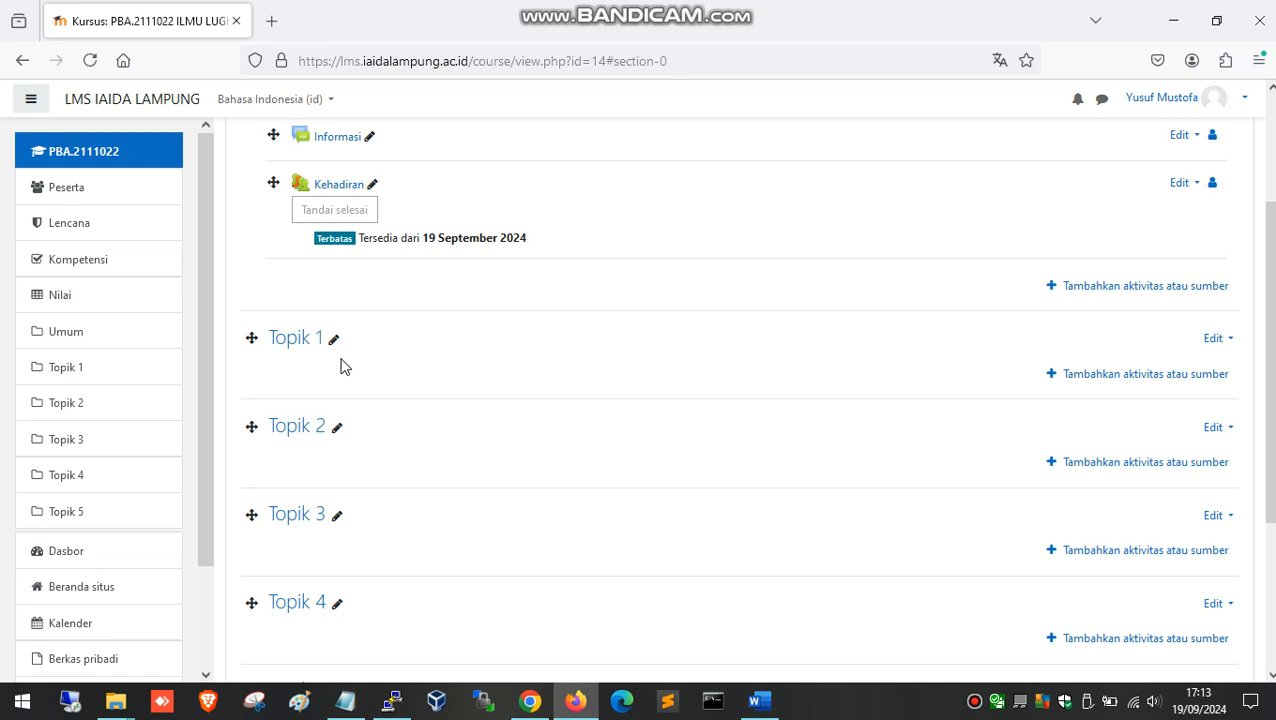
pyautogui.click(333, 339)
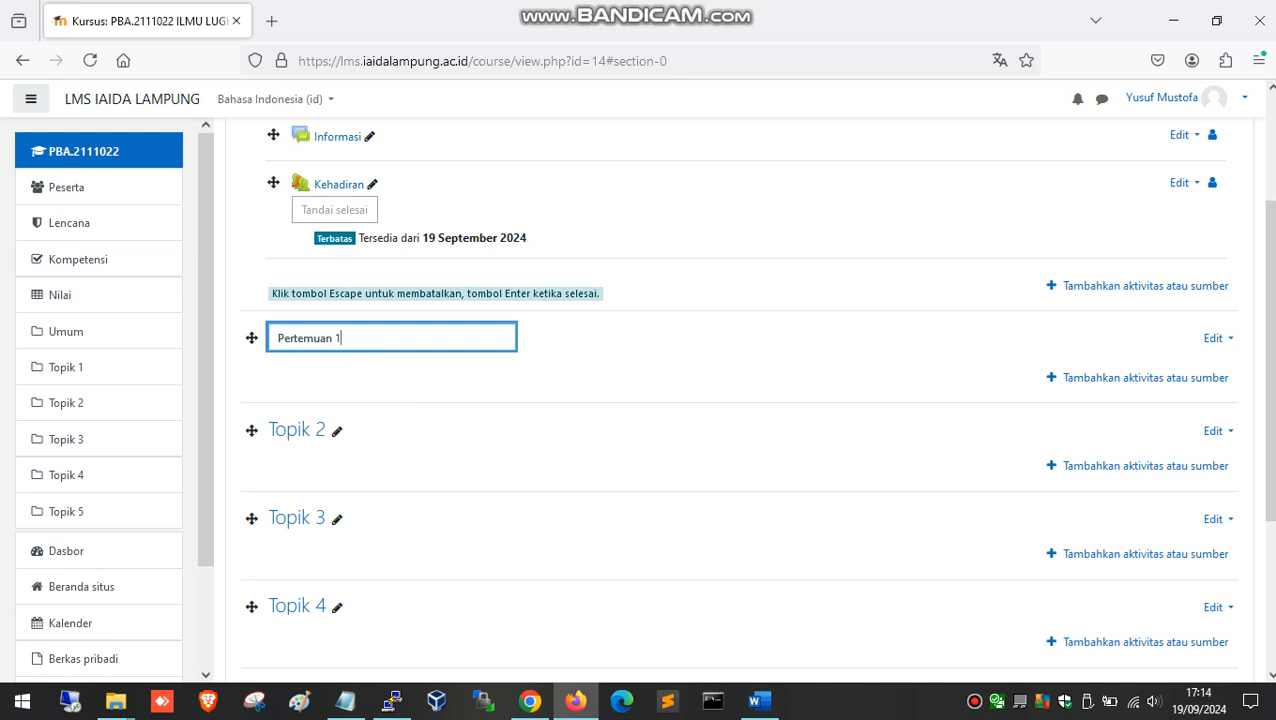
pyautogui.write('Pertemuan 1')
pyautogui.press('Return')
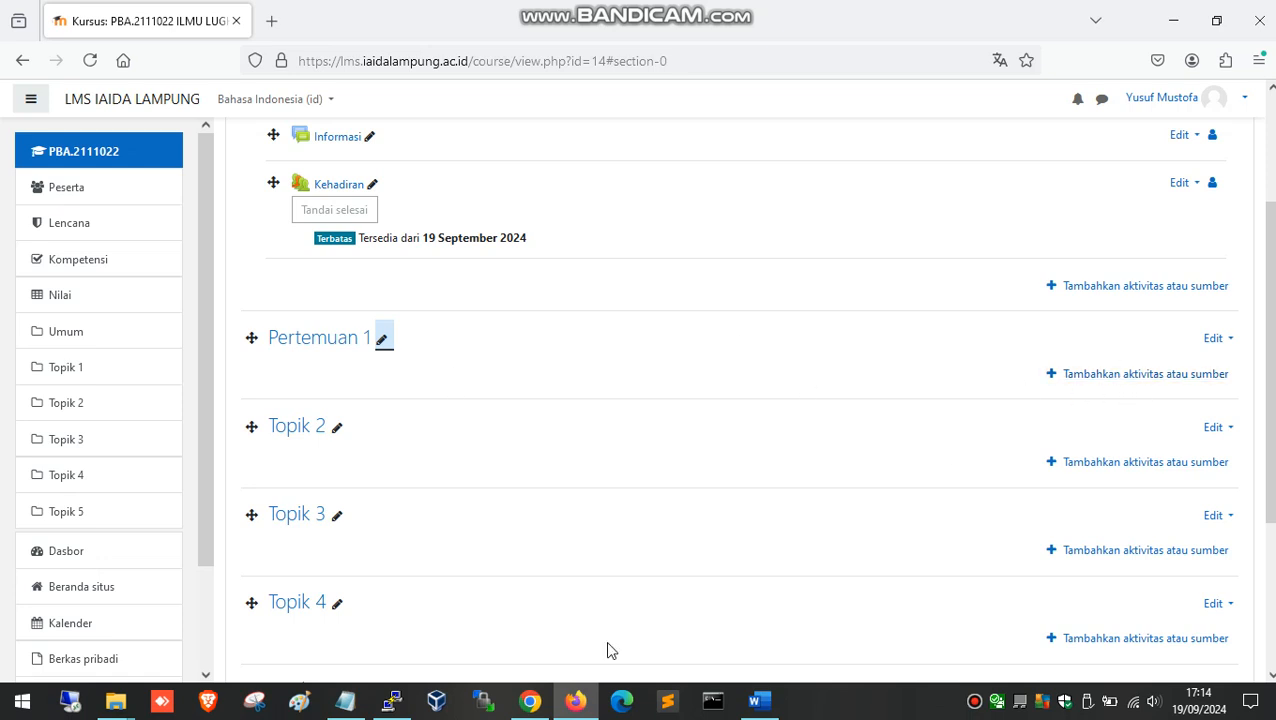
# Switch to Chrome and copy the title "Orientasi Mata Kuliah" from Pertemuan 1 of the PSIKOLOGI PENDIDIKAN course.
pyautogui.click(530, 700)
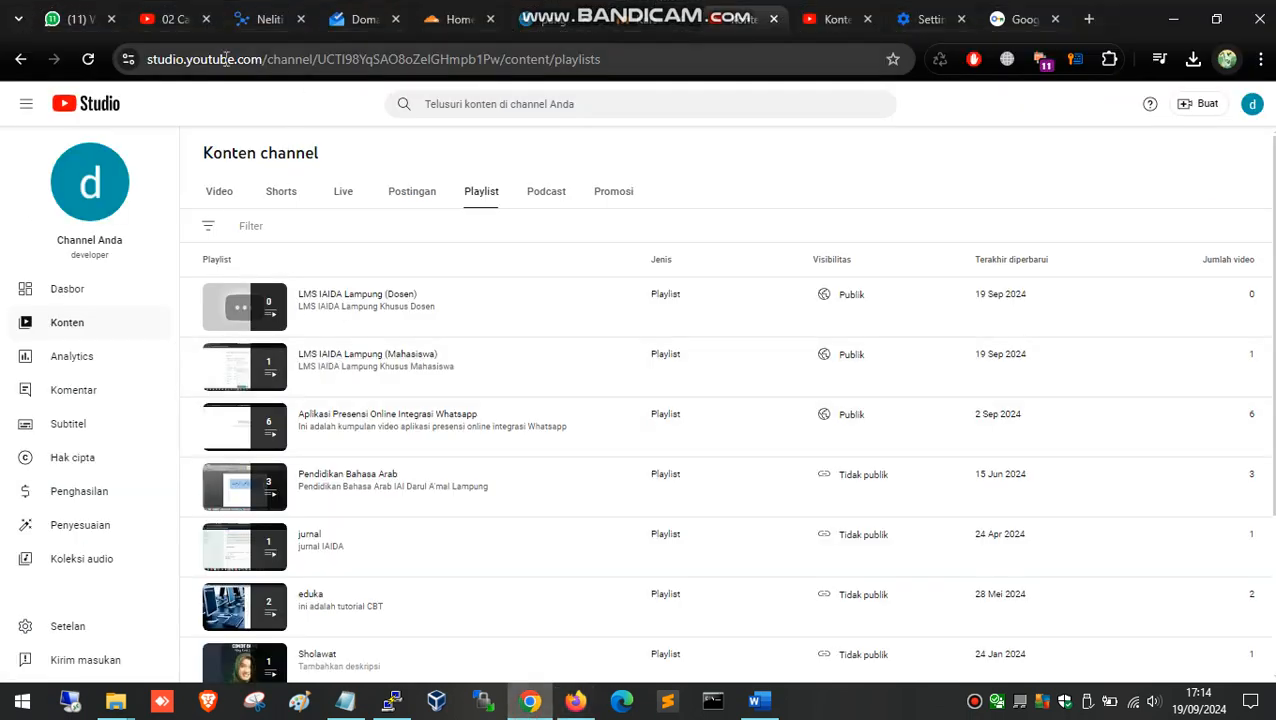
pyautogui.click(656, 25)
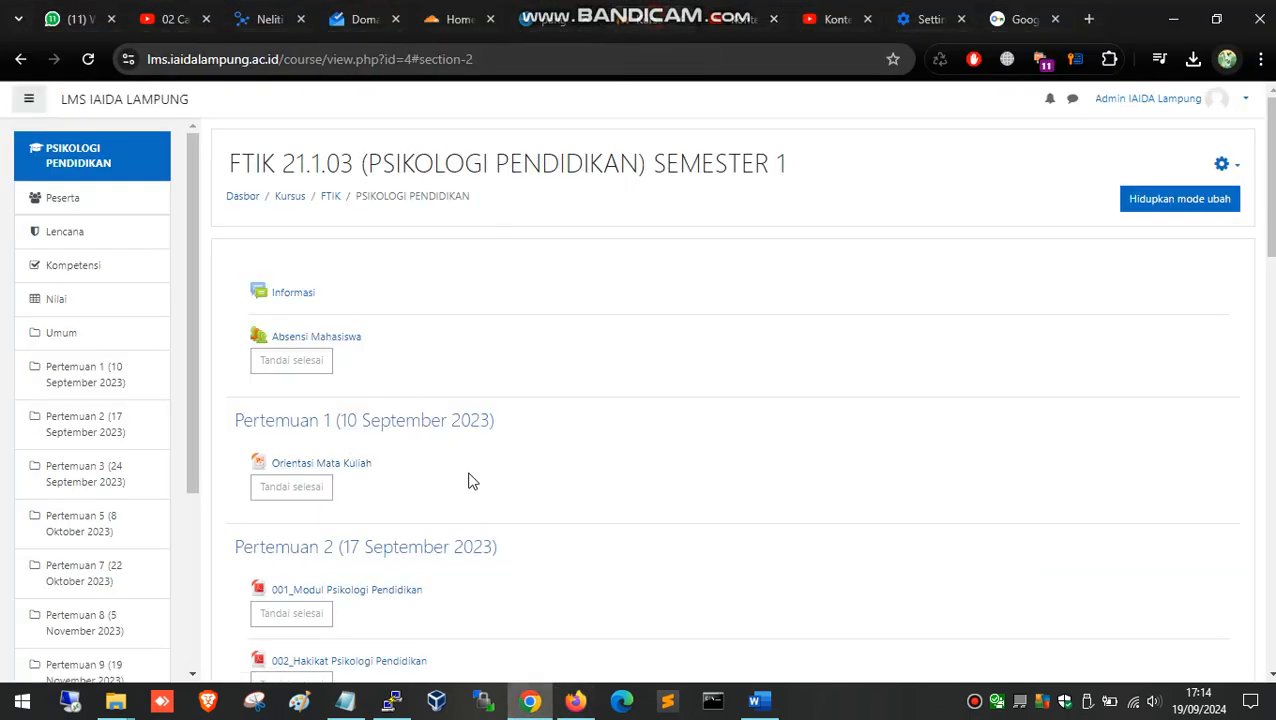
pyautogui.scroll(-1, 467, 478)
pyautogui.moveTo(387, 370); pyautogui.dragTo(268, 372)
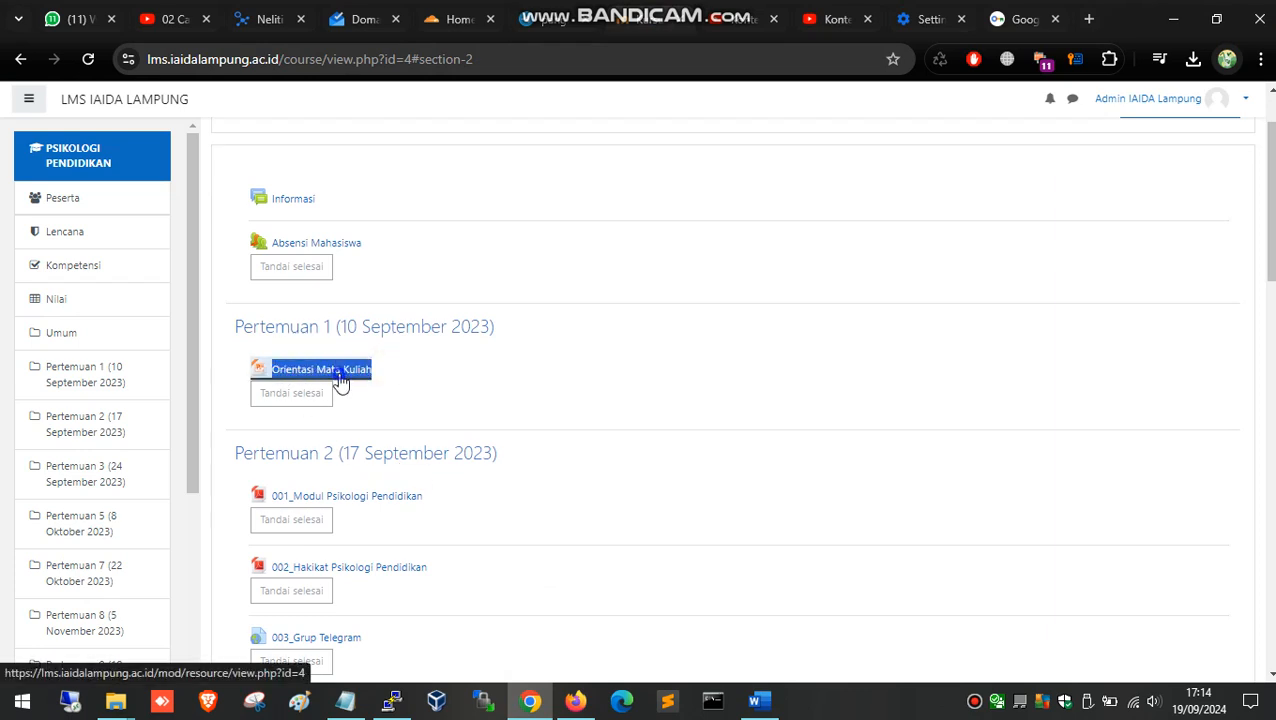
pyautogui.rightClick(336, 380)
pyautogui.click(400, 219)
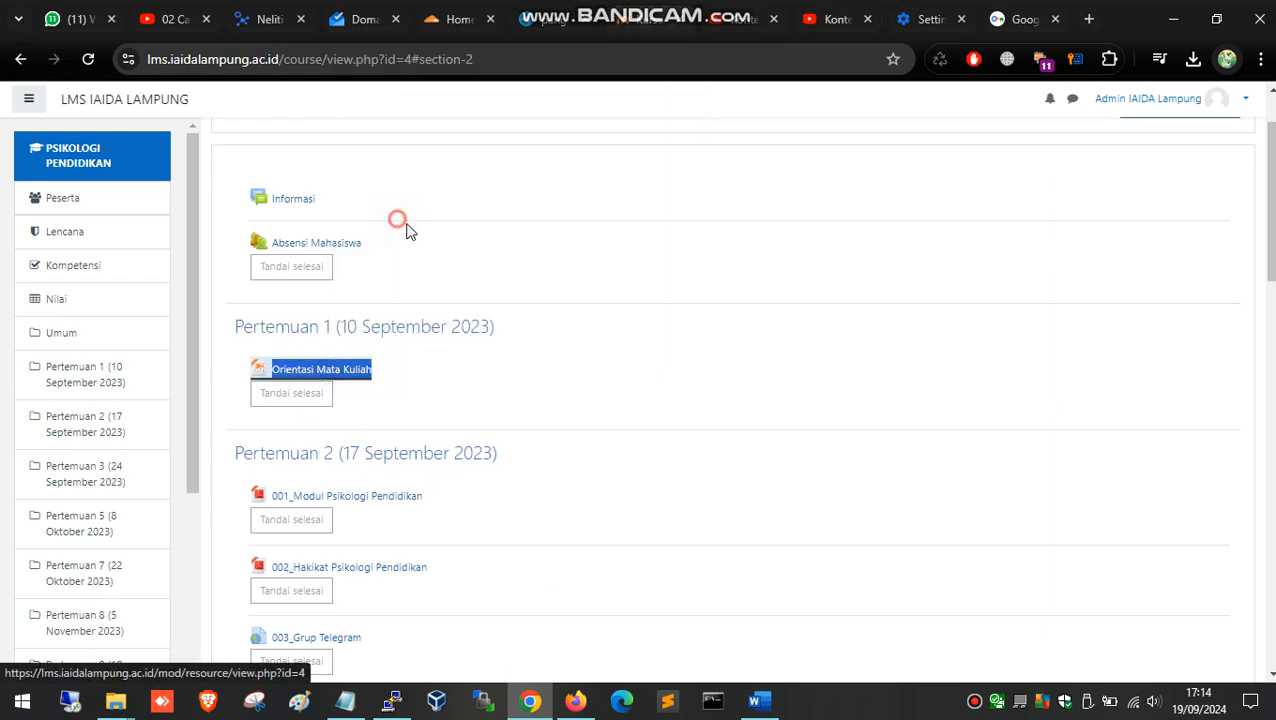
# Back in Firefox, add a Berkas resource to Pertemuan 1 and name it "Orientasi Mata Kuliah".
pyautogui.click(575, 700)
pyautogui.click(1139, 378)
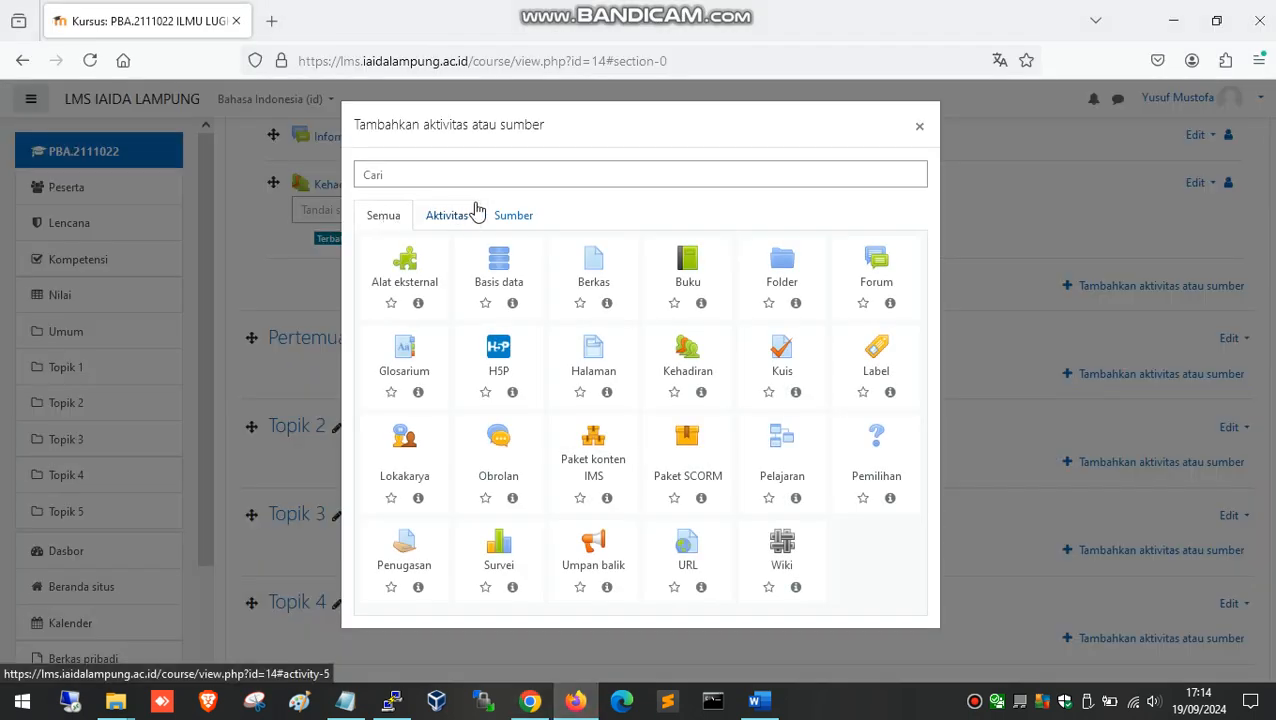
pyautogui.click(516, 217)
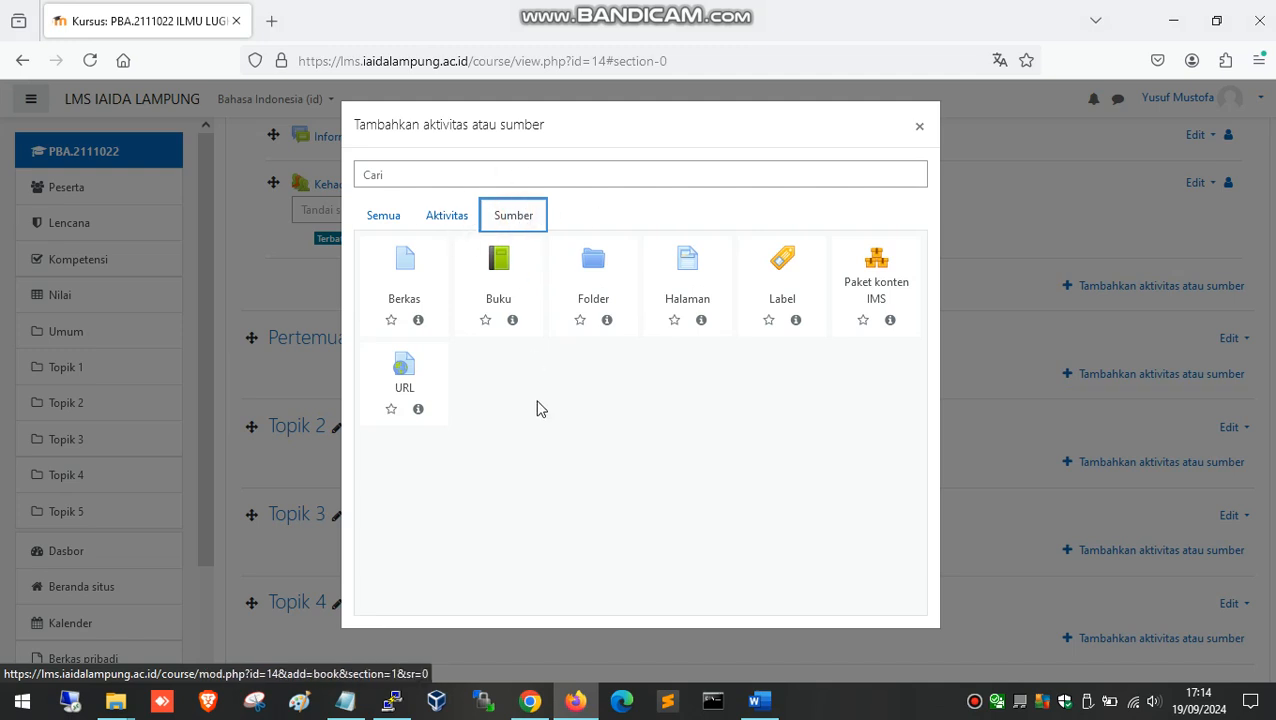
pyautogui.click(401, 265)
pyautogui.click(535, 352)
pyautogui.hotkey('ctrl', 'v')
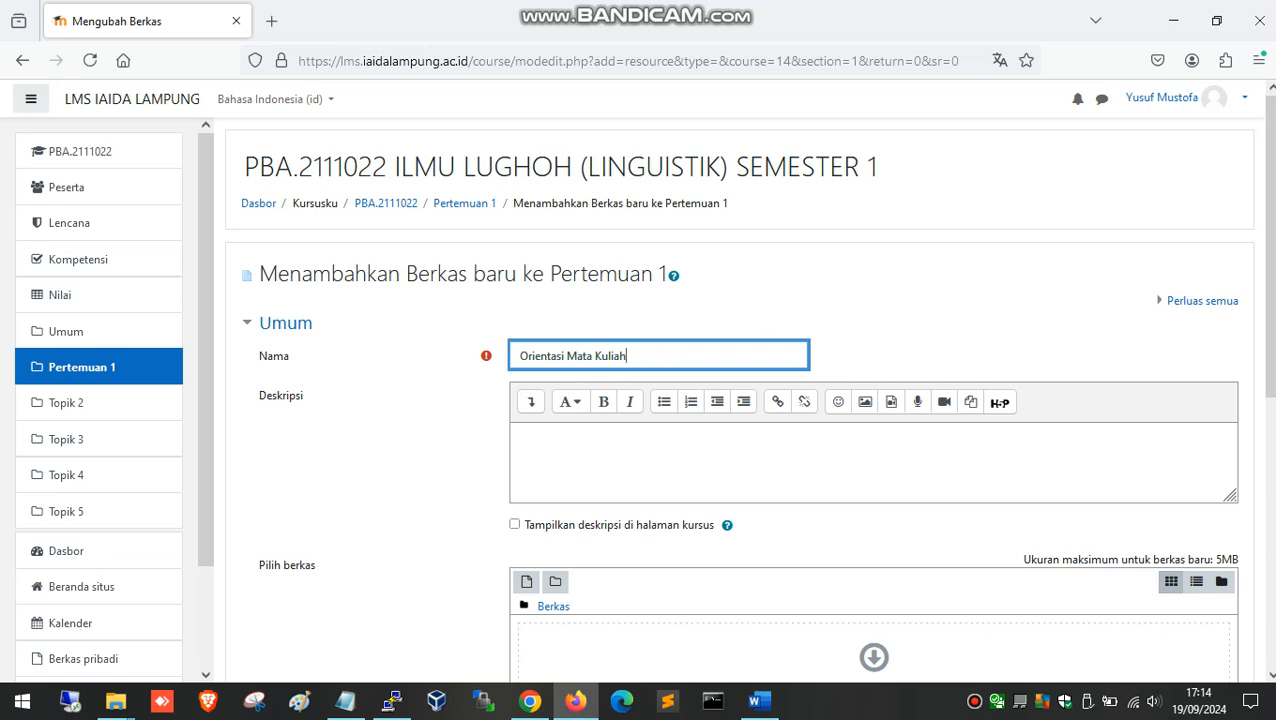
# Attach "Modul Mata Kuliah Ilmu Lughoh Semester 1.pdf" from the MAKUL folder to the resource, and save it back to the course.
pyautogui.scroll(-4, 630, 345)
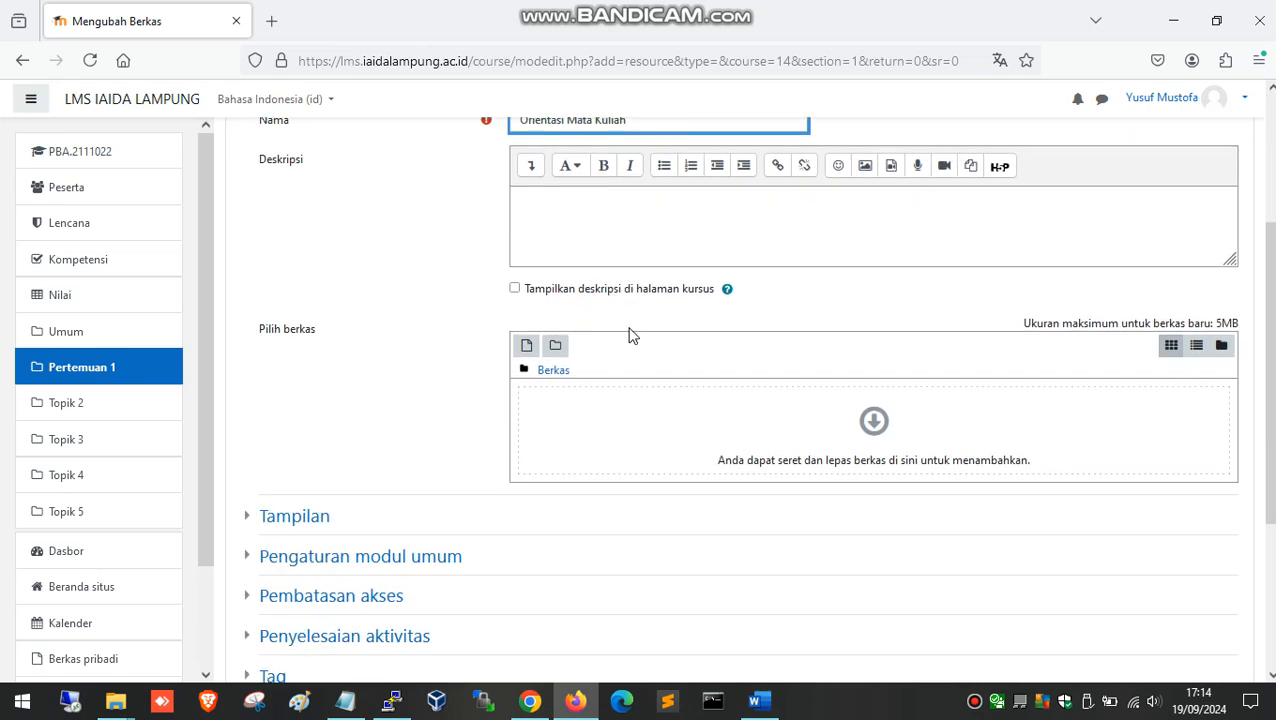
pyautogui.click(594, 409)
pyautogui.click(950, 203)
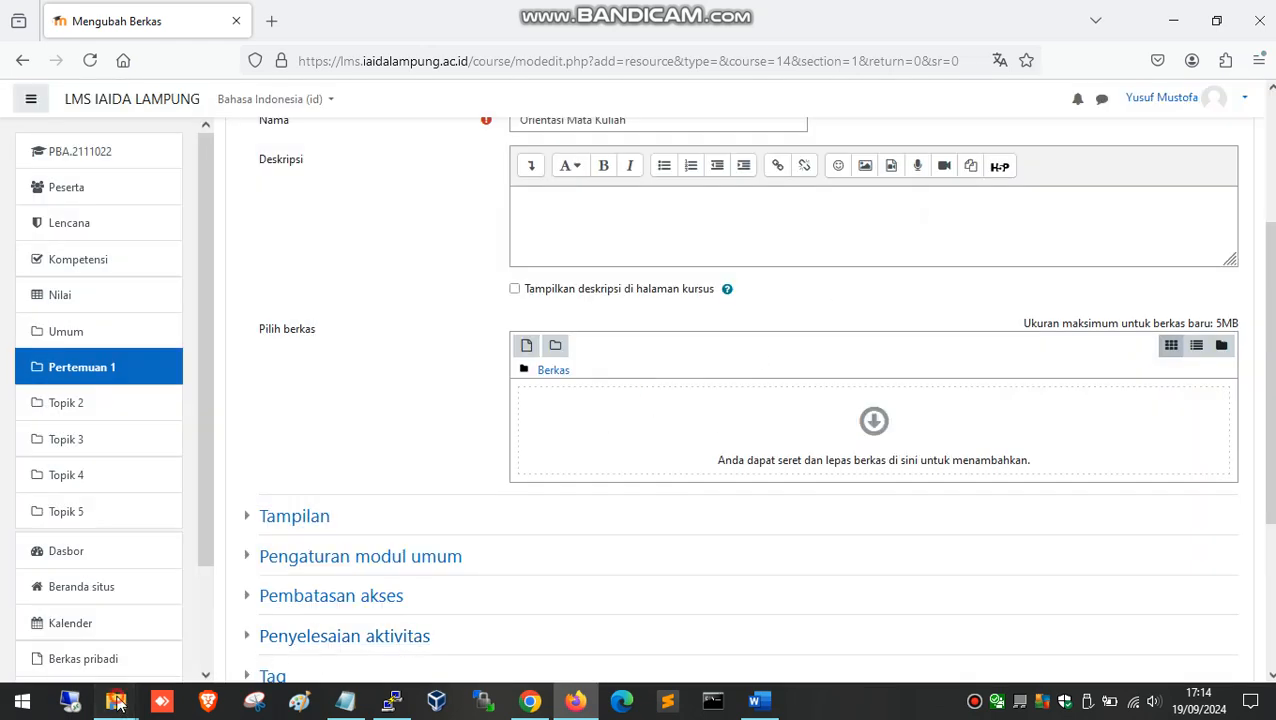
pyautogui.moveTo(118, 698)
pyautogui.click(265, 615)
pyautogui.moveTo(645, 22); pyautogui.dragTo(353, 211)
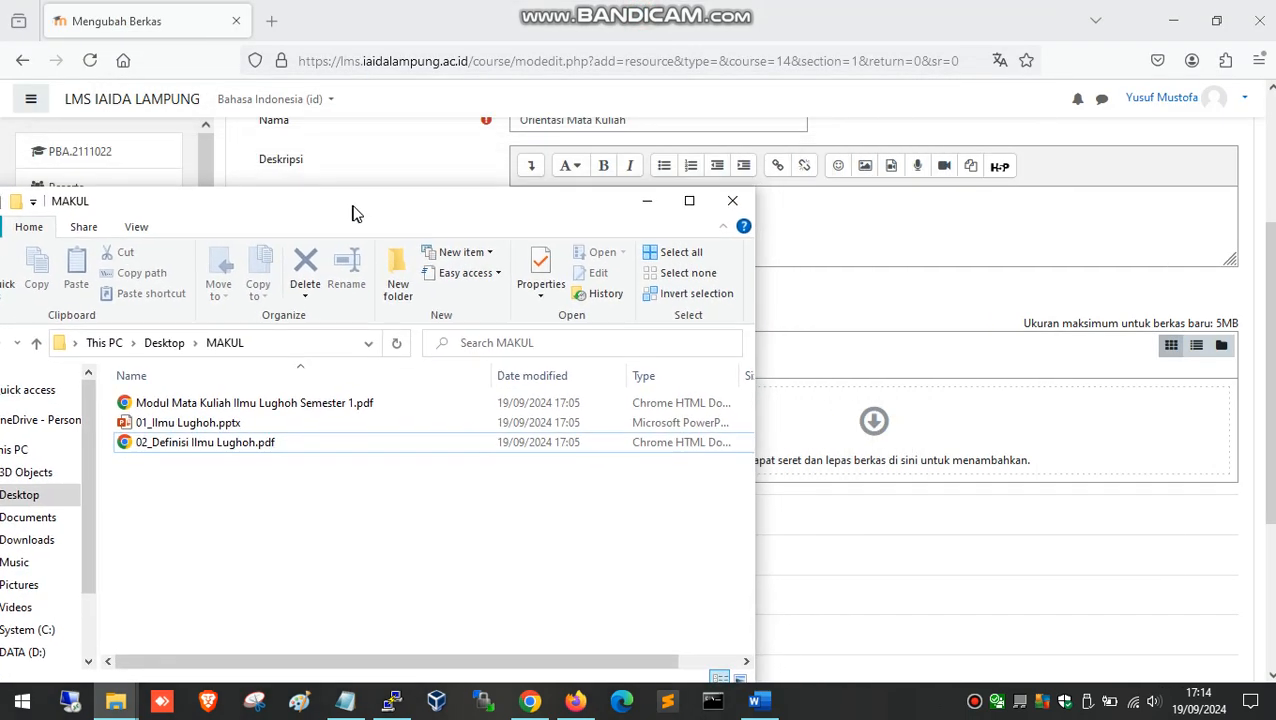
pyautogui.click(288, 408)
pyautogui.moveTo(421, 410); pyautogui.dragTo(880, 425)
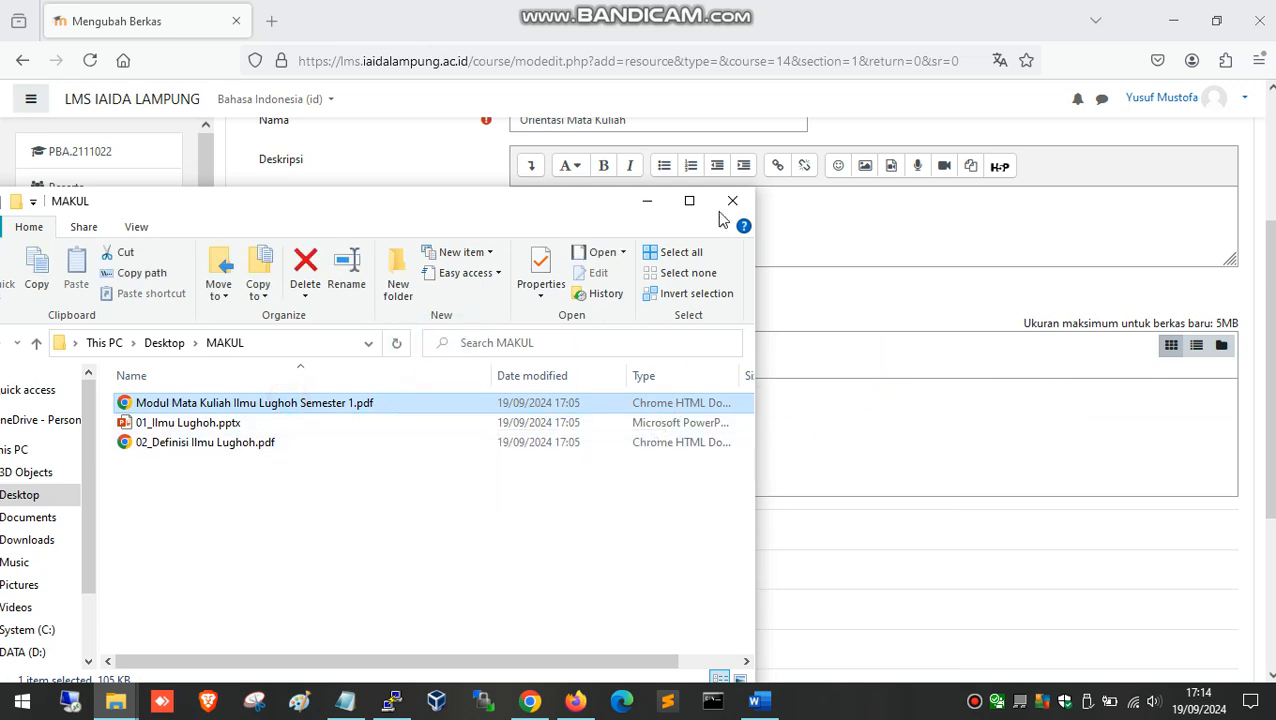
pyautogui.click(646, 201)
pyautogui.scroll(-3, 624, 462)
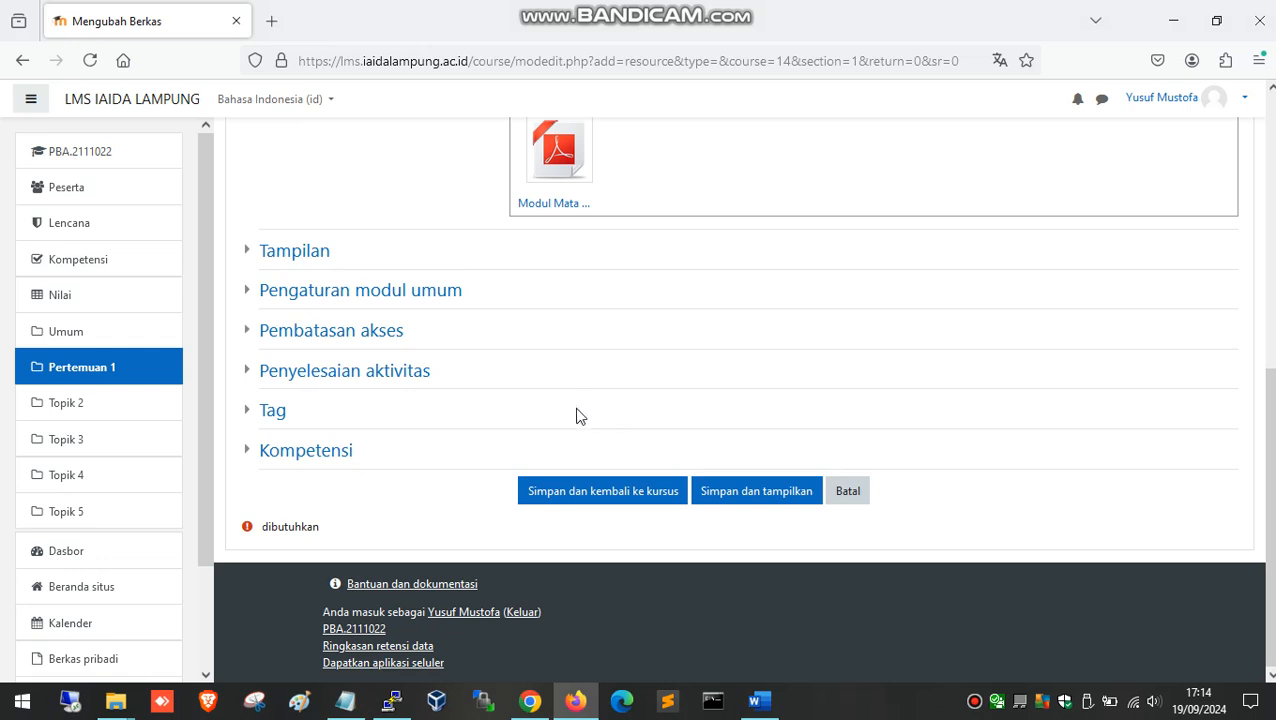
pyautogui.click(562, 492)
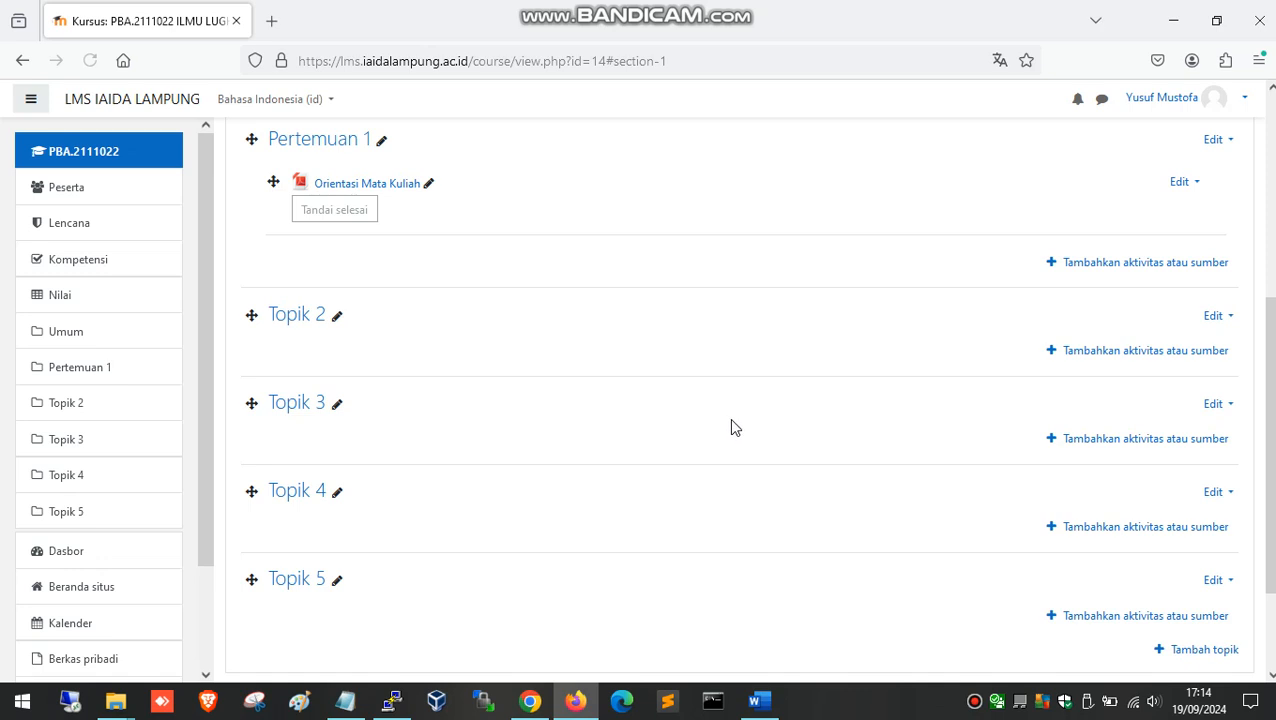
# Rename the Topik 2 section as "Pertemuan 2".
pyautogui.scroll(3, 433, 375)
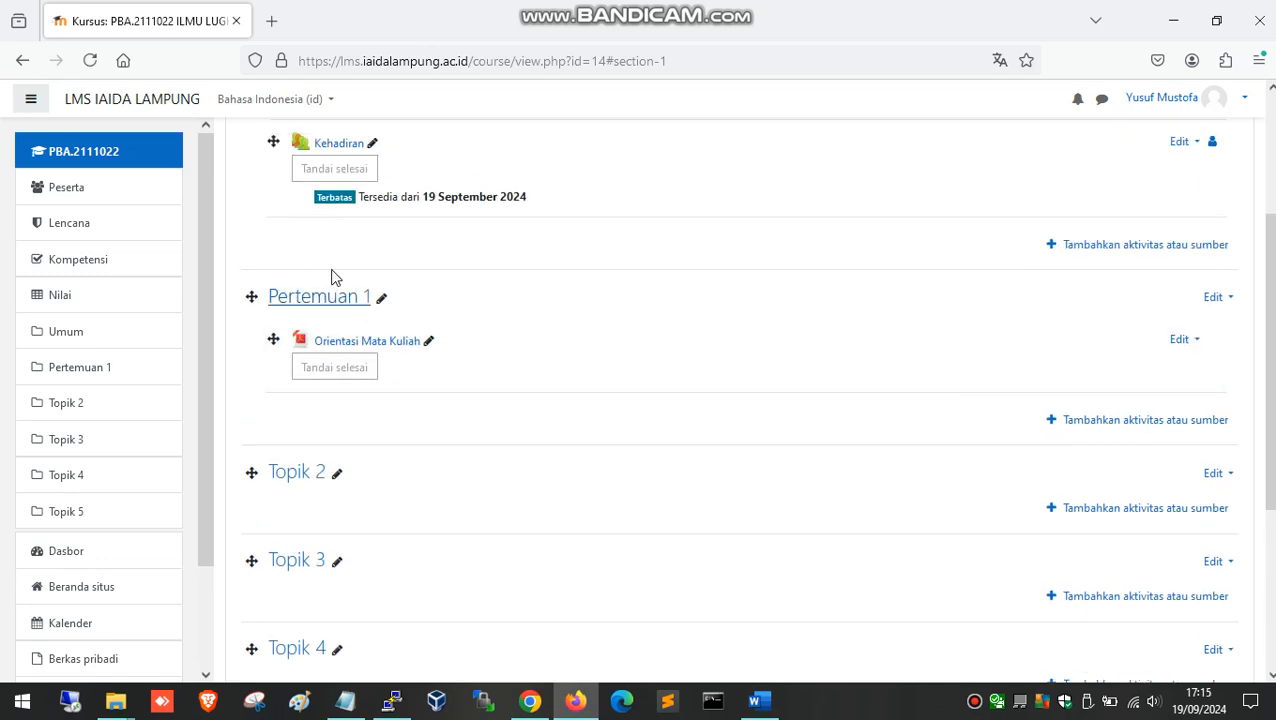
pyautogui.click(337, 477)
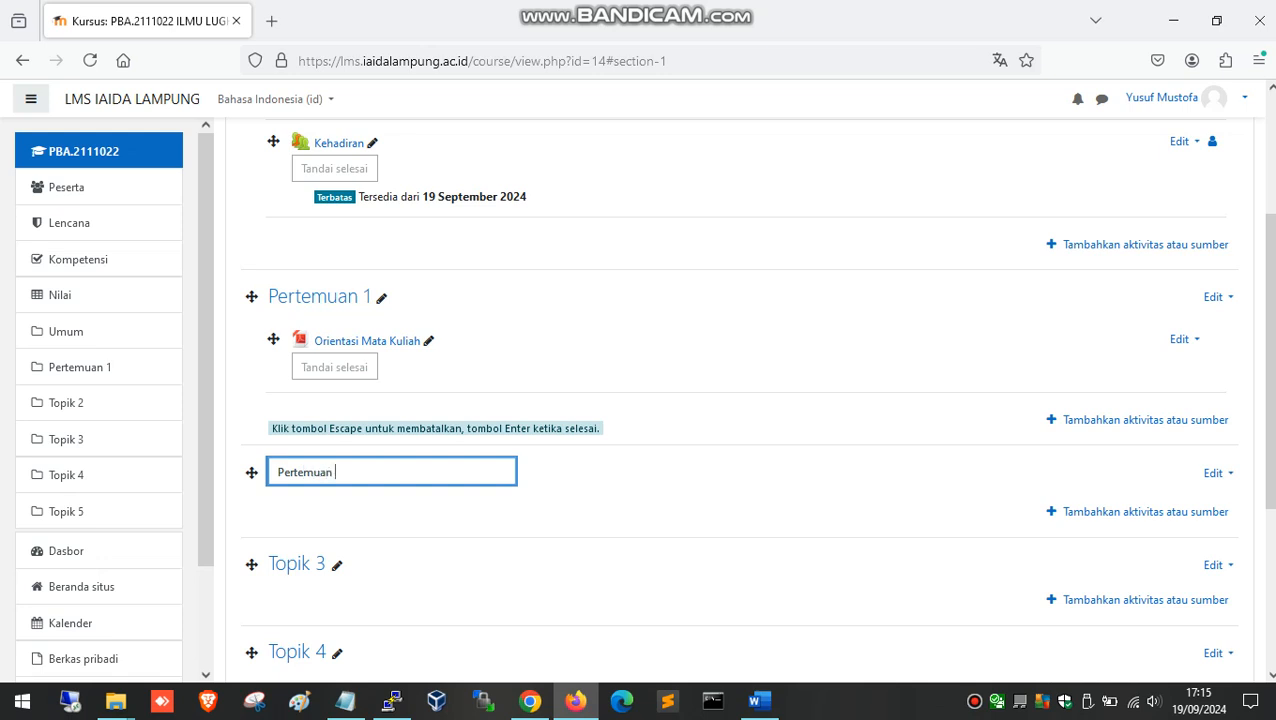
pyautogui.press('Return')
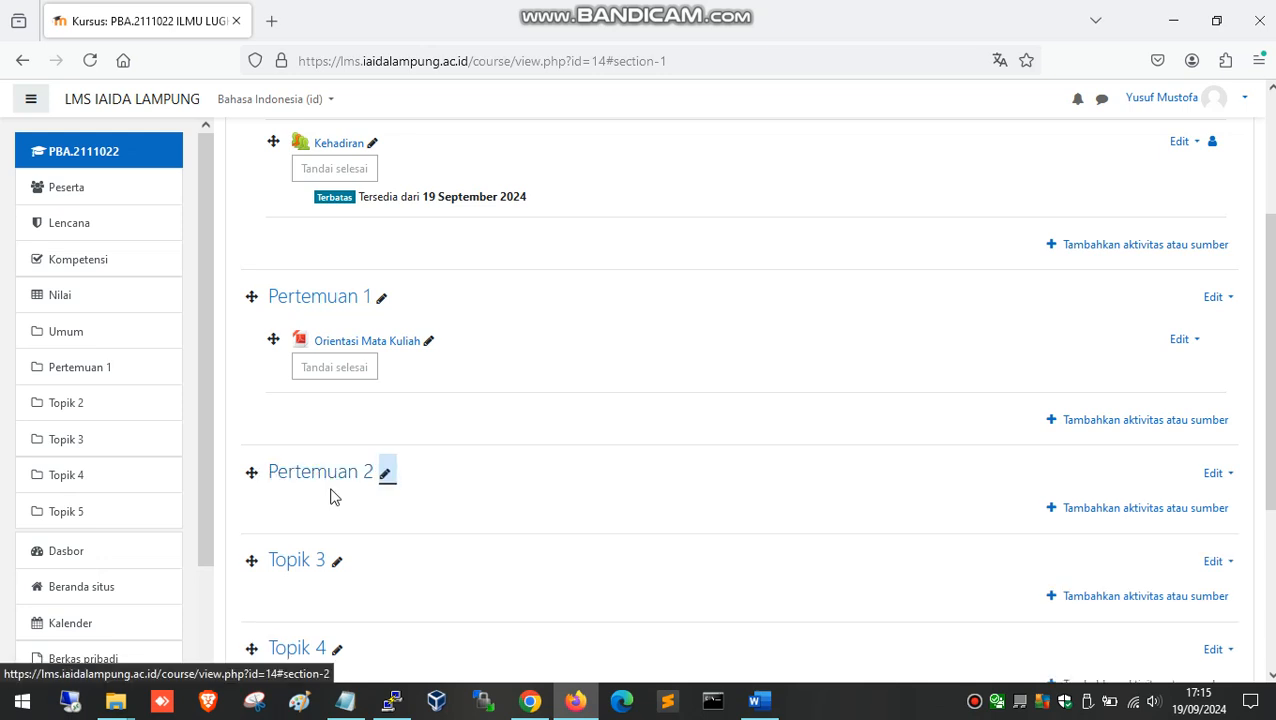
# Add a Berkas resource to Pertemuan 2 and name it "Modul".
pyautogui.scroll(-1, 629, 497)
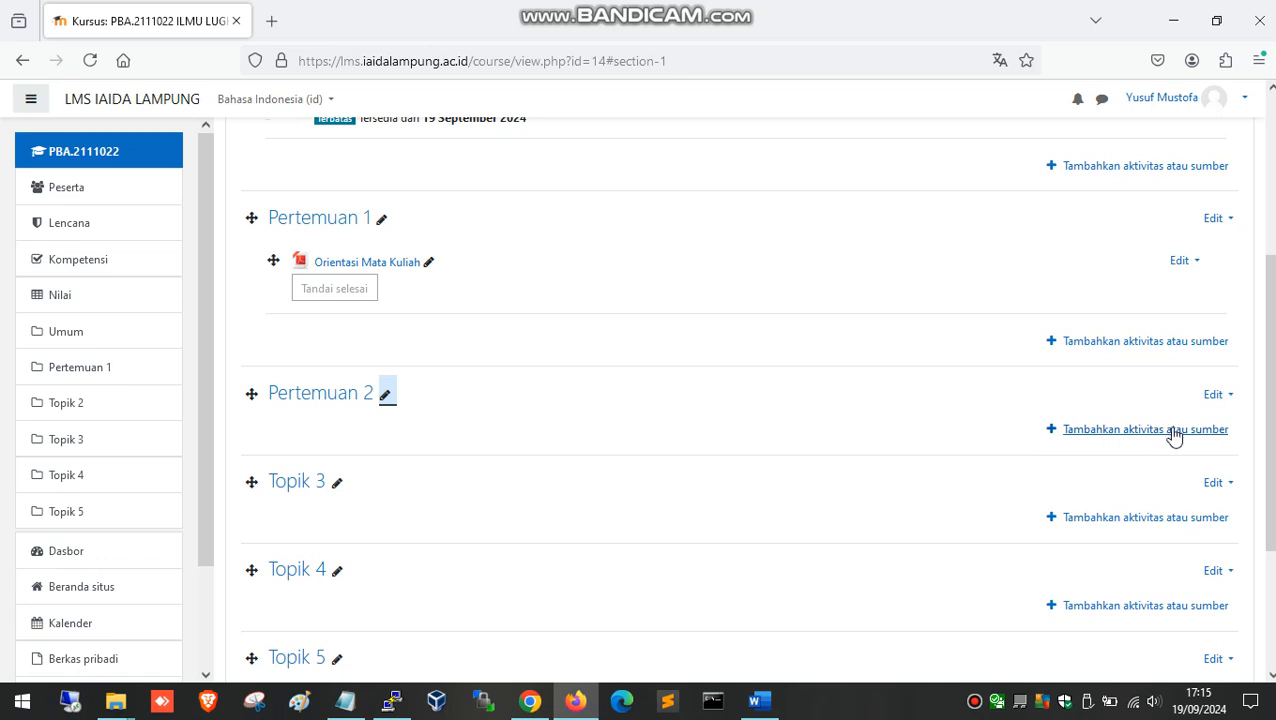
pyautogui.click(1170, 431)
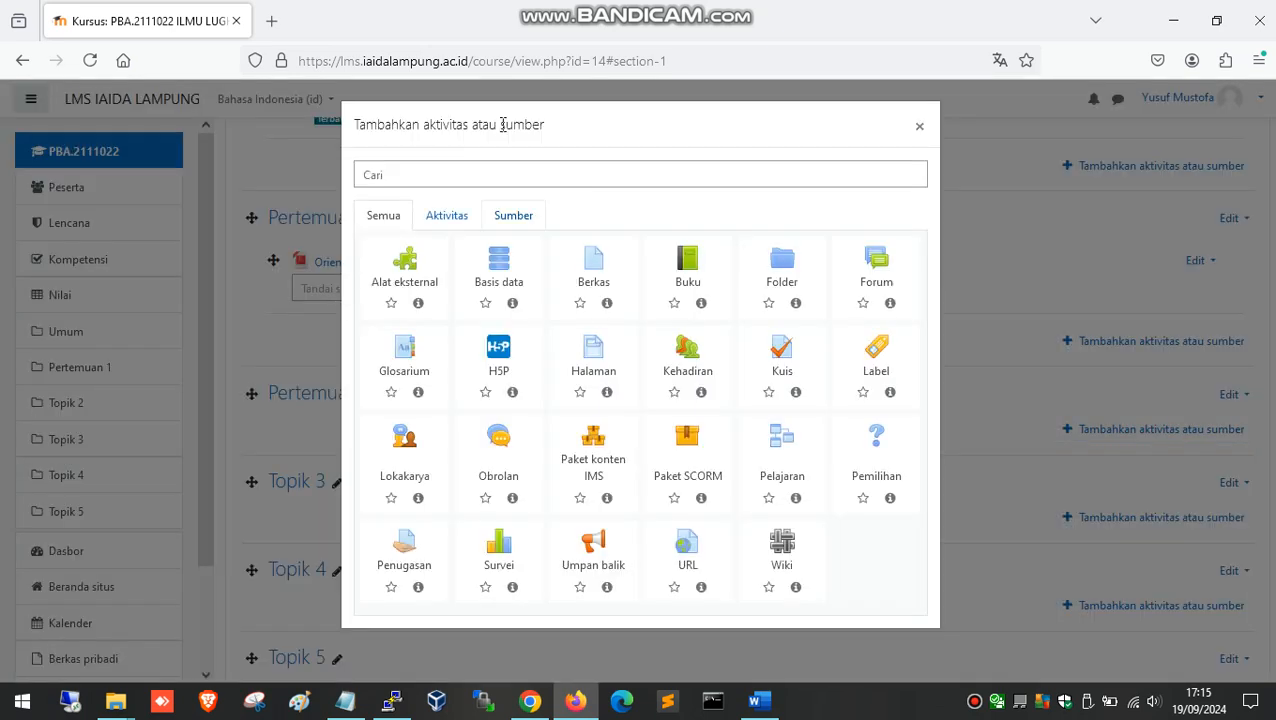
pyautogui.click(518, 214)
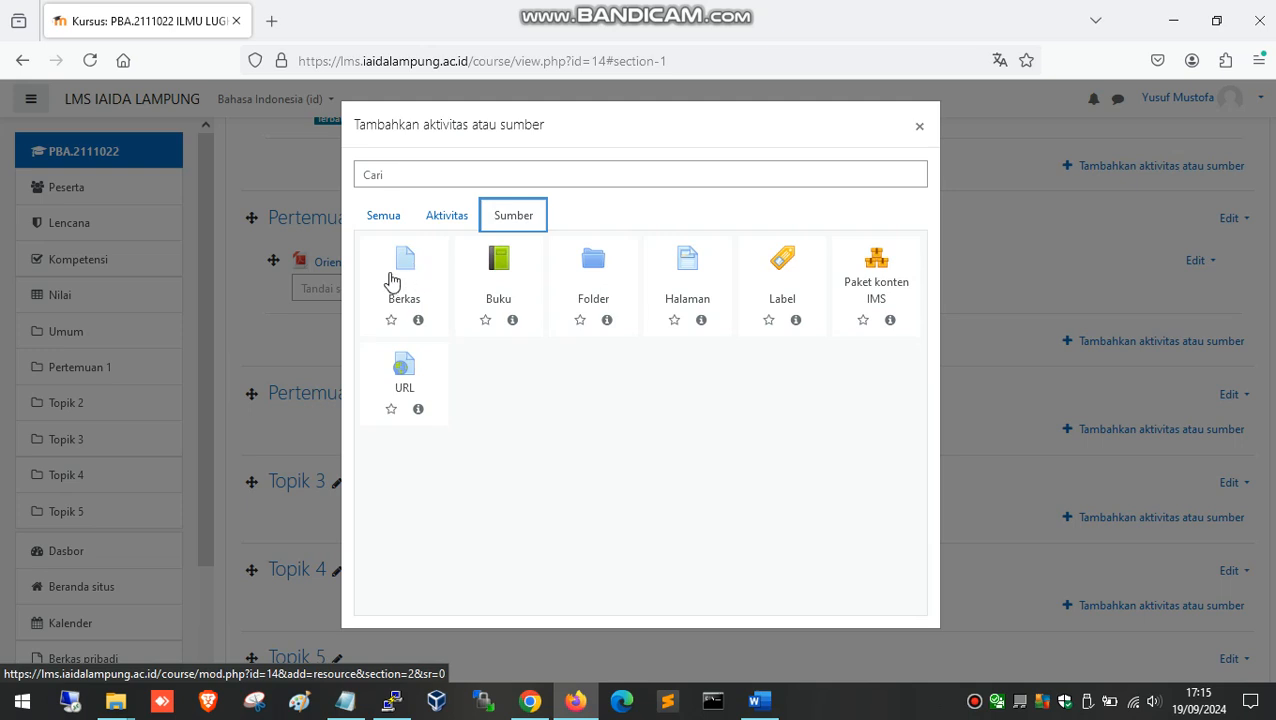
pyautogui.click(392, 280)
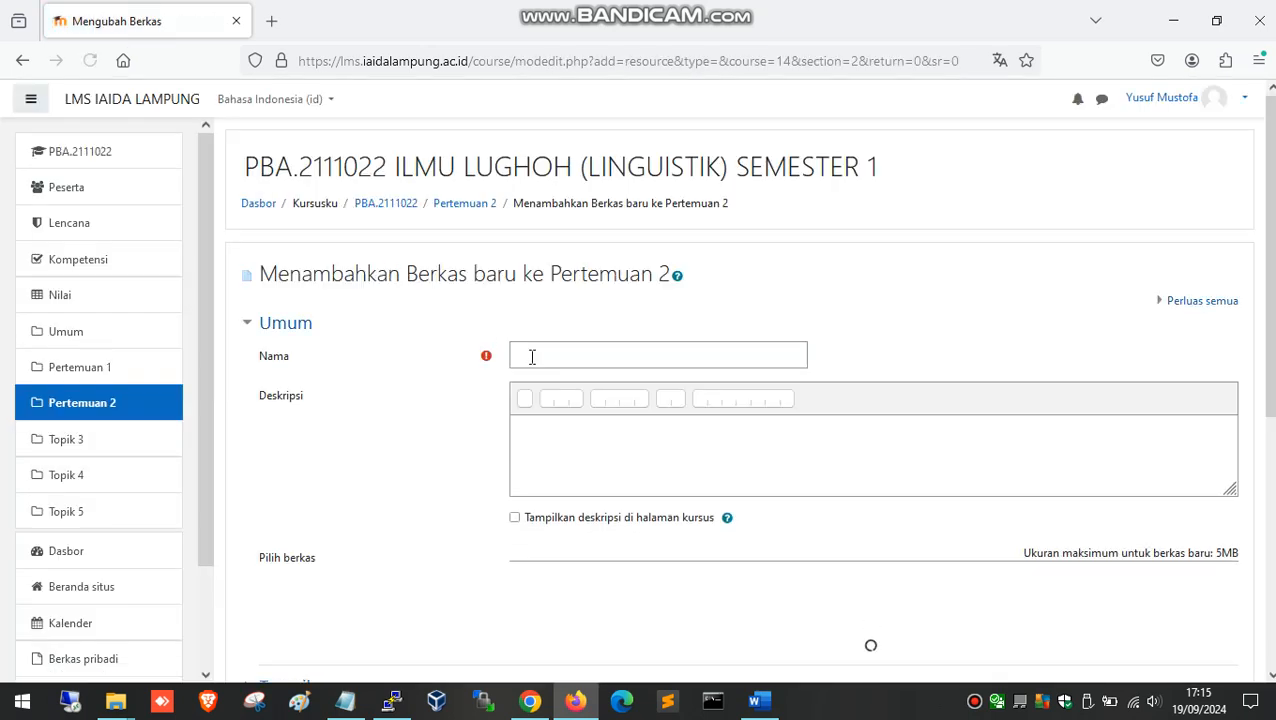
pyautogui.click(535, 358)
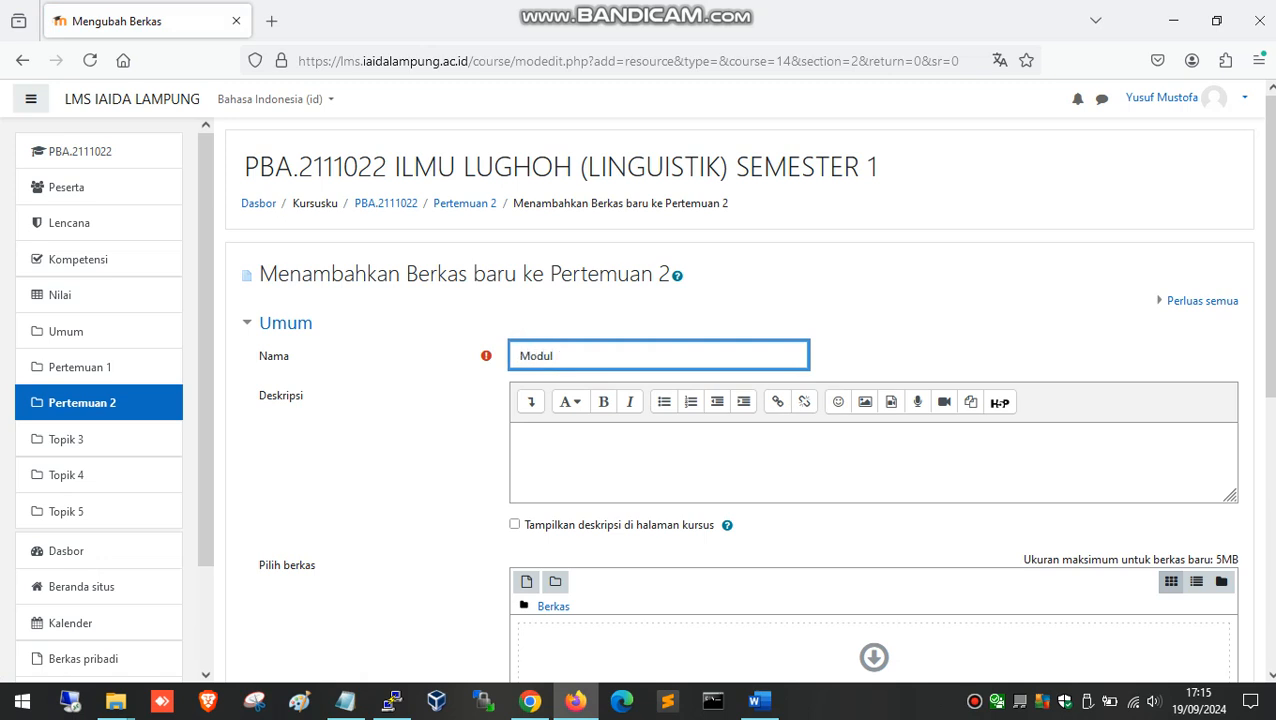
pyautogui.write('Modul')
# Attach "01_Ilmu Lughoh.pptx" and "02_Definisi Ilmu Lughoh.pdf" from the MAKUL folder to the resource, and save it back to the course.
pyautogui.scroll(-3, 598, 400)
pyautogui.click(581, 294)
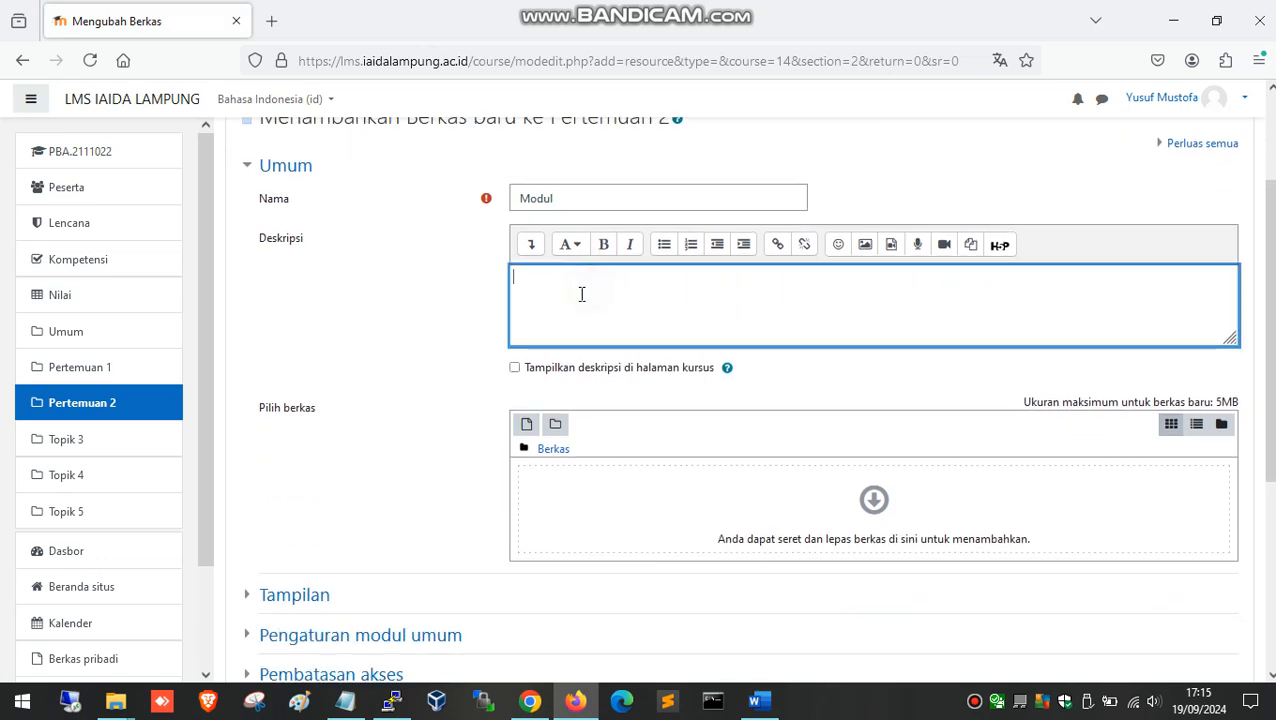
pyautogui.click(586, 482)
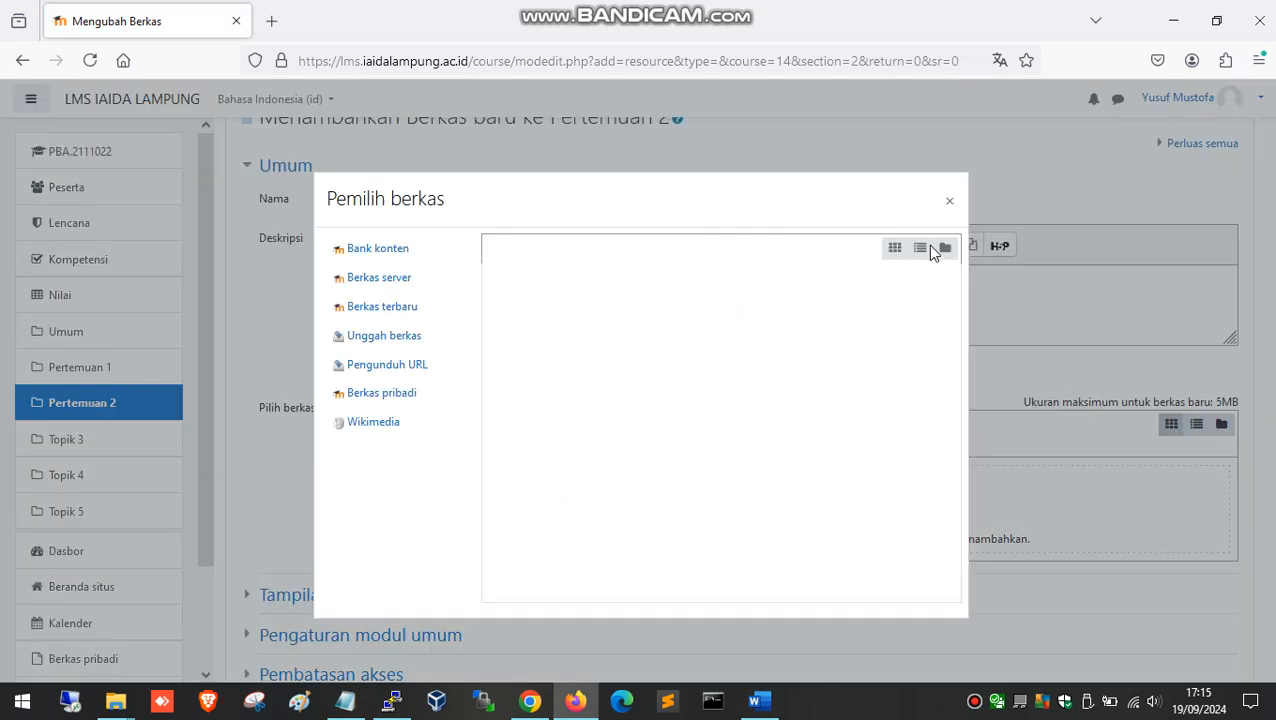
pyautogui.click(950, 201)
pyautogui.moveTo(115, 700)
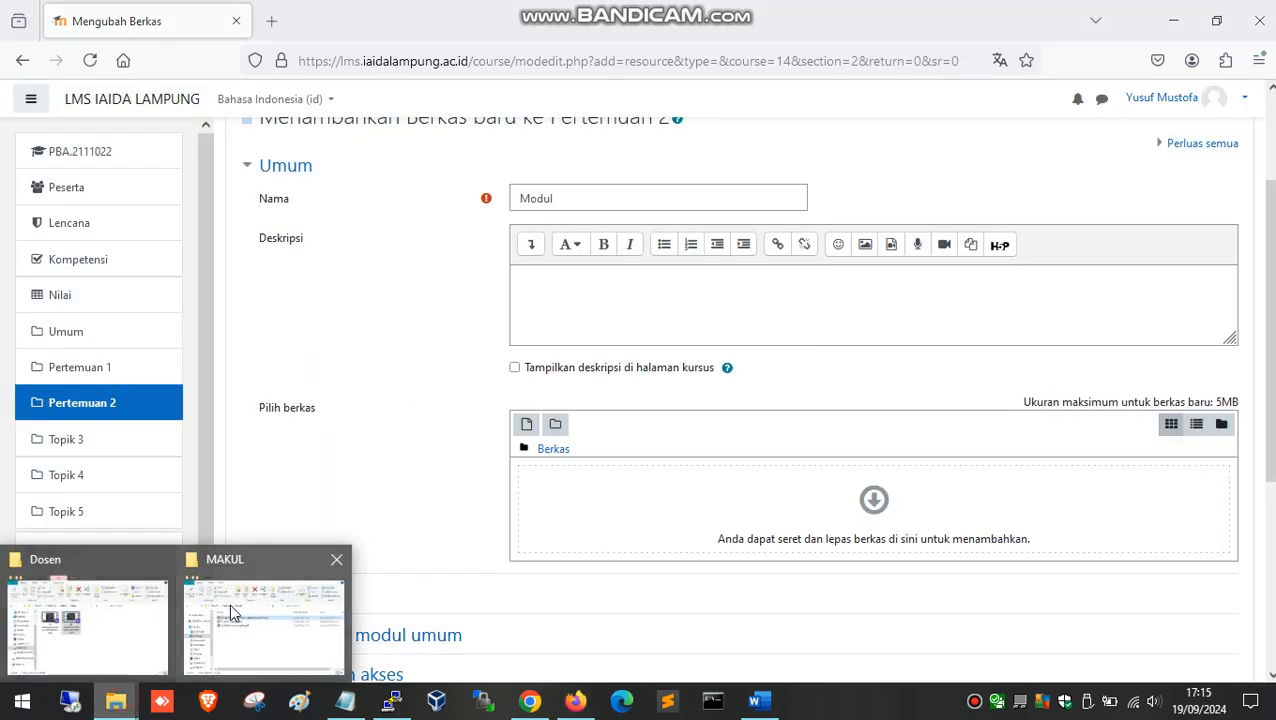
pyautogui.click(229, 608)
pyautogui.click(180, 422)
pyautogui.keyDown('ctrl'); pyautogui.click(178, 445); pyautogui.keyUp('ctrl')
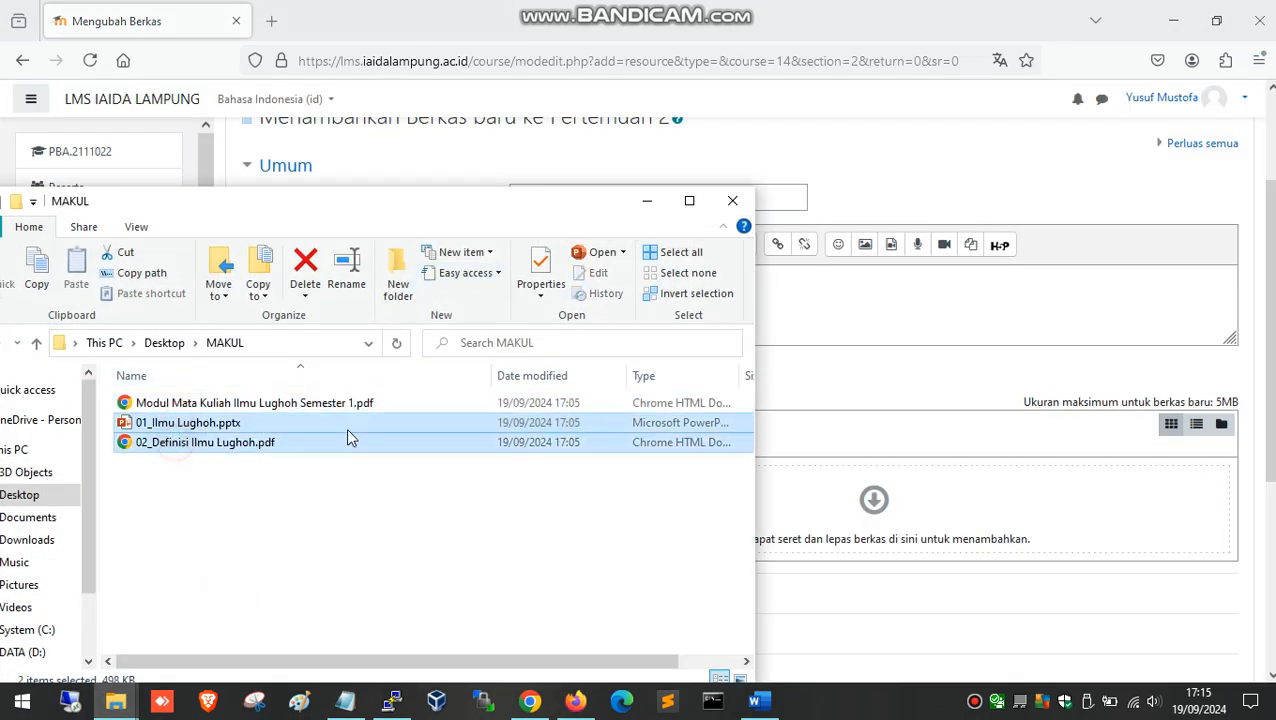
pyautogui.moveTo(545, 425); pyautogui.dragTo(817, 532)
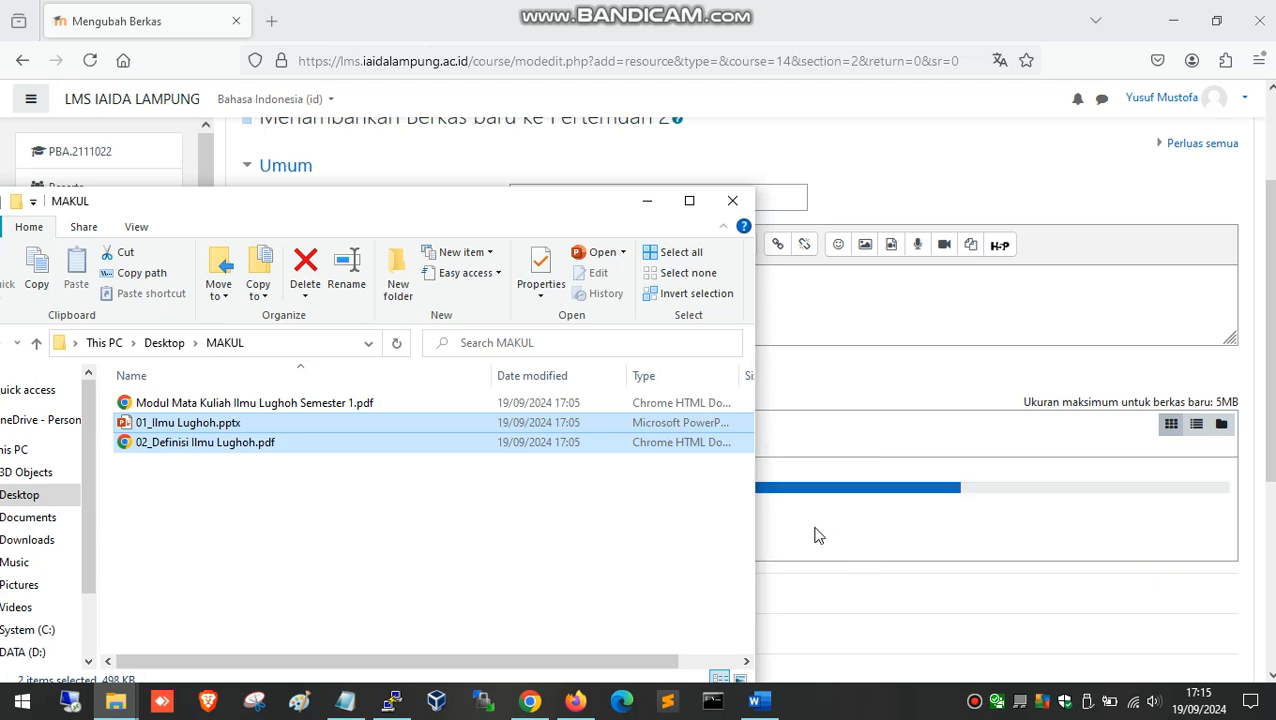
pyautogui.click(648, 204)
pyautogui.scroll(-5, 681, 461)
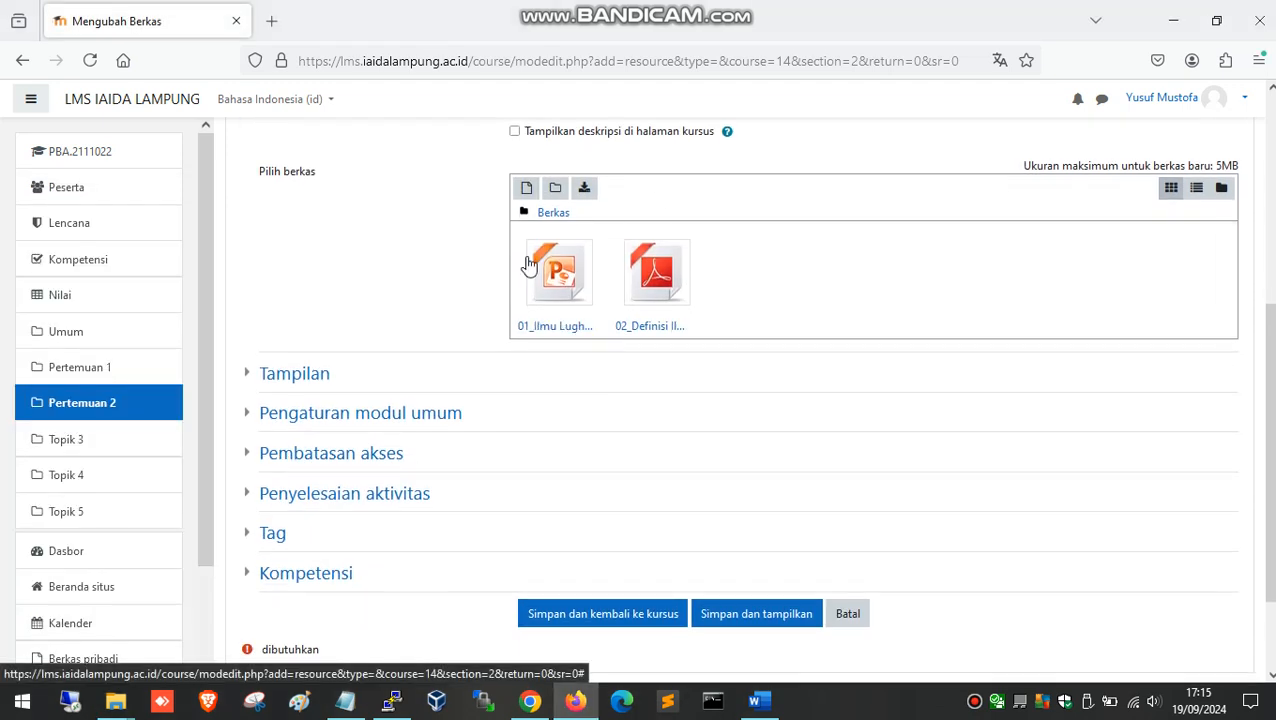
pyautogui.scroll(-1, 540, 357)
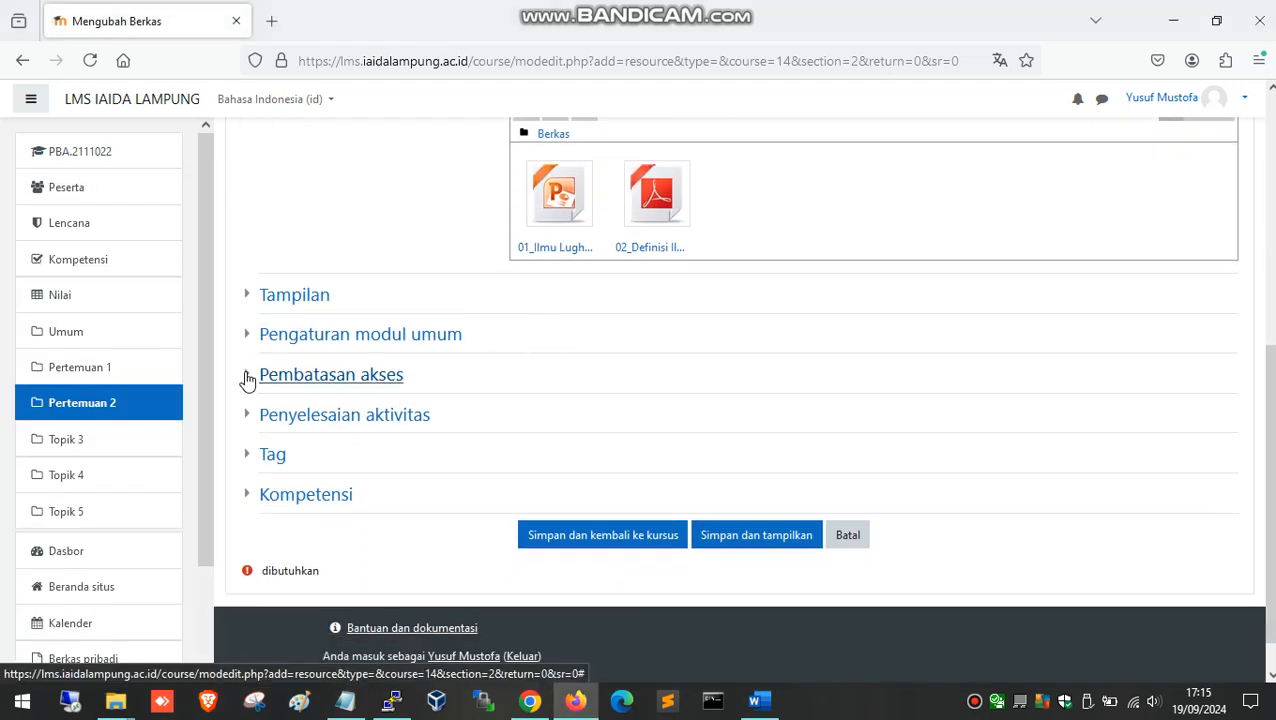
pyautogui.click(555, 535)
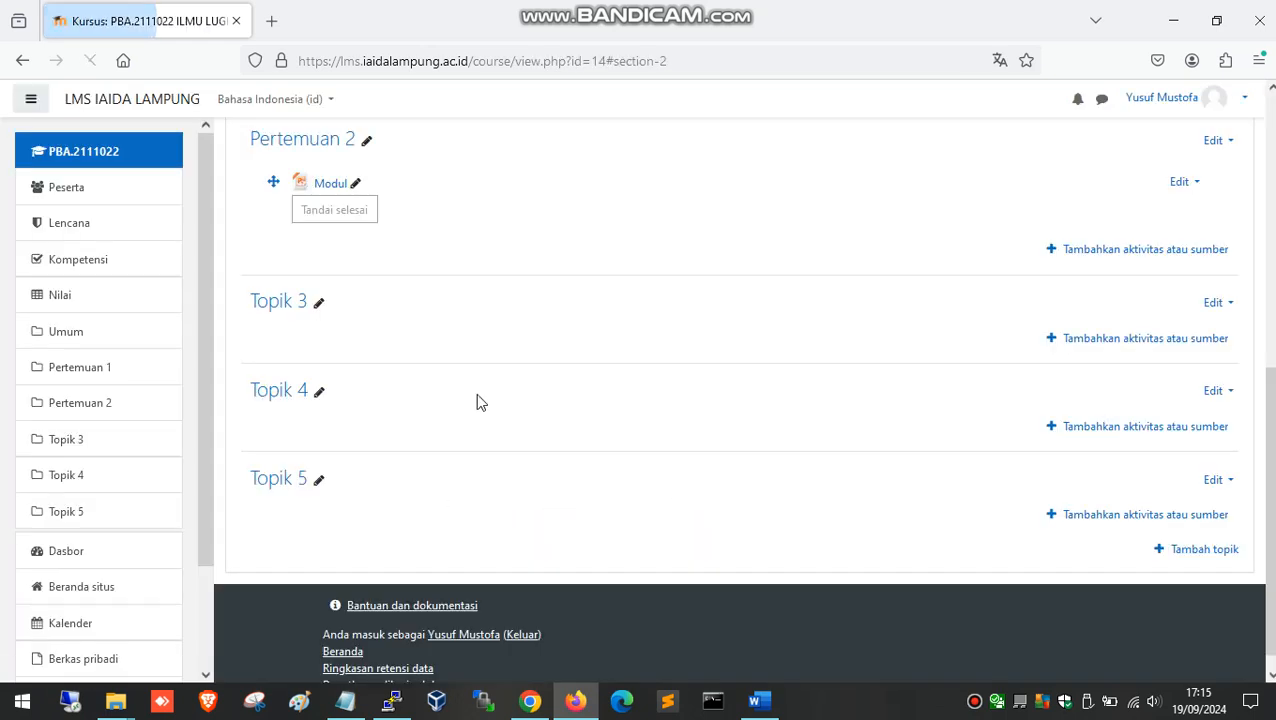
pyautogui.scroll(3, 402, 461)
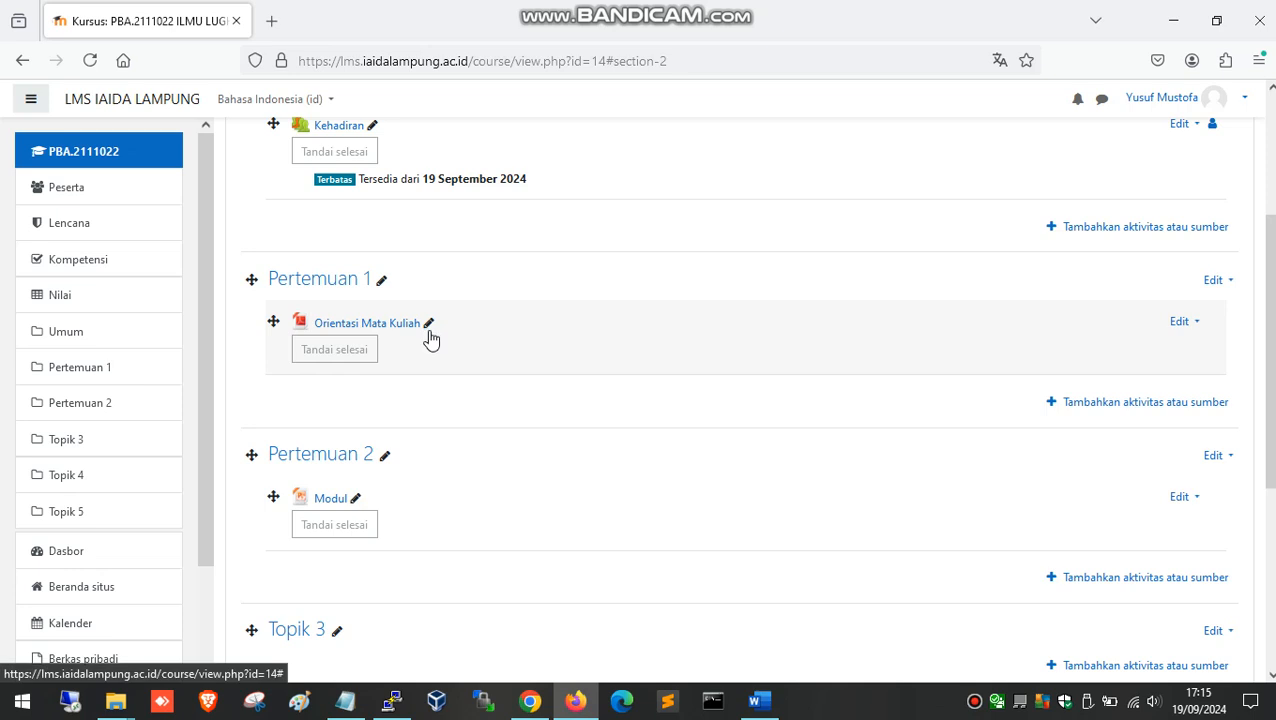
pyautogui.click(356, 497)
pyautogui.press('Return')
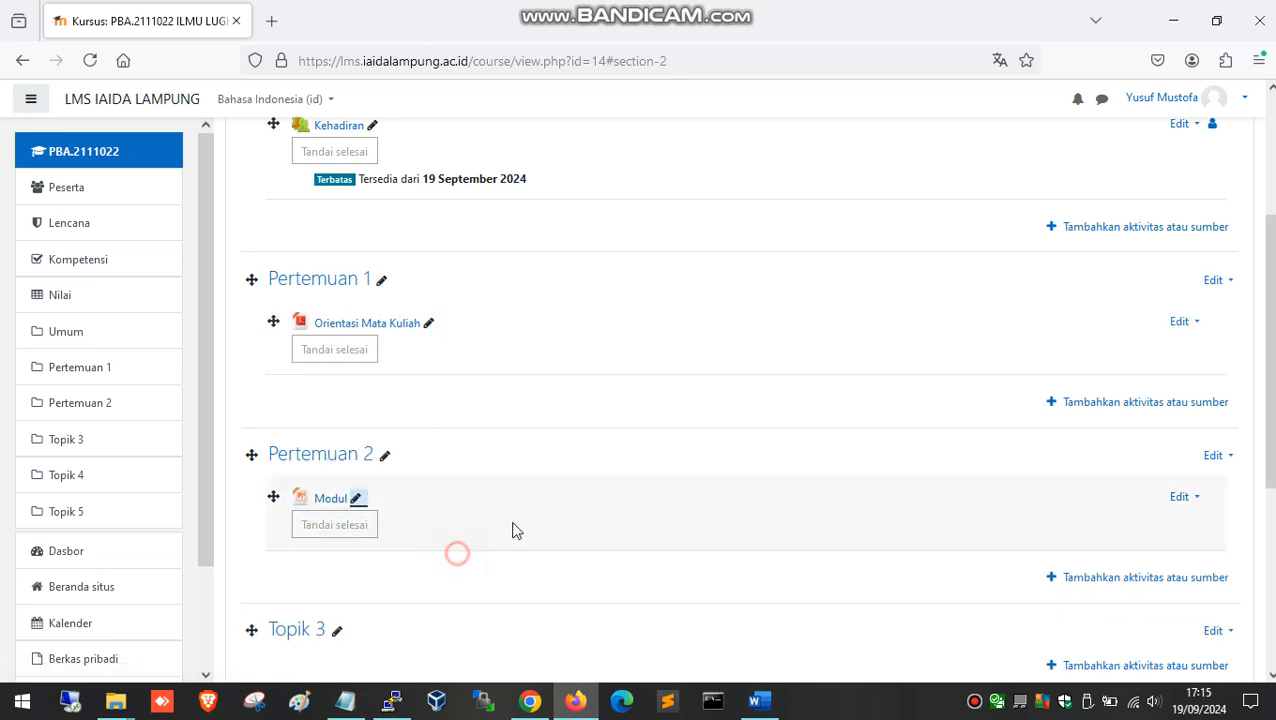
# Open the settings of the Modul resource in Pertemuan 2 and expand its Pembatasan akses section.
pyautogui.click(1186, 496)
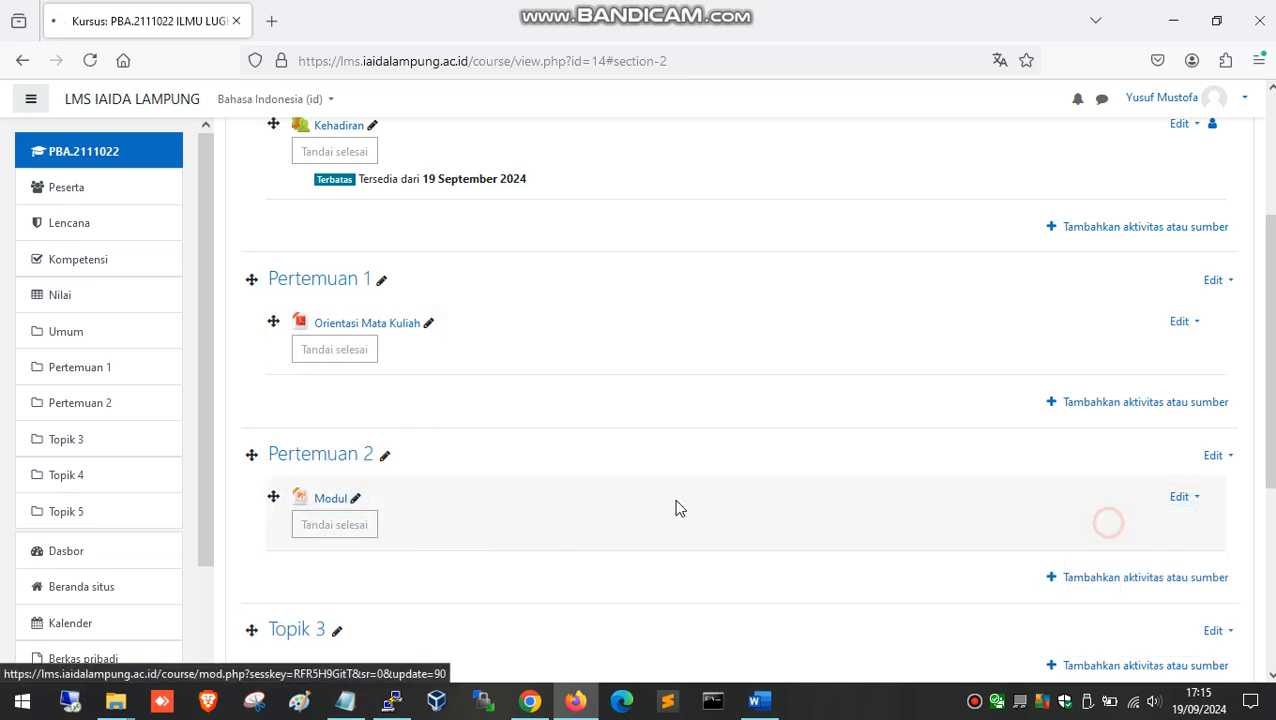
pyautogui.scroll(-4, 490, 357)
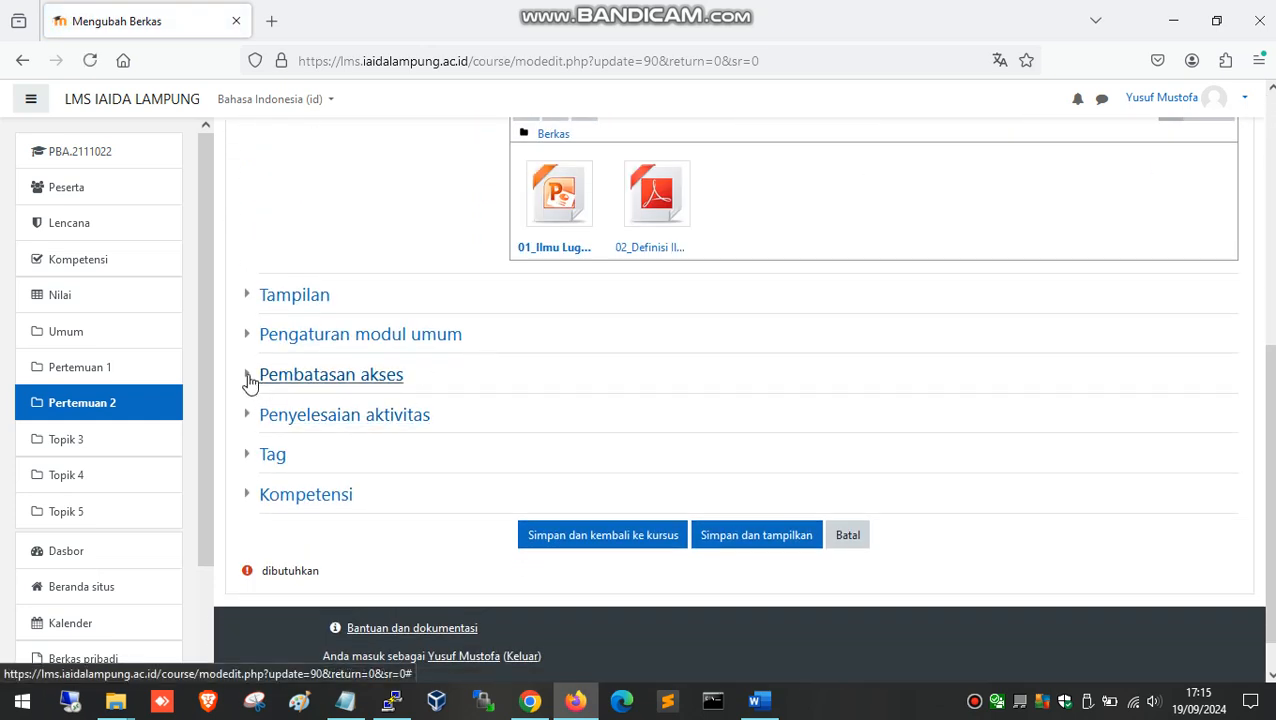
pyautogui.click(250, 380)
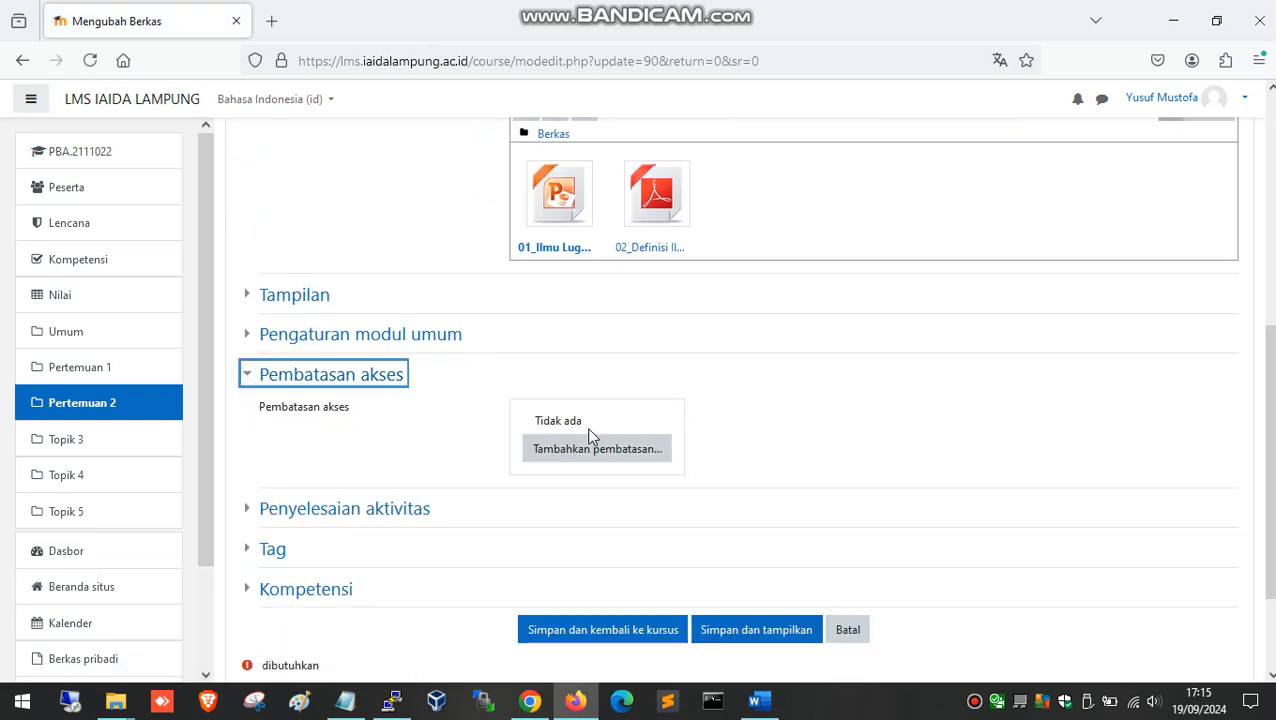
pyautogui.scroll(5, 588, 432)
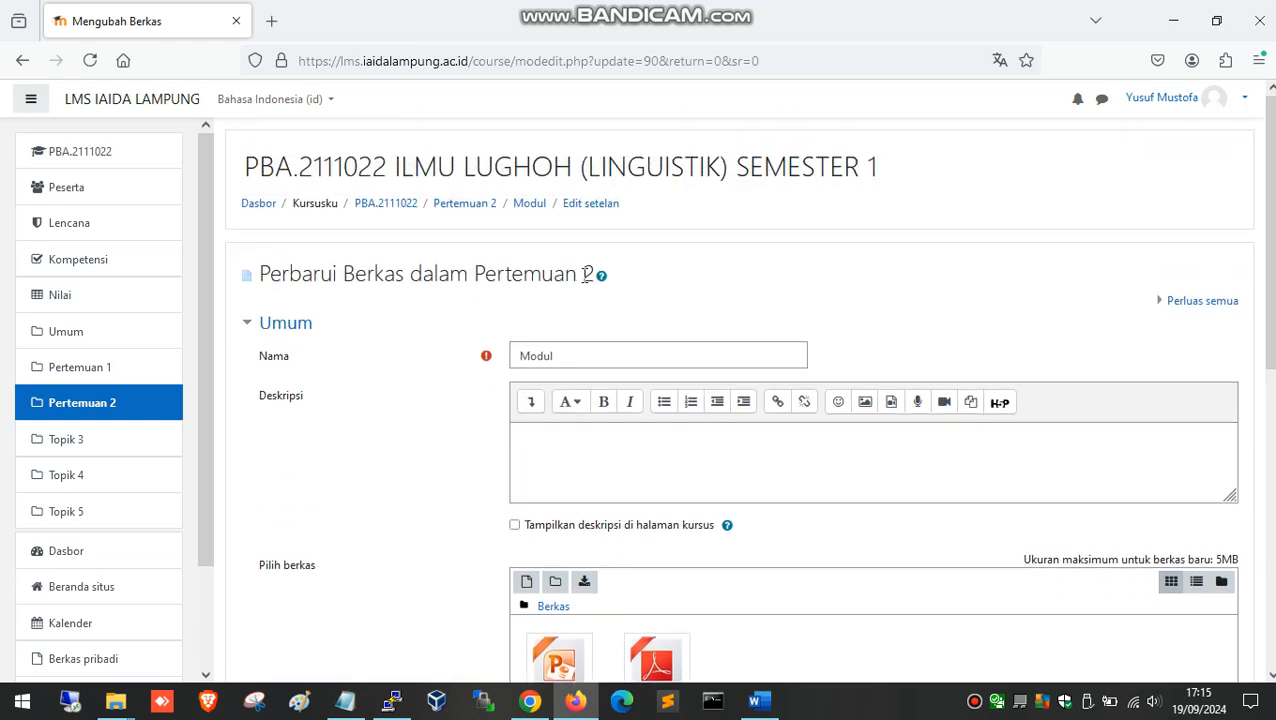
pyautogui.moveTo(476, 274); pyautogui.dragTo(595, 299)
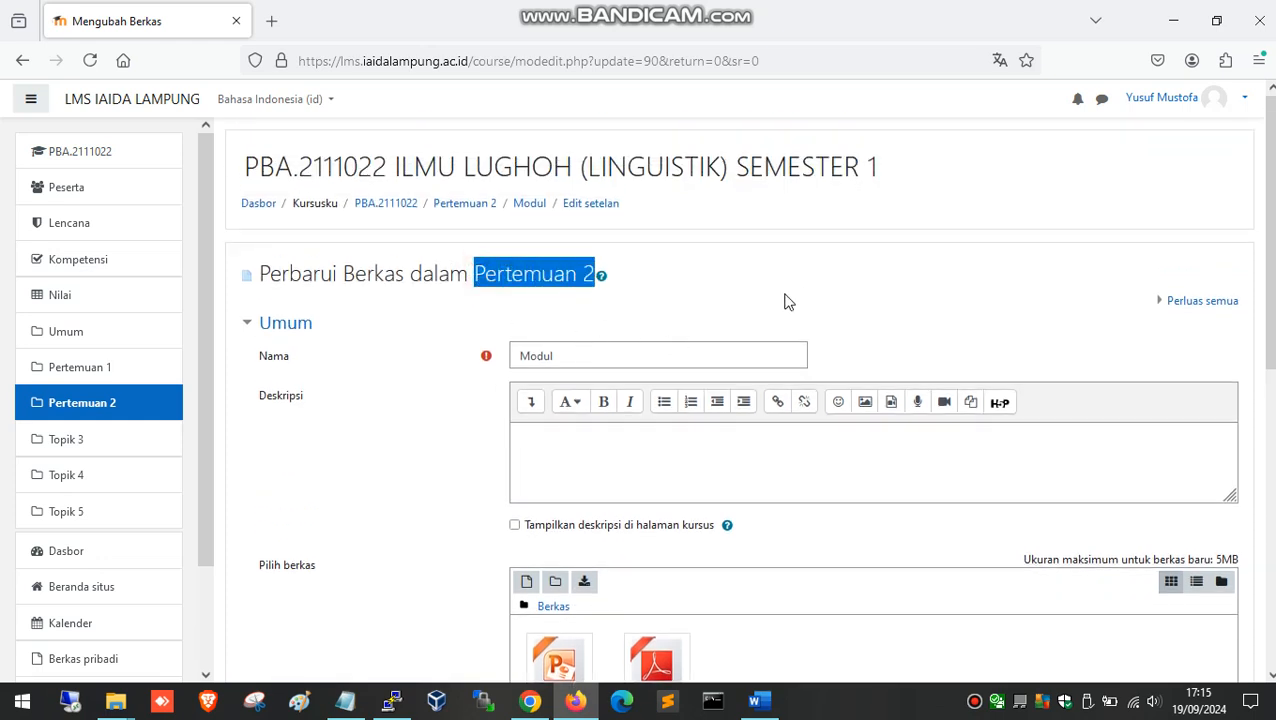
pyautogui.scroll(-2, 500, 320)
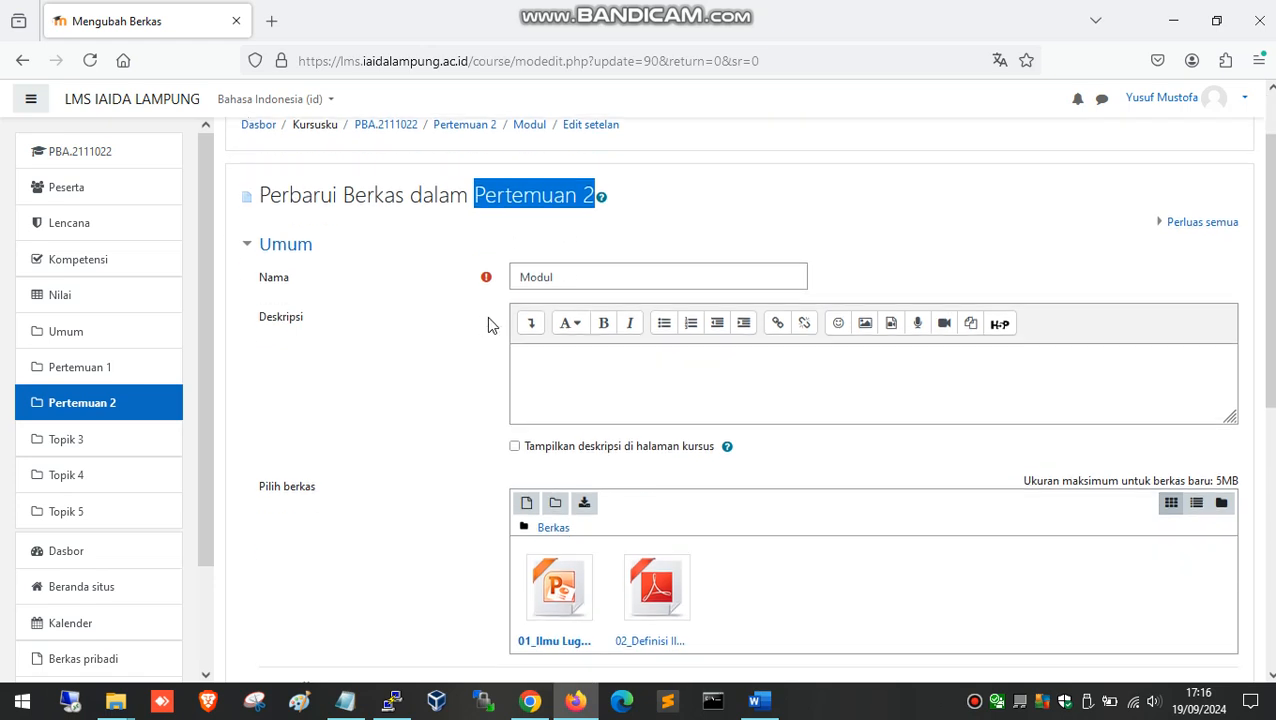
pyautogui.scroll(-3, 464, 318)
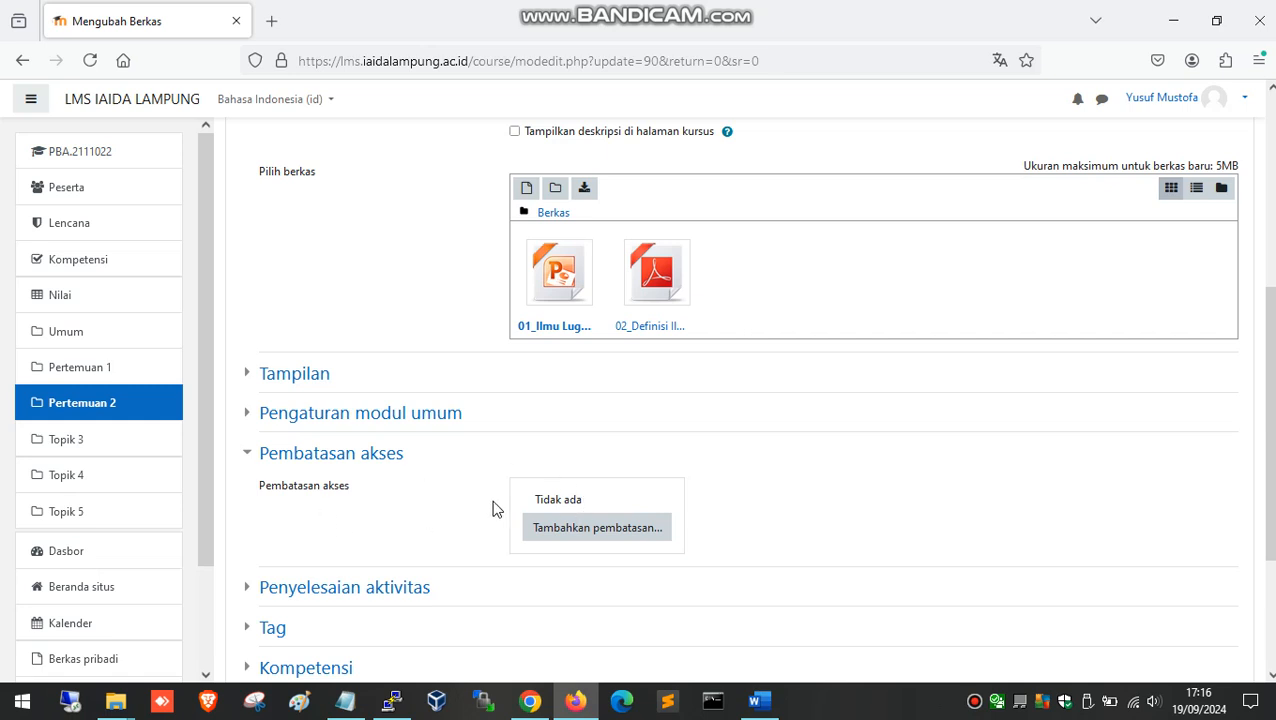
pyautogui.scroll(-1, 557, 424)
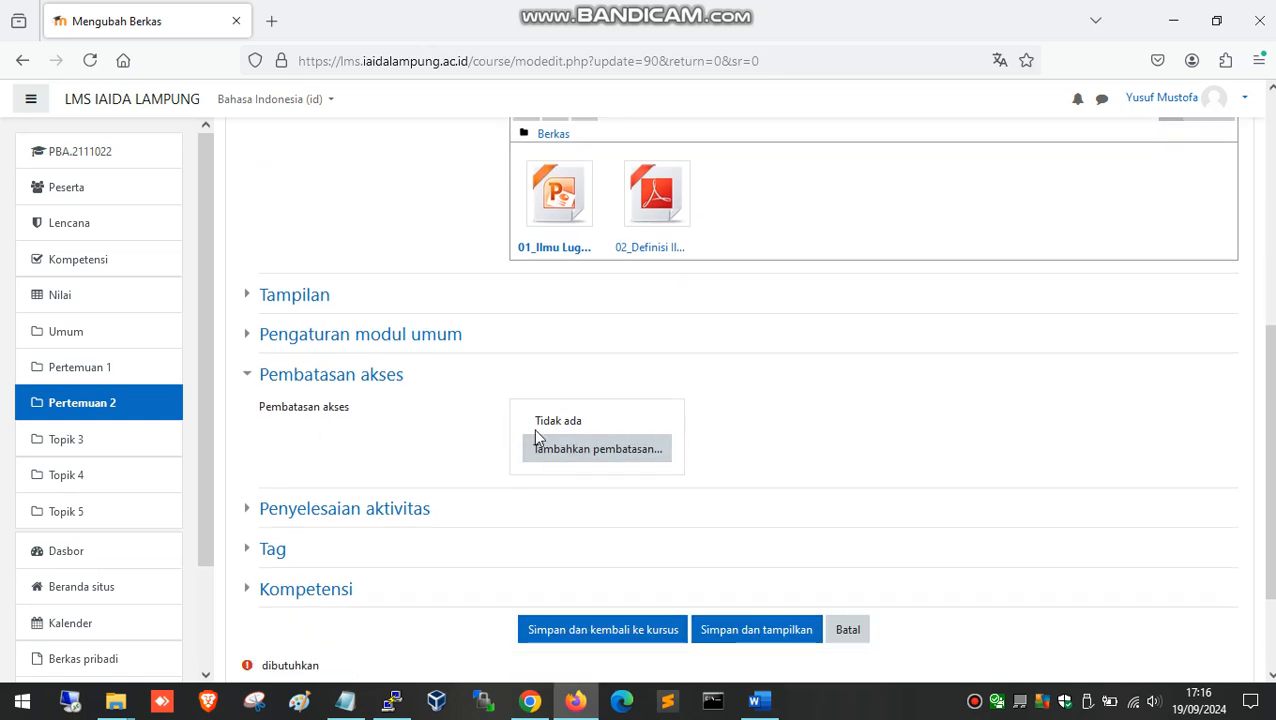
# Add a Penyelesaian aktivitas restriction requiring "Orientasi Mata Kuliah" with "harus ditandai selesai", and save the resource back to the course.
pyautogui.click(609, 450)
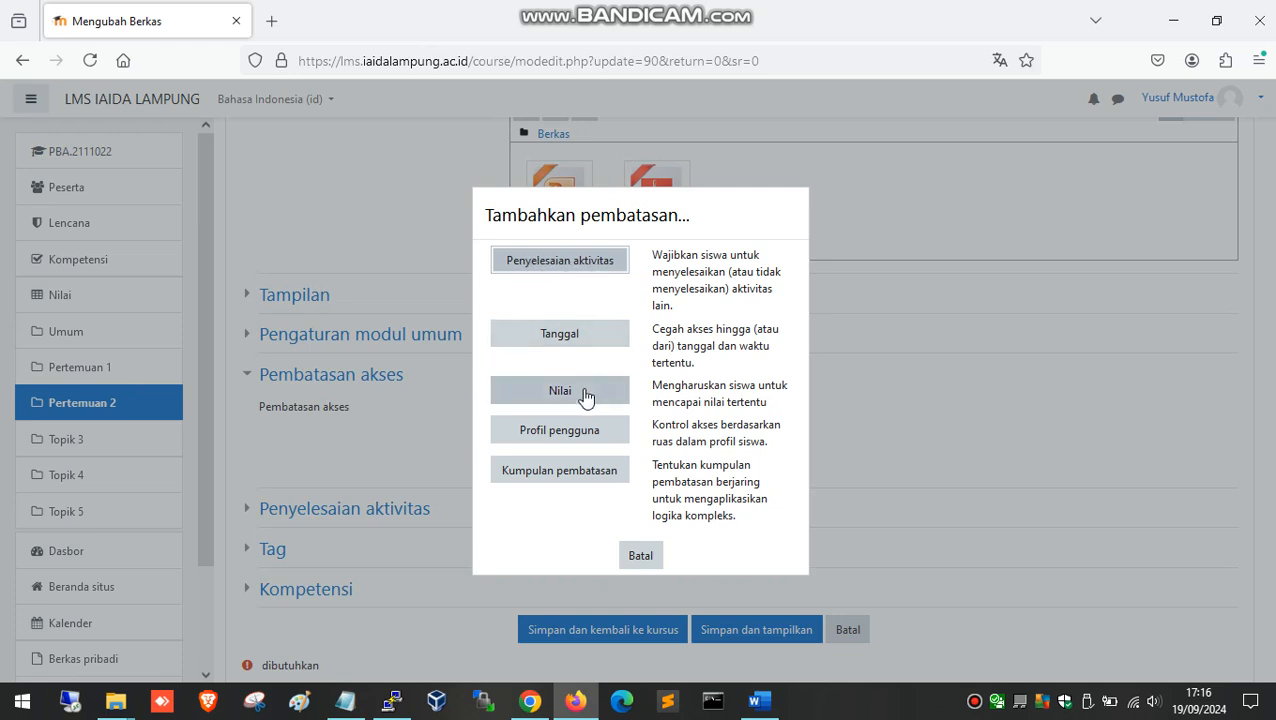
pyautogui.click(576, 262)
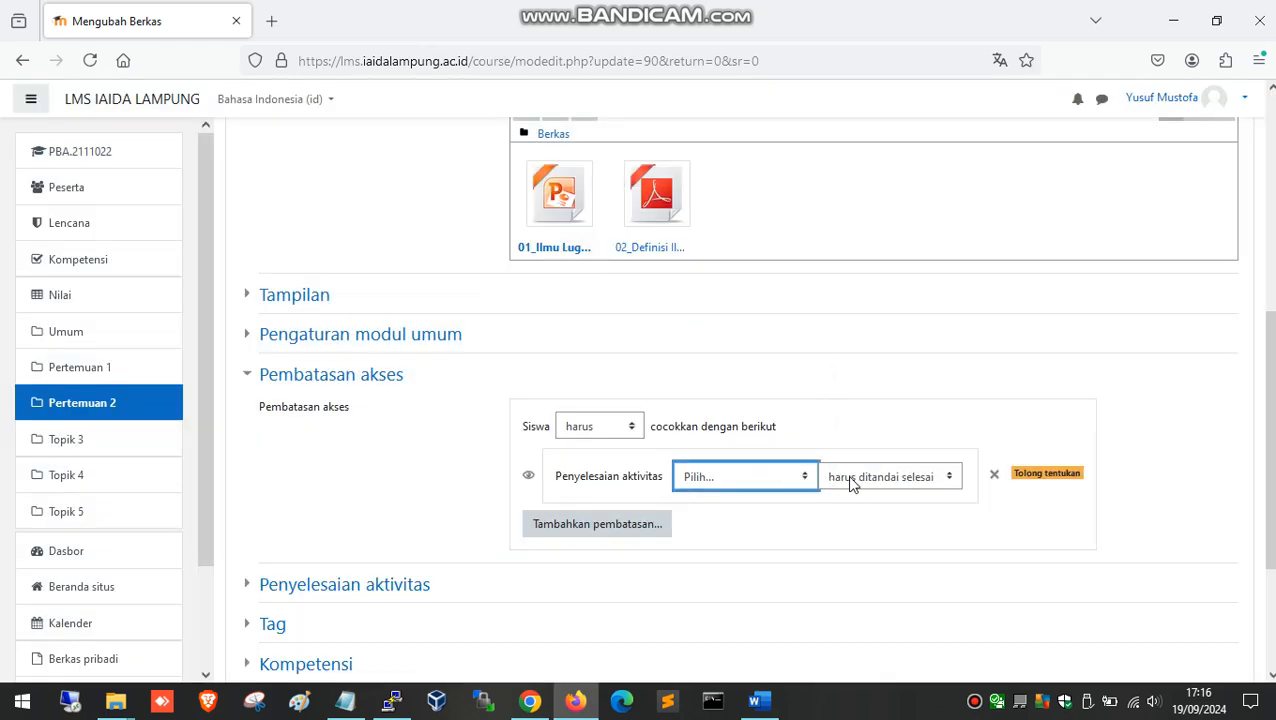
pyautogui.click(801, 480)
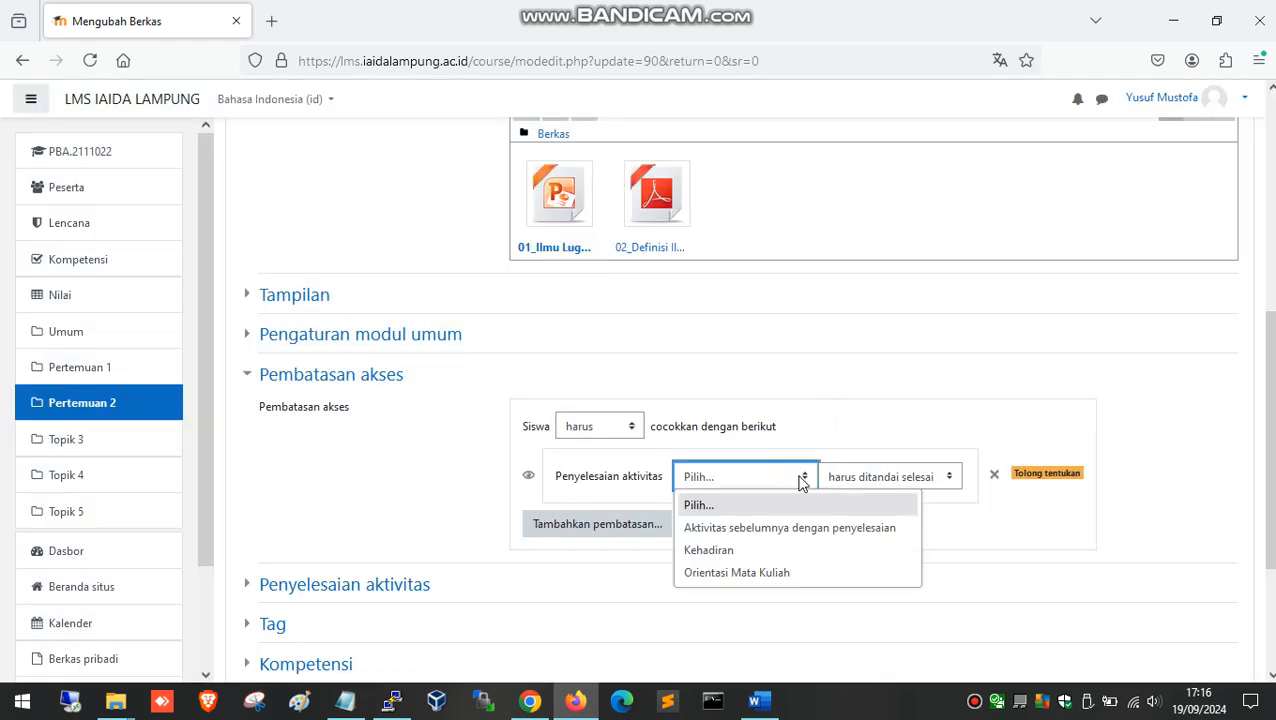
pyautogui.click(744, 574)
pyautogui.scroll(-2, 711, 464)
pyautogui.scroll(-2, 720, 515)
pyautogui.click(610, 488)
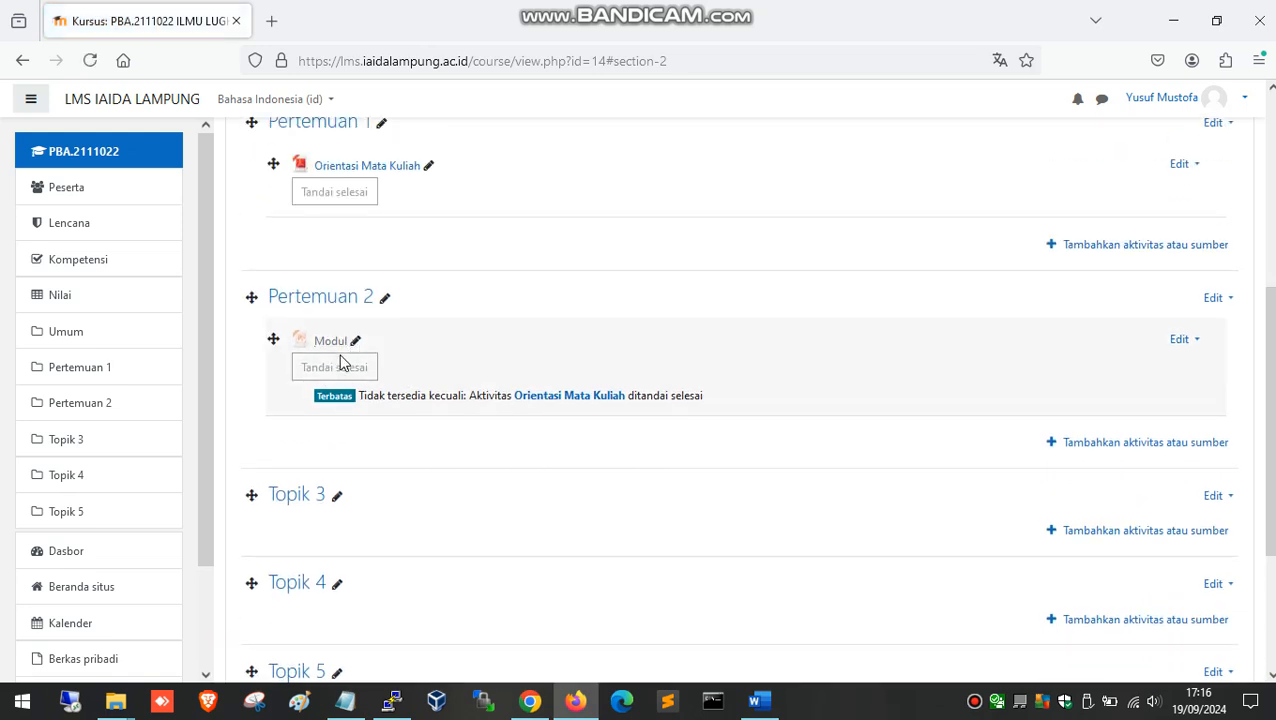
# Reopen the settings of the Modul resource in Pertemuan 2 and expand its Pembatasan akses section.
pyautogui.scroll(3, 470, 364)
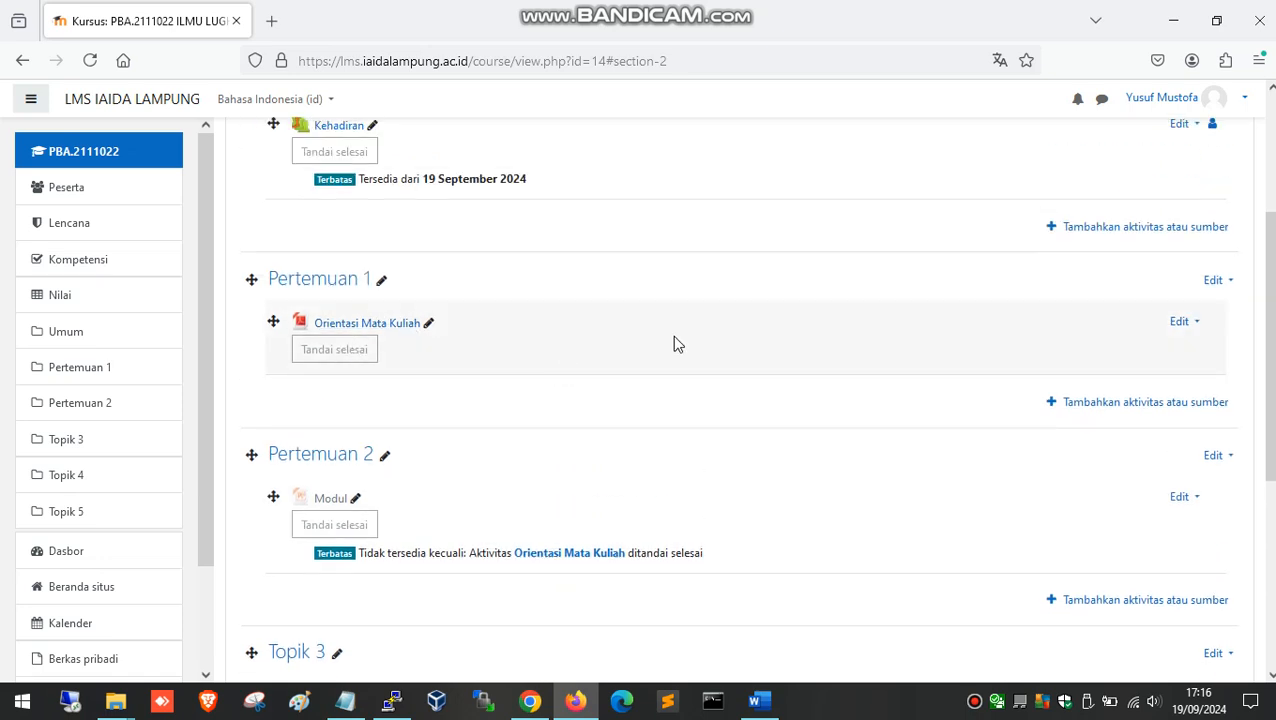
pyautogui.scroll(-1, 577, 373)
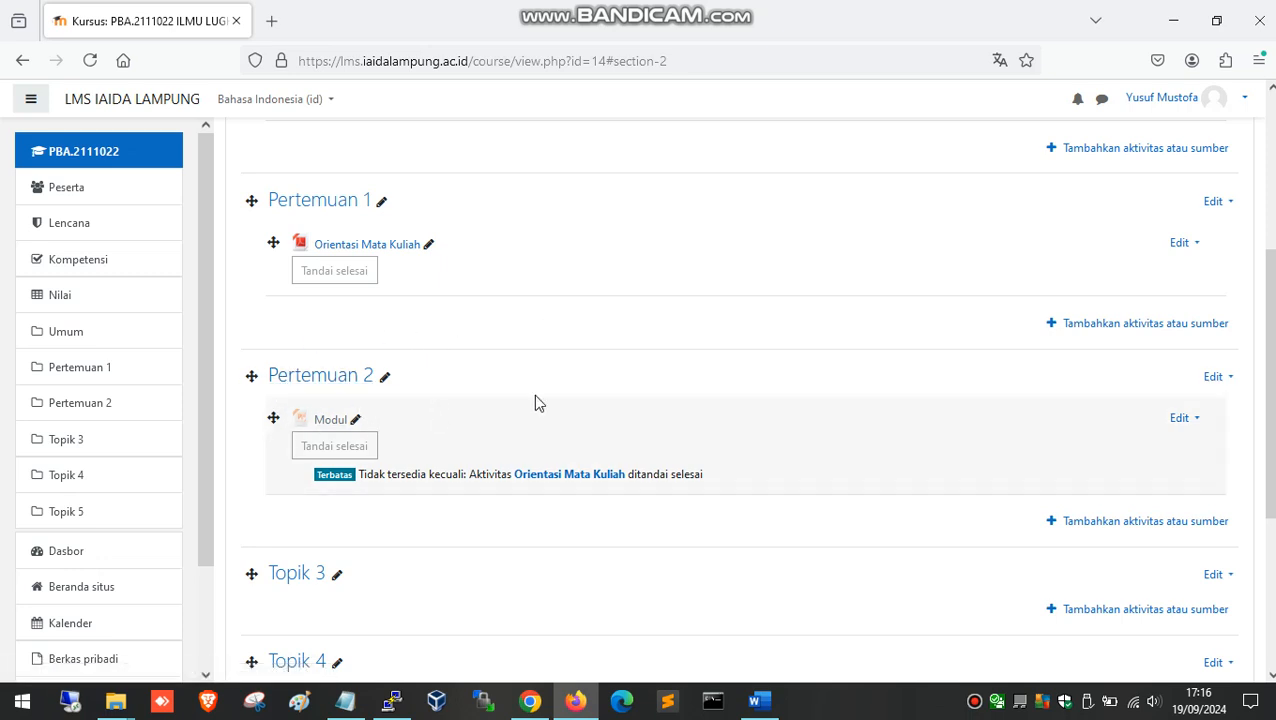
pyautogui.scroll(-1, 424, 410)
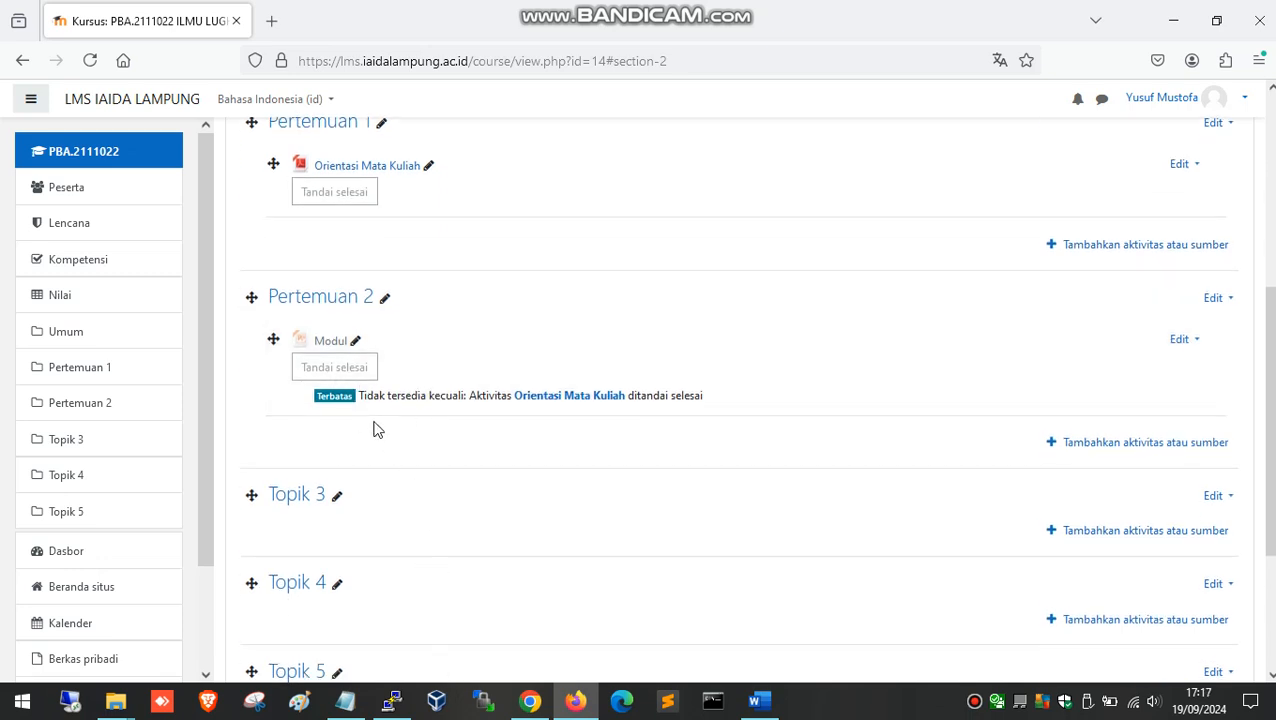
pyautogui.click(1180, 345)
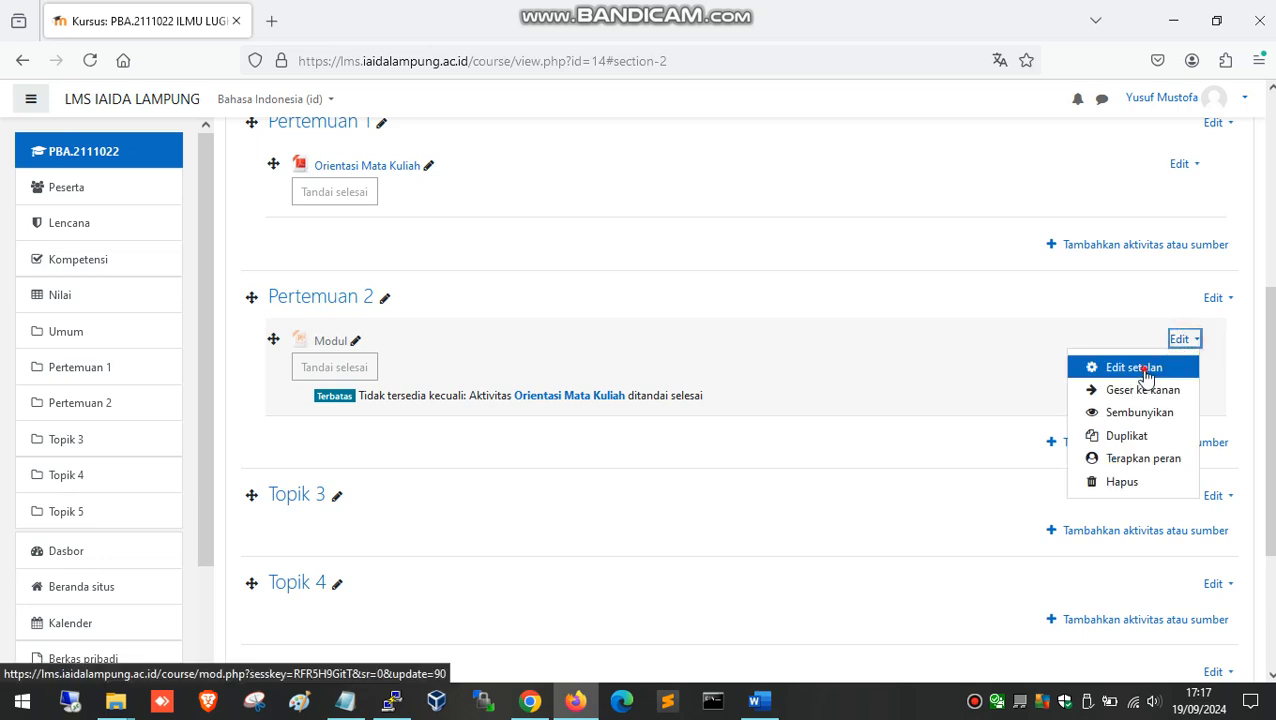
pyautogui.click(1139, 373)
pyautogui.scroll(-2, 550, 470)
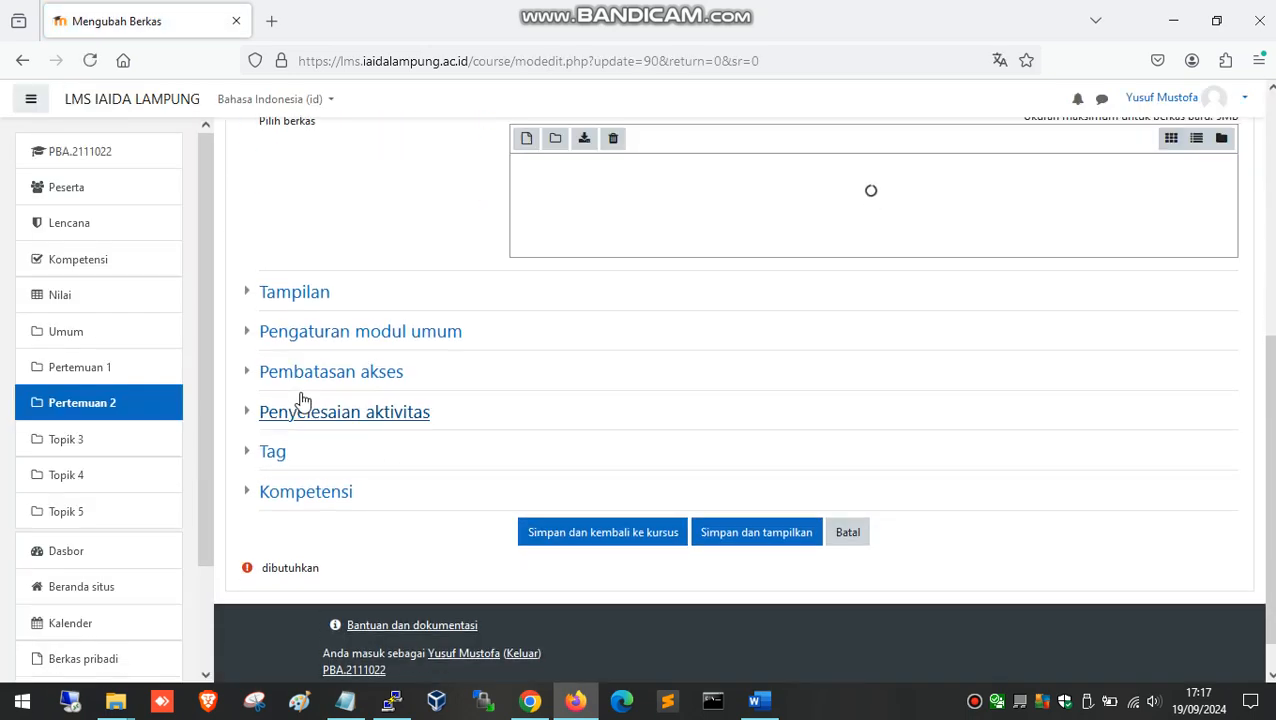
pyautogui.click(277, 410)
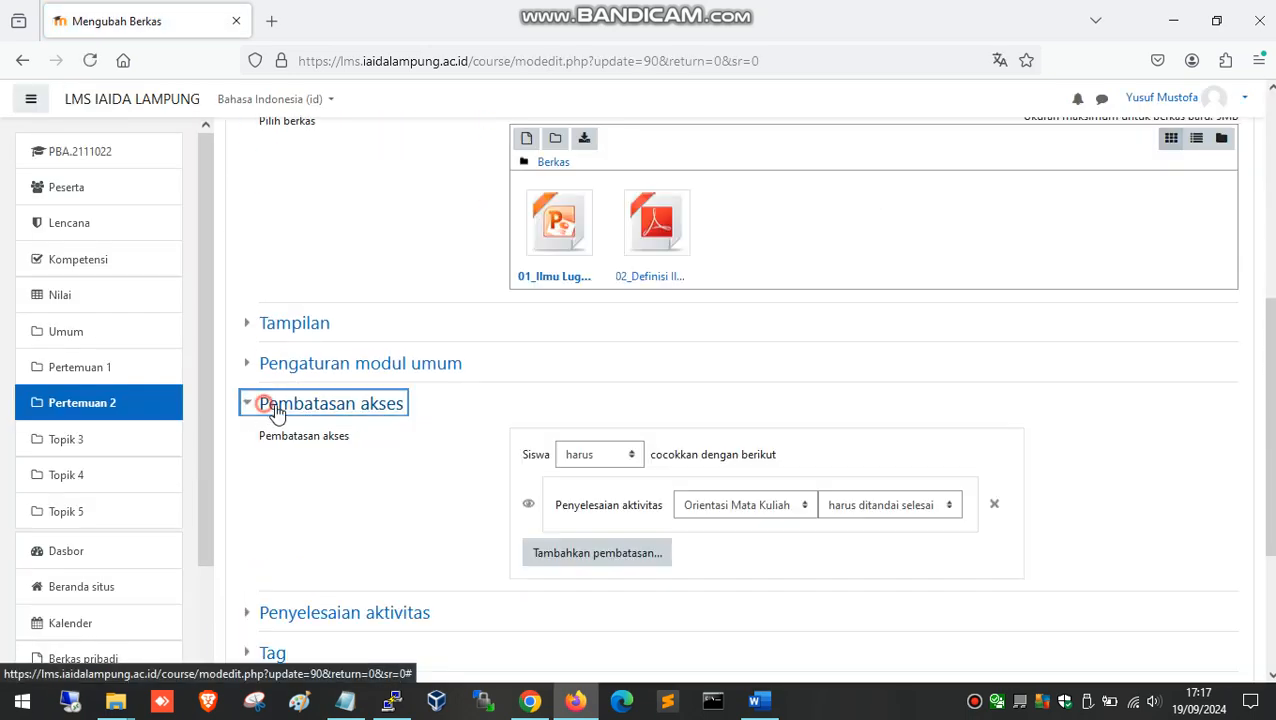
pyautogui.click(788, 510)
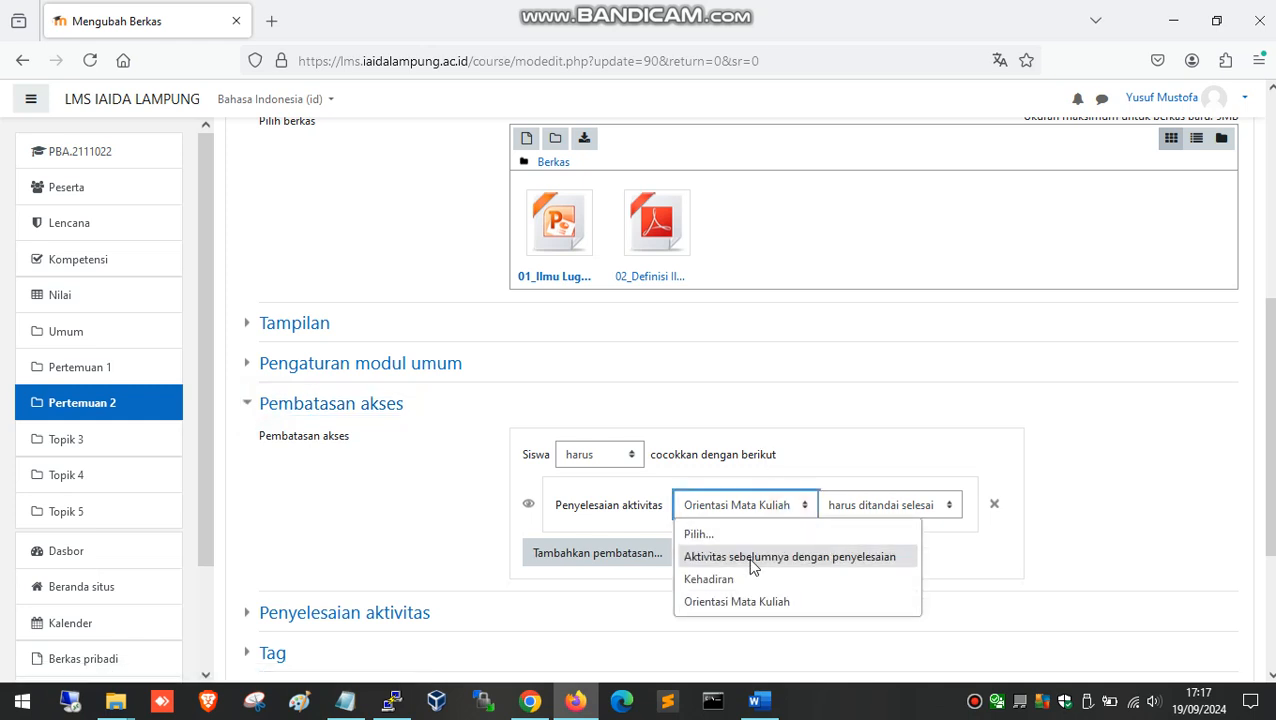
pyautogui.click(818, 443)
pyautogui.click(853, 510)
pyautogui.click(789, 510)
pyautogui.click(789, 510)
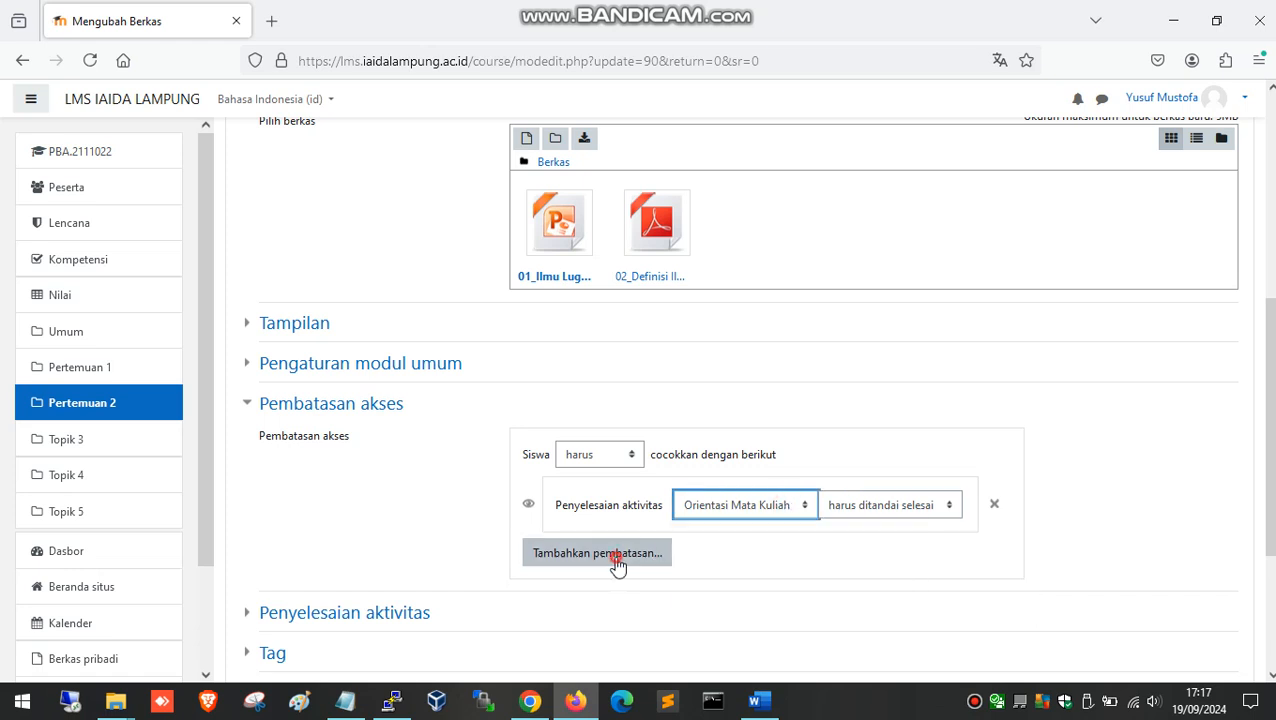
# Add a Tanggal restriction making the Modul resource available from 24 September 2024, and save it back to the course.
pyautogui.click(617, 563)
pyautogui.click(540, 333)
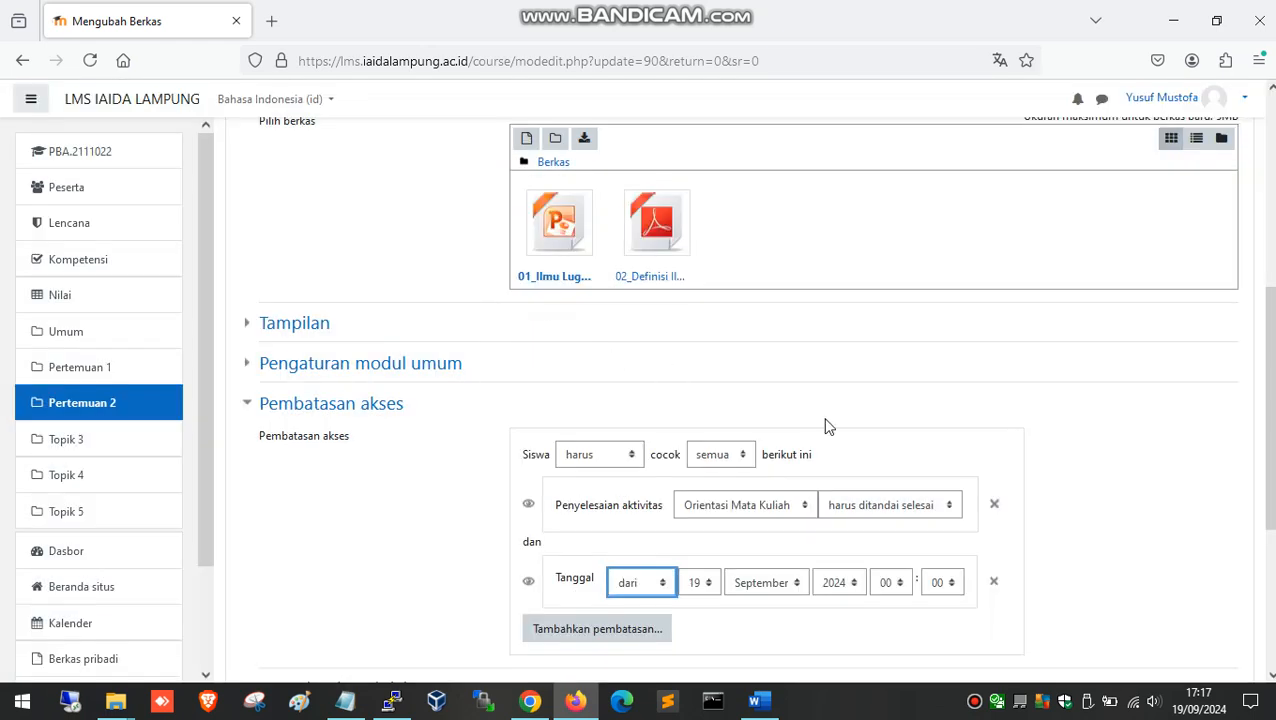
pyautogui.scroll(-1, 700, 510)
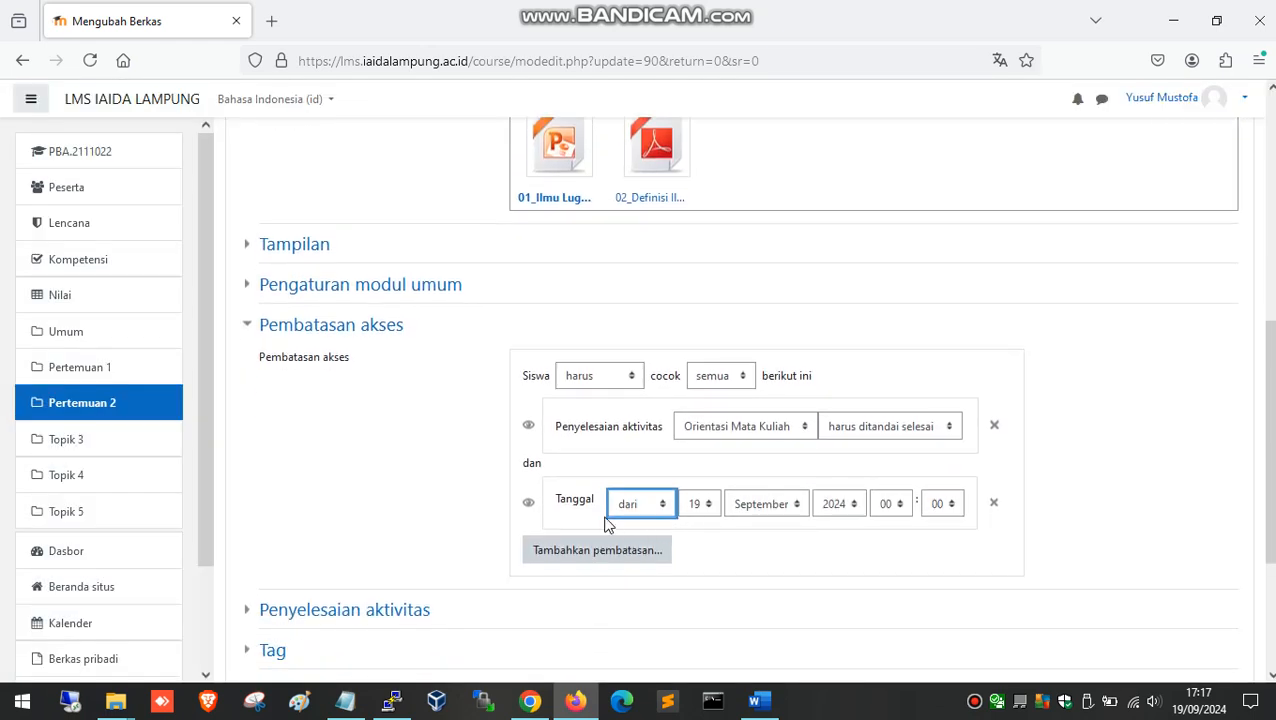
pyautogui.scroll(-2, 625, 525)
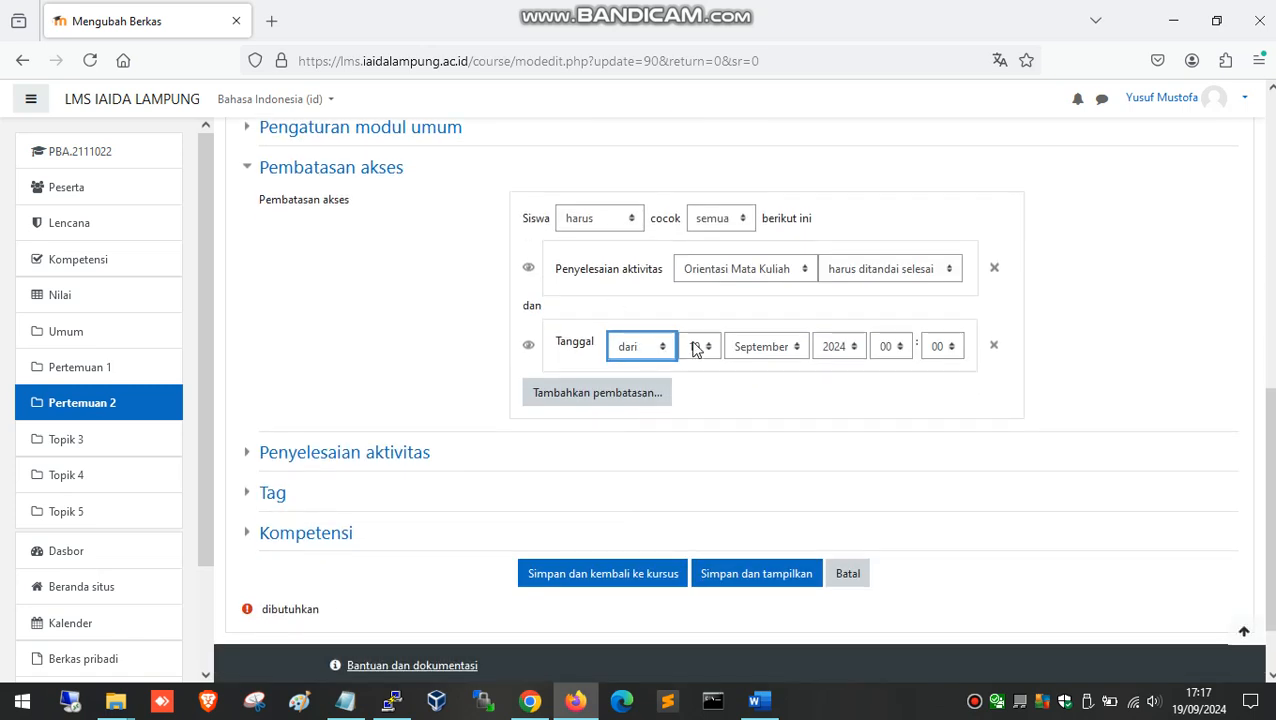
pyautogui.click(705, 346)
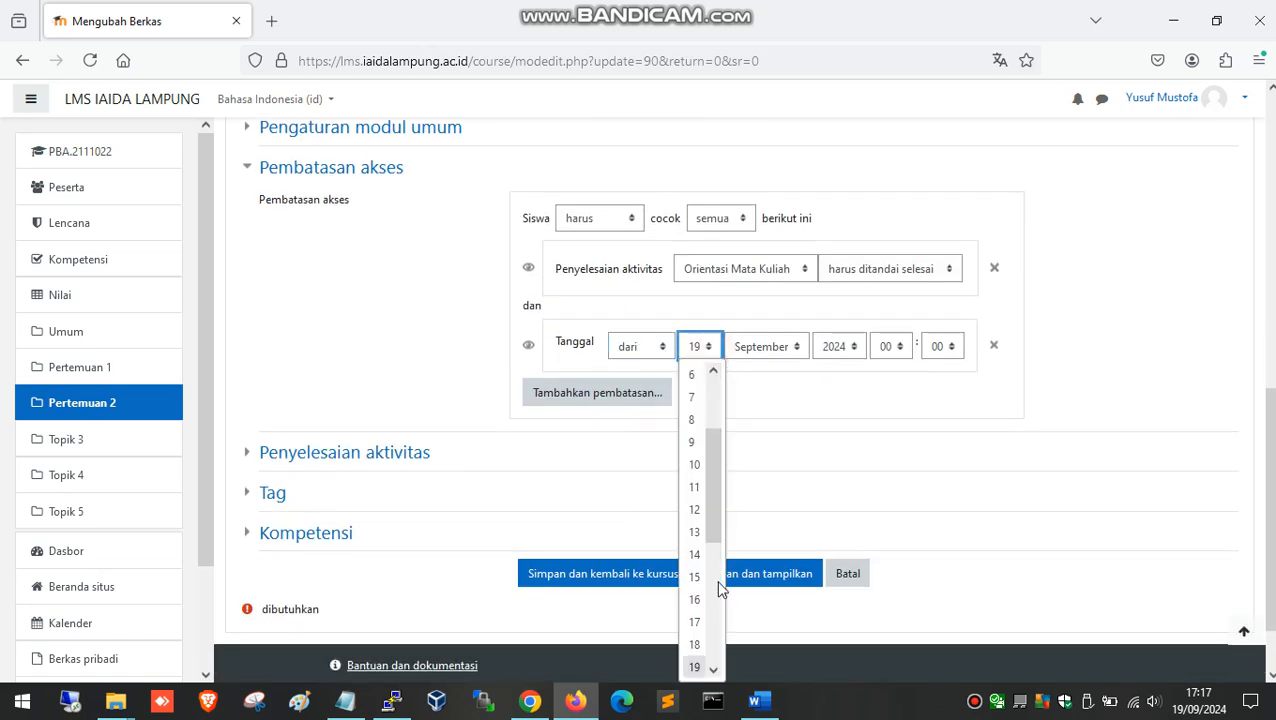
pyautogui.scroll(-3, 710, 595)
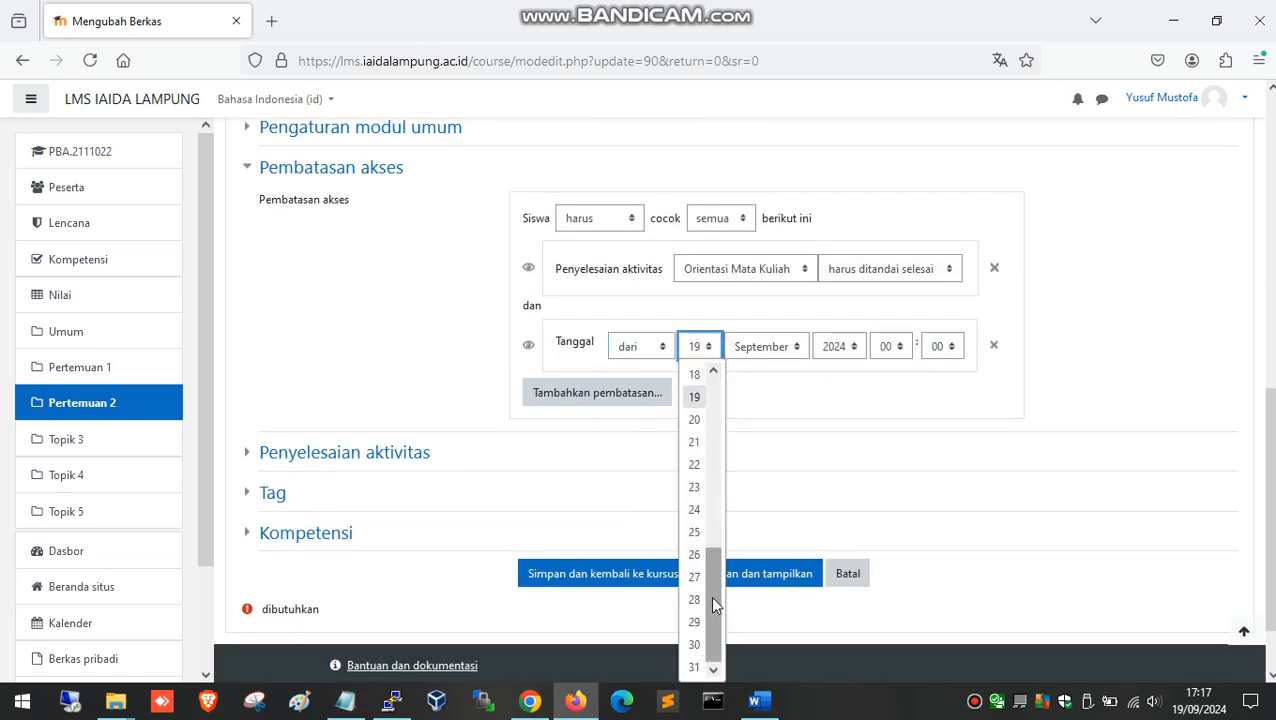
pyautogui.click(697, 510)
pyautogui.click(605, 572)
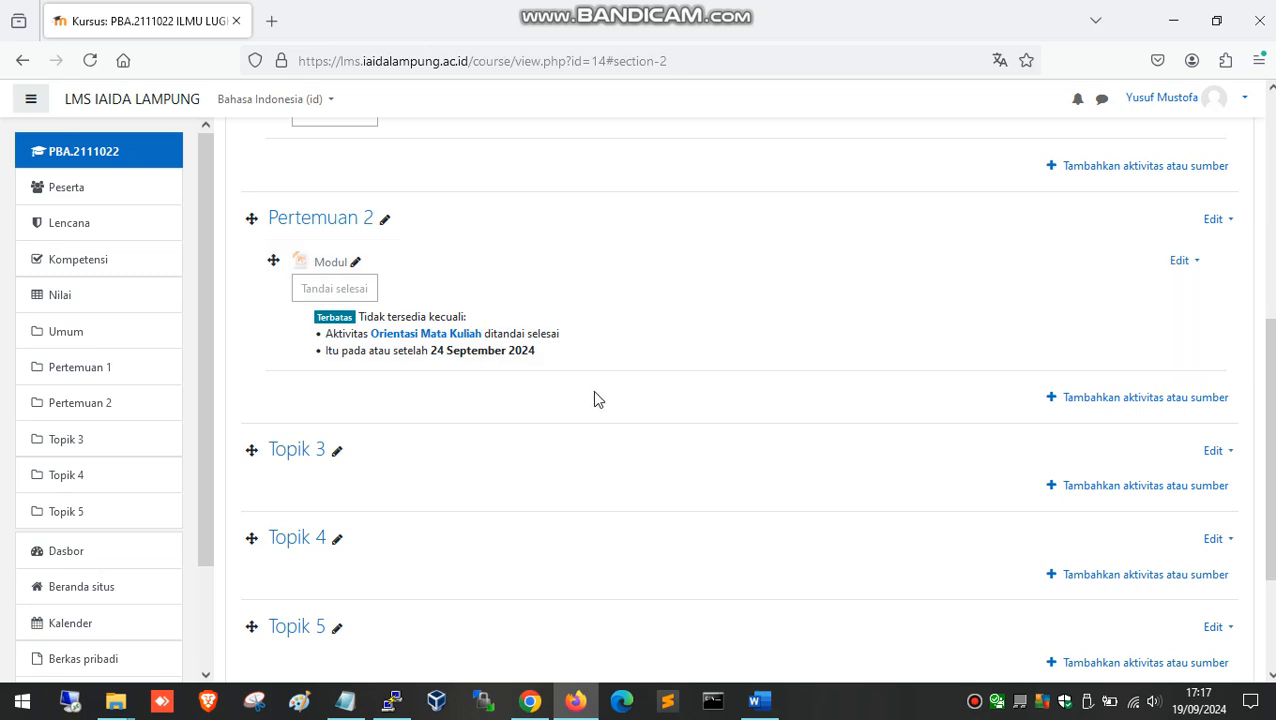
pyautogui.scroll(1, 595, 398)
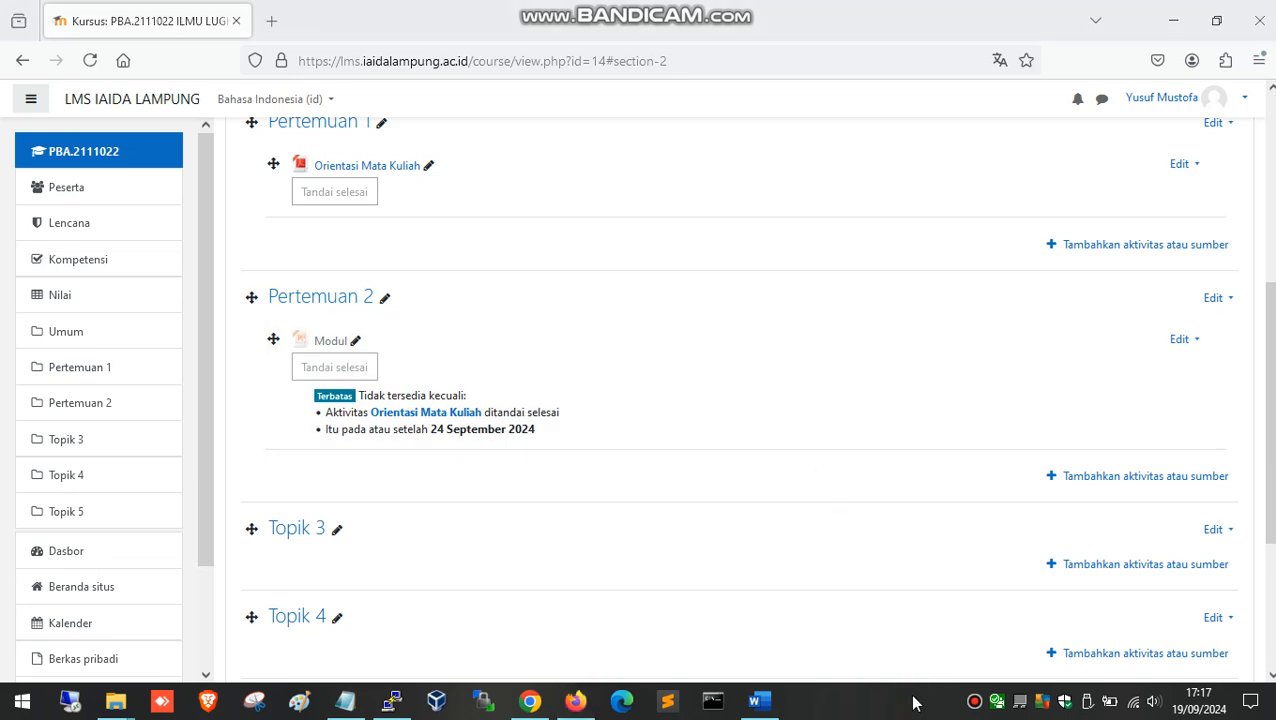
pyautogui.click(974, 701)
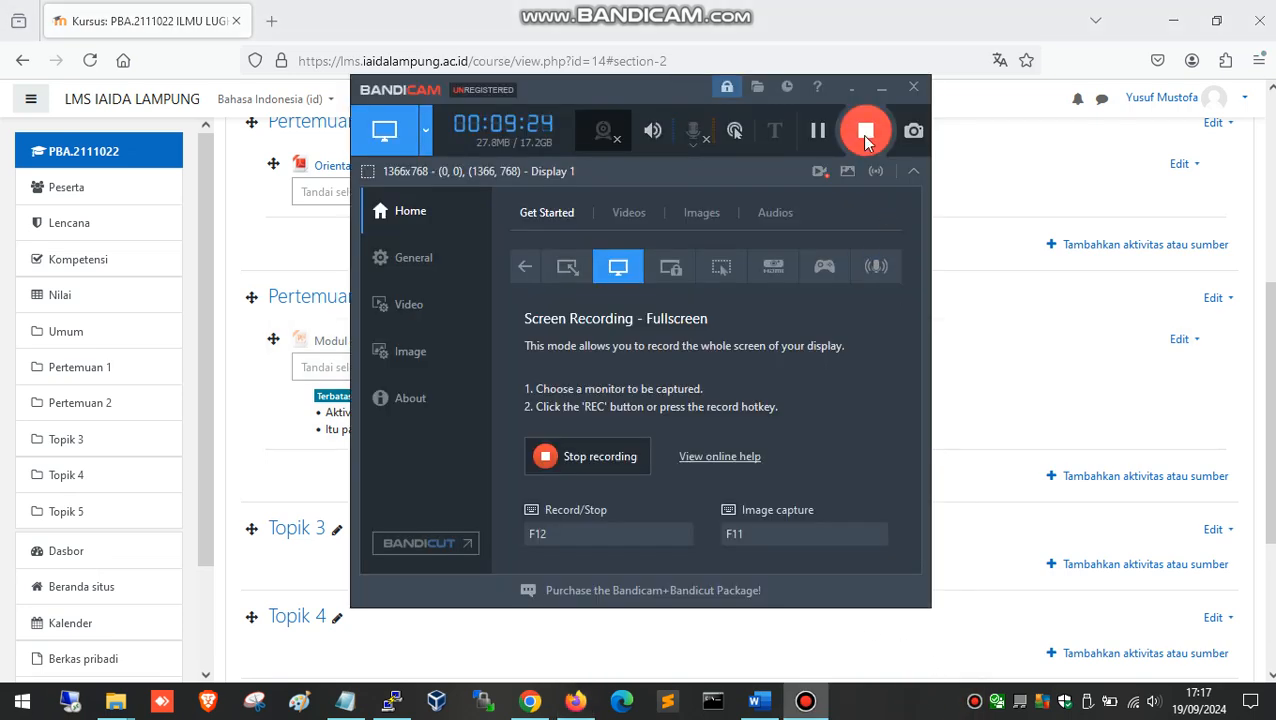